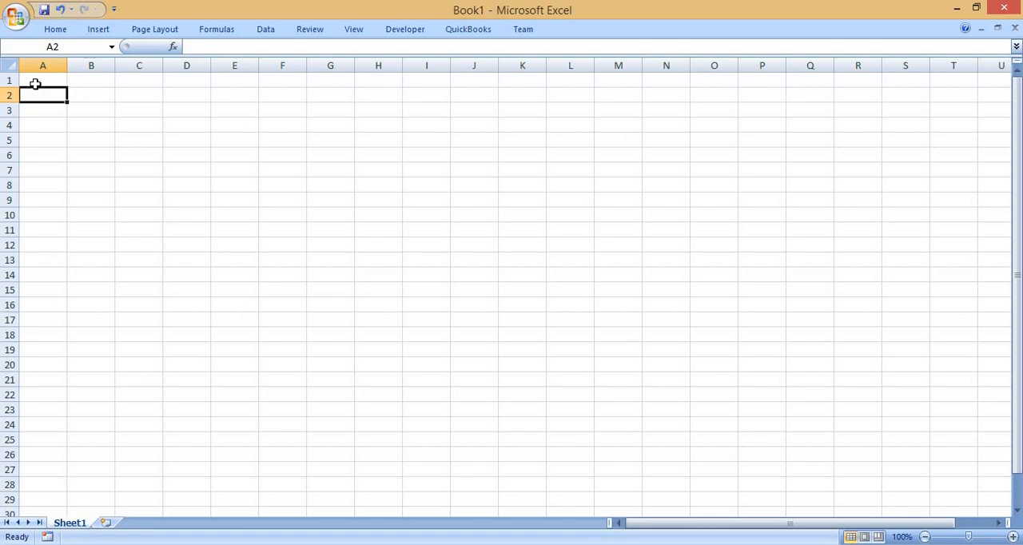
# Enter the heading SUM in cell A2 and the list number 1 in cell A3.
pyautogui.write('SUN')
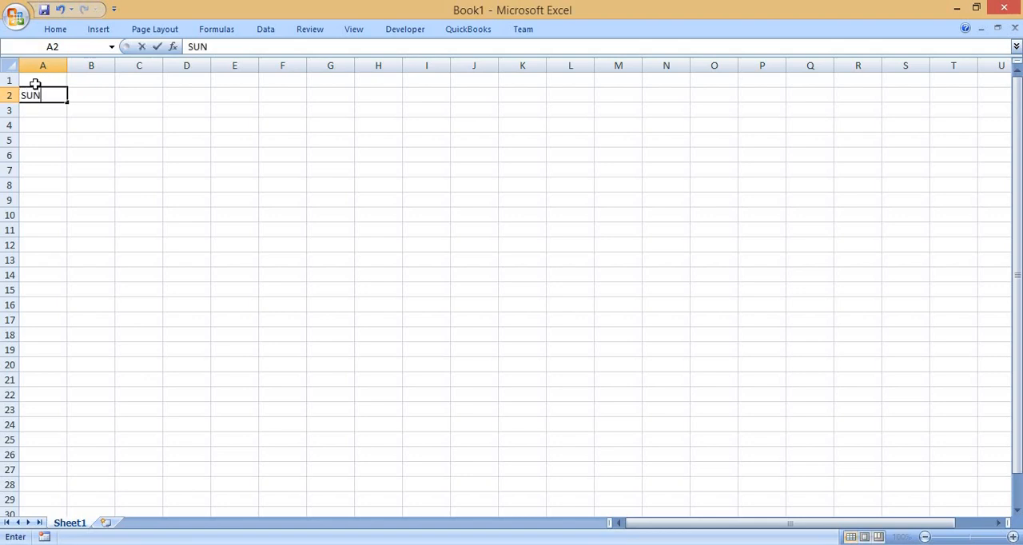
pyautogui.press('BackSpace')
pyautogui.write('M')
pyautogui.press('Tab')
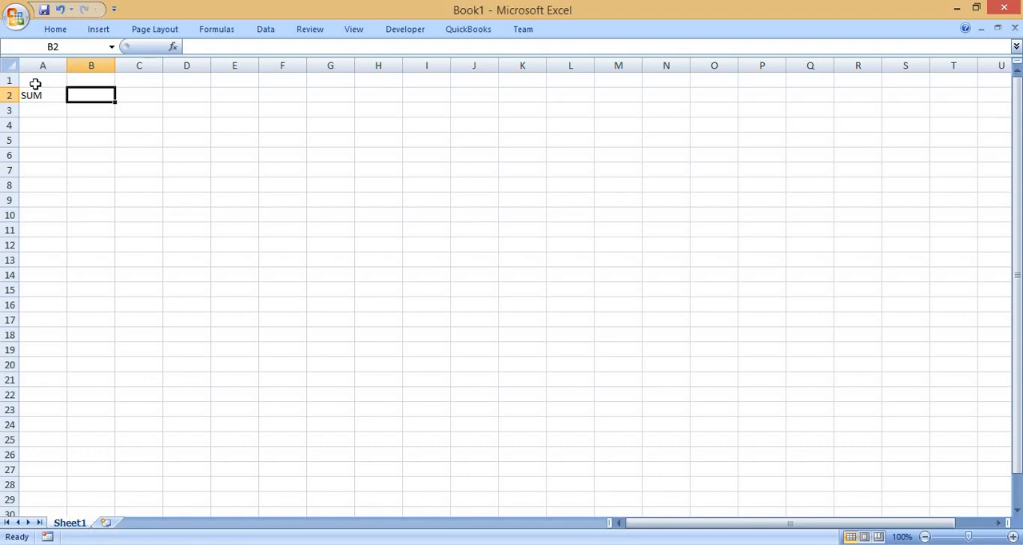
pyautogui.press('Return')
pyautogui.press('Left')
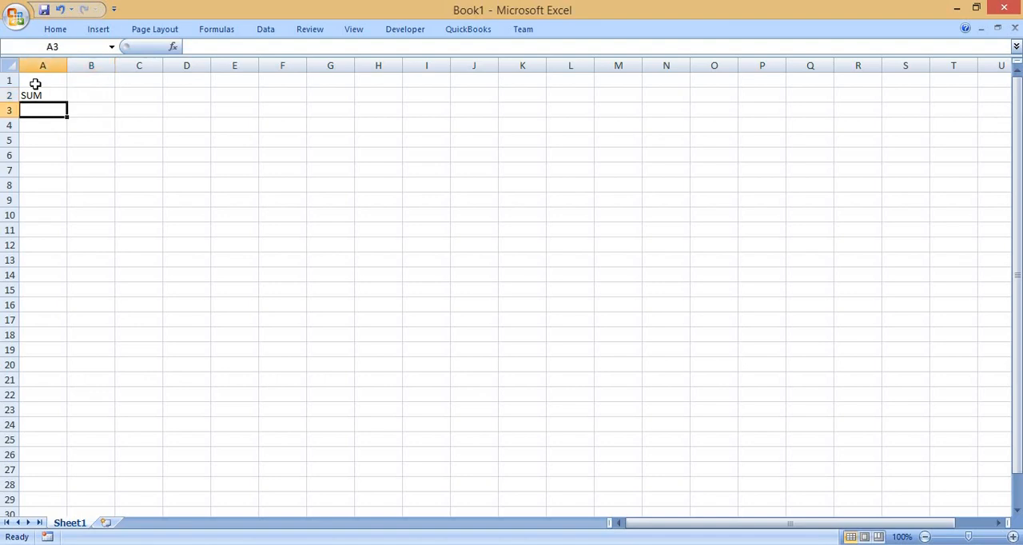
pyautogui.write('1')
pyautogui.press('Tab')
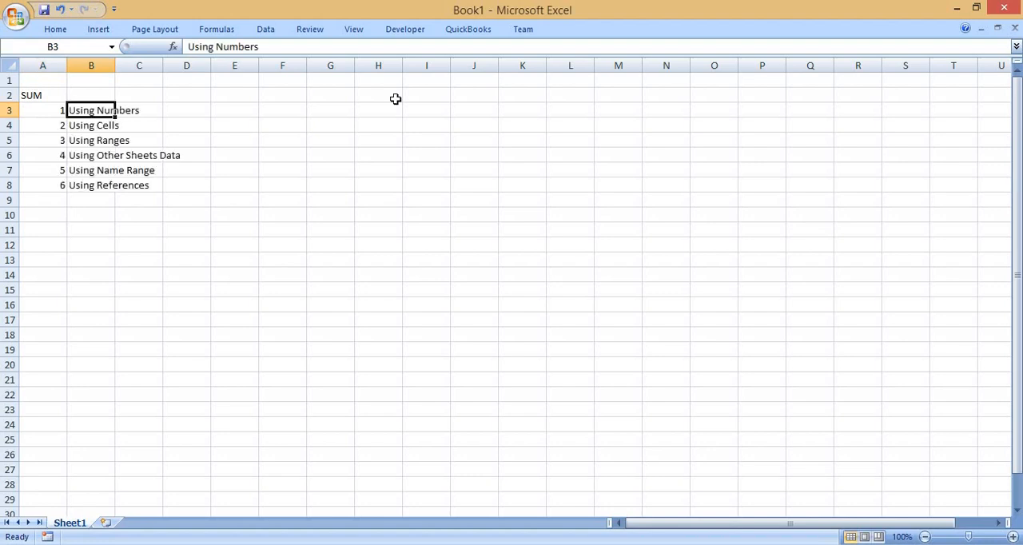
# Review the list of SUM methods in B3:B8, ending on the first entry, Using Numbers.
pyautogui.press('Down')
pyautogui.press('Down')
pyautogui.press('Down')
pyautogui.press('Down')
pyautogui.press('Down')
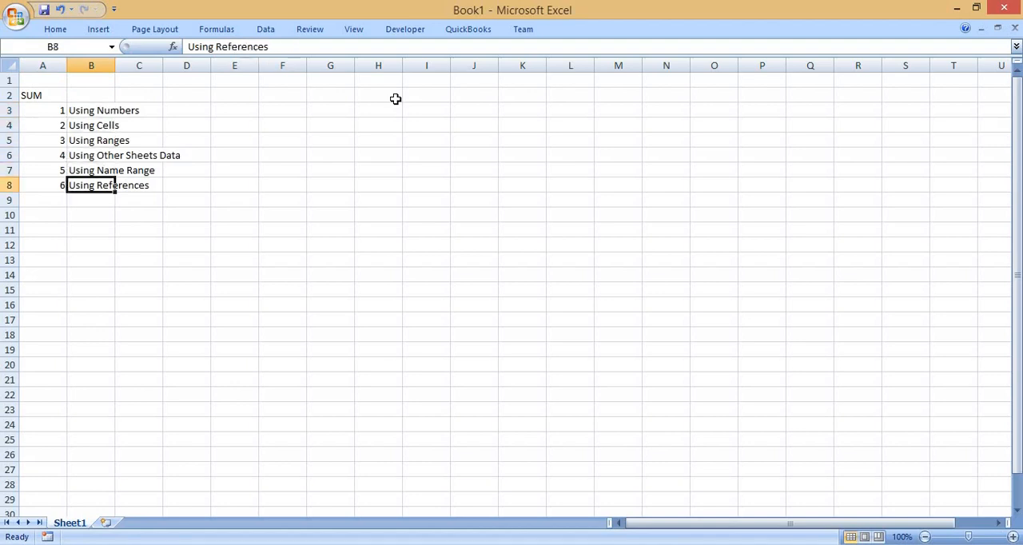
pyautogui.press('Up')
pyautogui.press('Up')
pyautogui.press('Up')
pyautogui.press('Up')
pyautogui.press('Up')
pyautogui.press('Down')
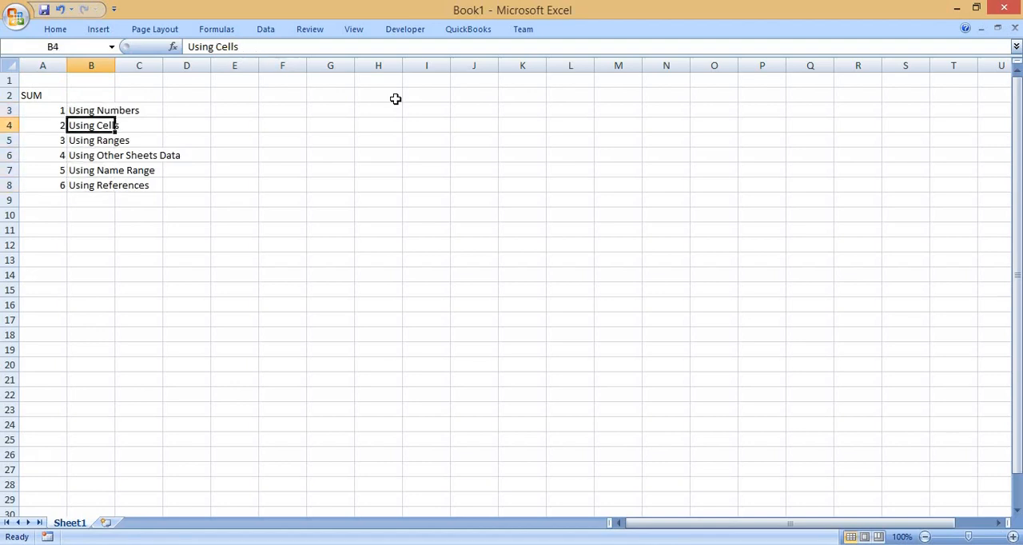
pyautogui.press('Down')
pyautogui.press('Down')
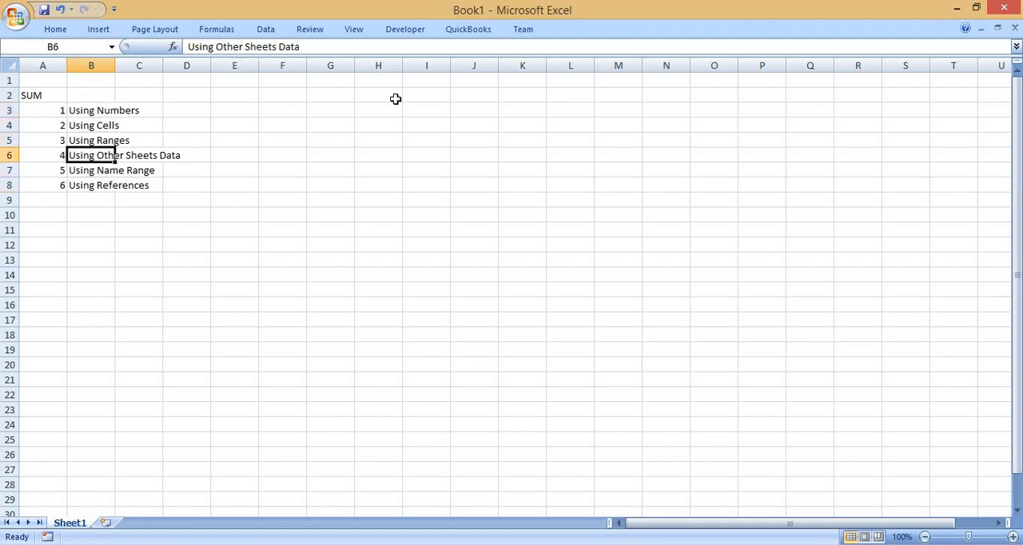
pyautogui.press('Down')
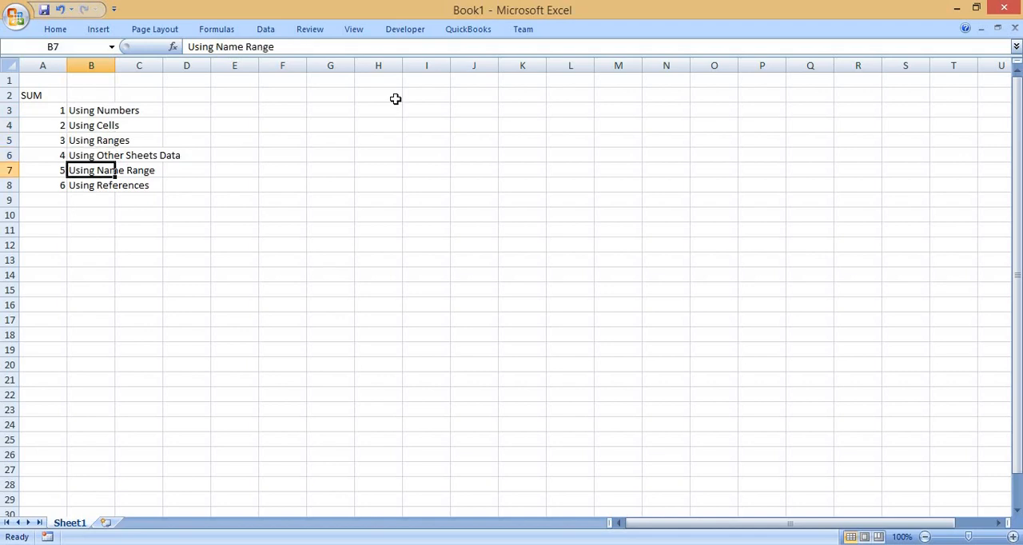
pyautogui.press('Down')
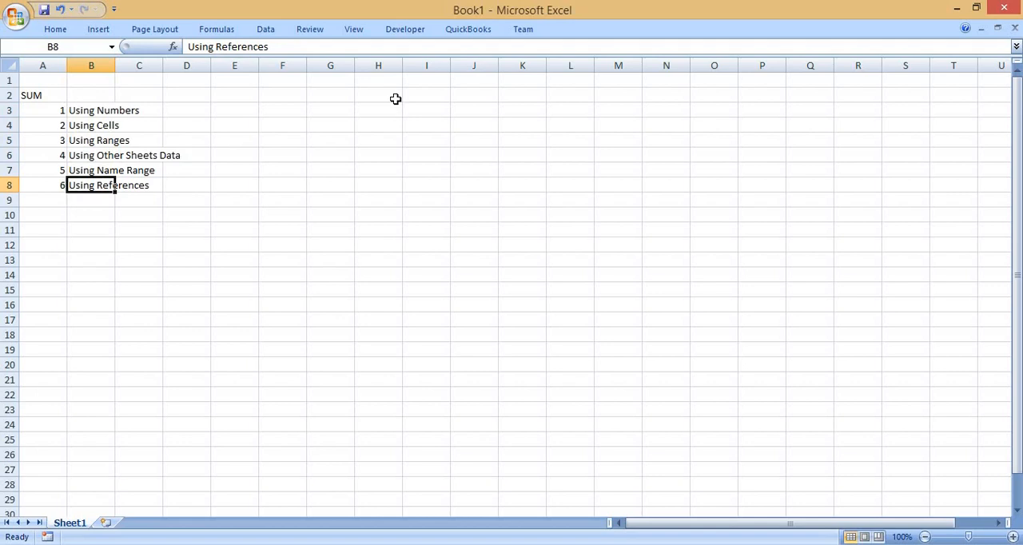
pyautogui.press('Up')
pyautogui.press('Up')
pyautogui.press('Up')
pyautogui.press('Up')
pyautogui.press('Up')
pyautogui.press('Down')
pyautogui.press('Down')
pyautogui.press('Down')
pyautogui.press('Down')
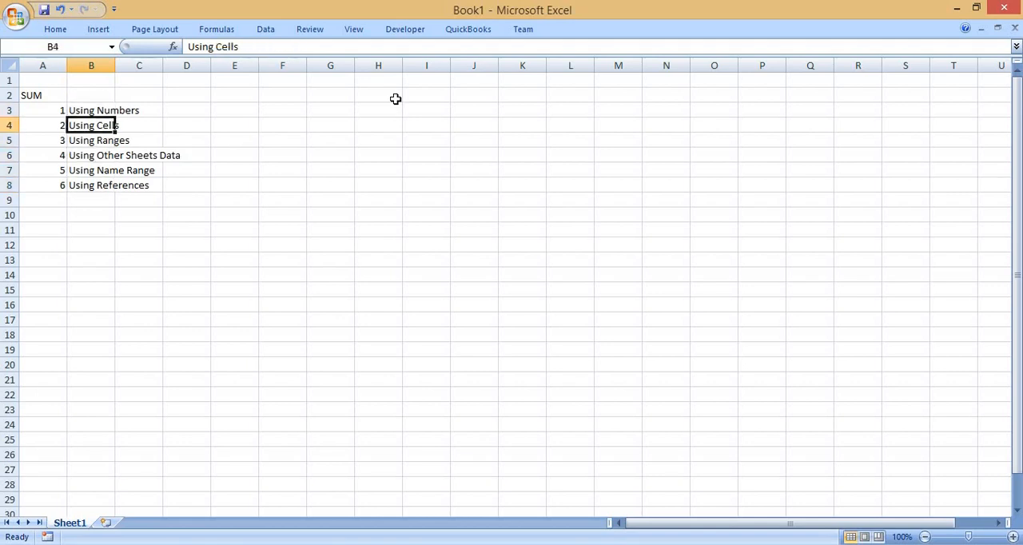
pyautogui.press('Down')
pyautogui.press('Down')
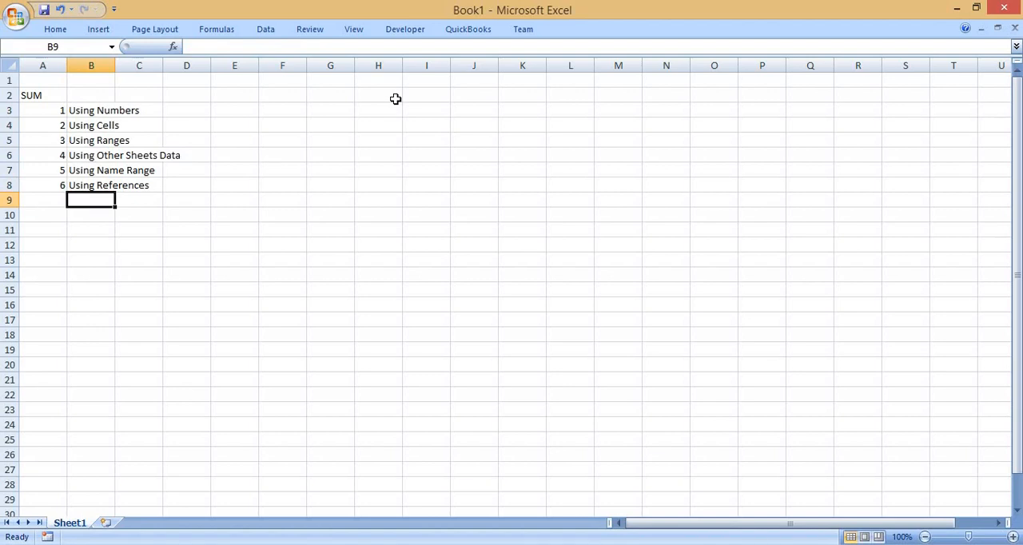
pyautogui.press('Right')
pyautogui.press('Right')
pyautogui.press('Right')
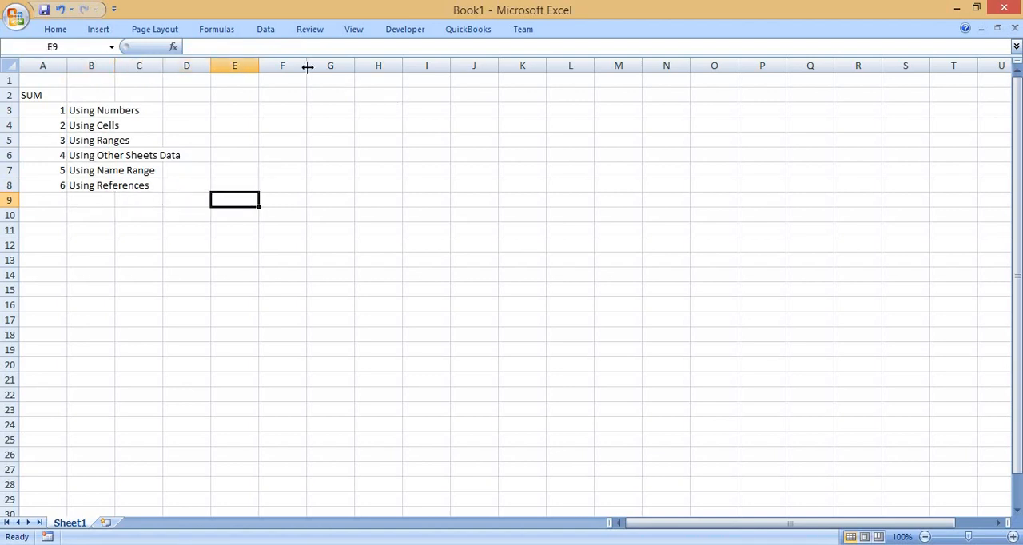
pyautogui.click(94, 109)
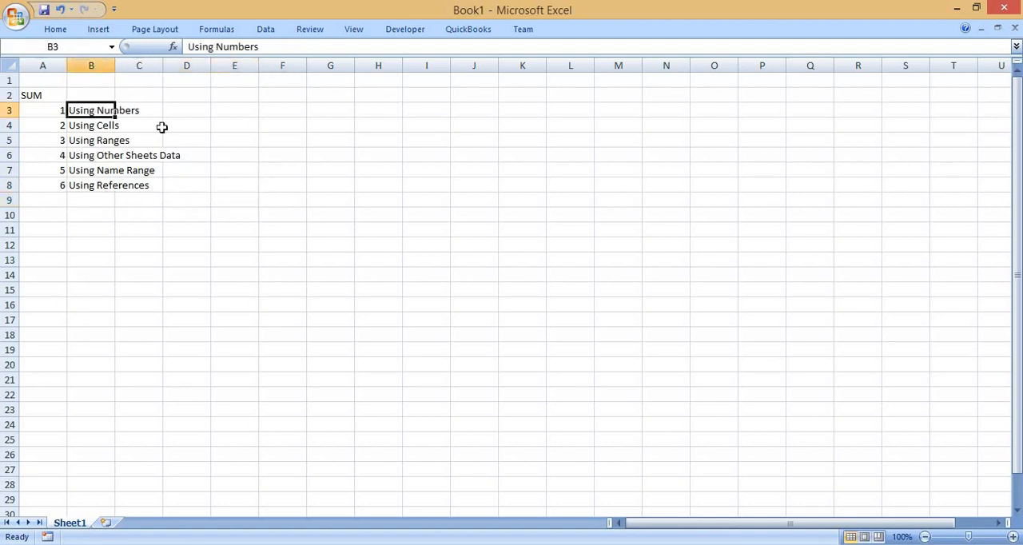
# Enter the sample numbers 125, 365, 25 and 658 down cells G3 to G6.
pyautogui.click(311, 109)
pyautogui.write('125')
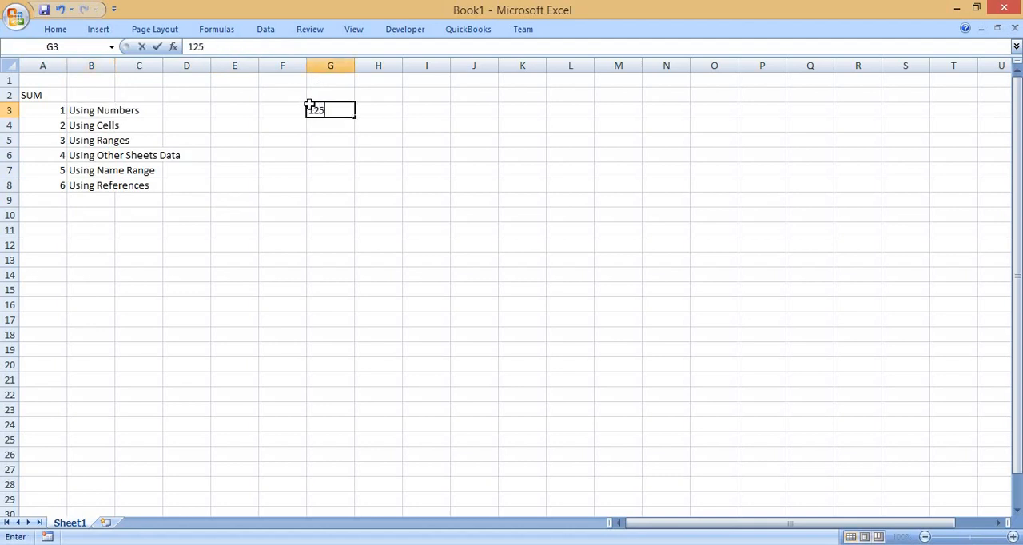
pyautogui.press('Return')
pyautogui.write('365')
pyautogui.press('Return')
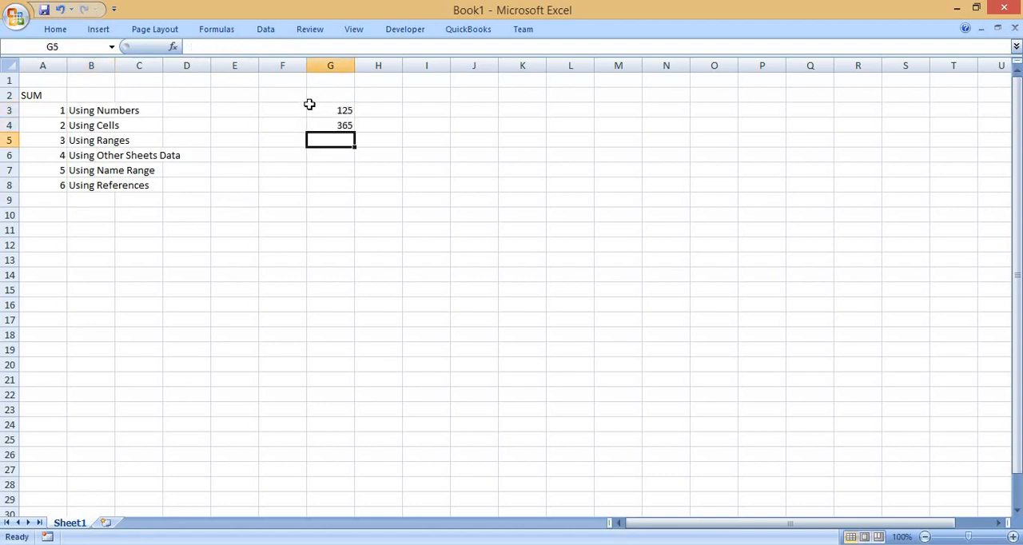
pyautogui.write('25')
pyautogui.press('Return')
pyautogui.write('658')
pyautogui.press('Return')
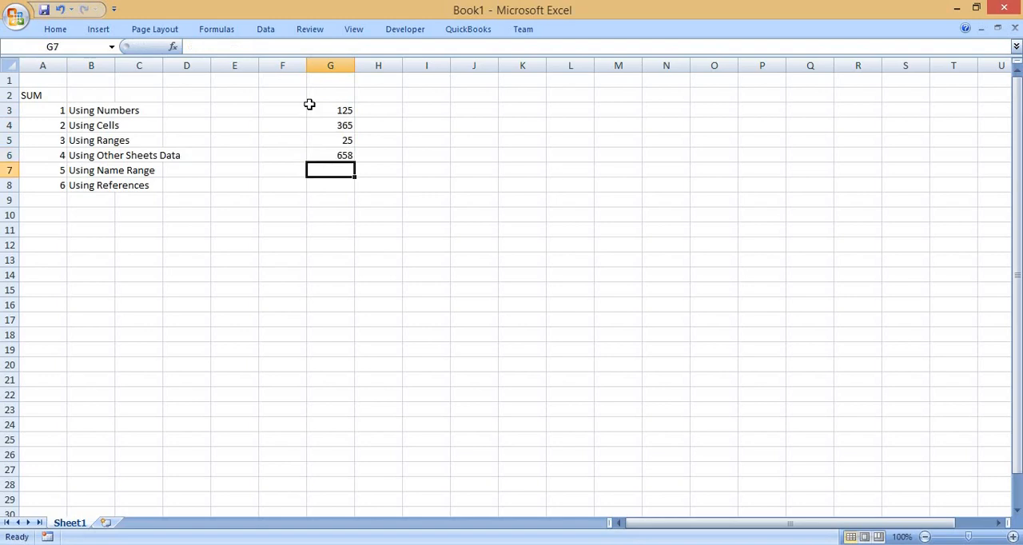
# Continue the number column with 3254, 256, 258 and 98 in cells G7 to G10.
pyautogui.write('3254')
pyautogui.press('Return')
pyautogui.write('256')
pyautogui.press('Return')
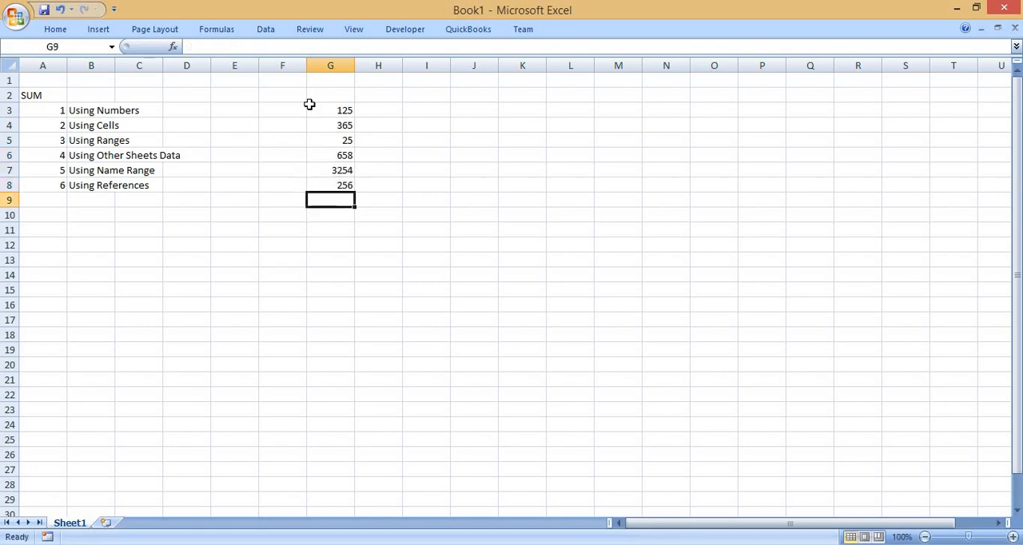
pyautogui.write('258')
pyautogui.press('Return')
pyautogui.write('98')
pyautogui.press('Return')
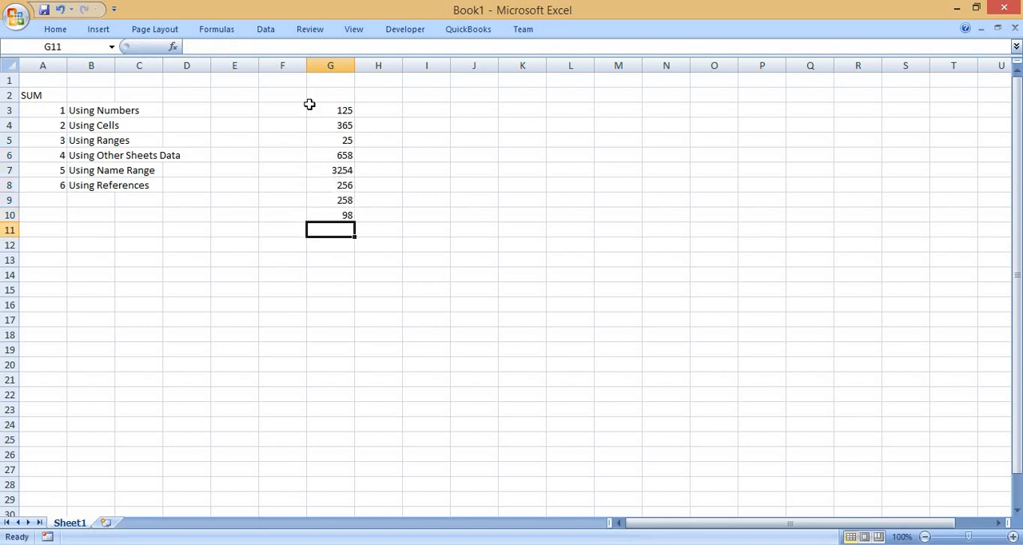
# Select the numbers in G3:G10 to examine the data and its quick total.
pyautogui.moveTo(325, 110); pyautogui.dragTo(332, 209)
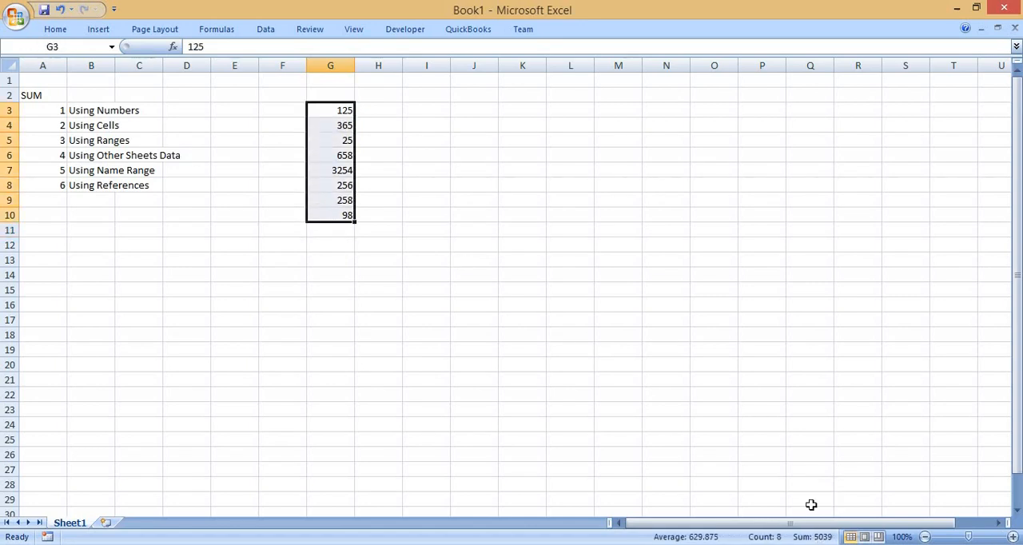
pyautogui.click(471, 143)
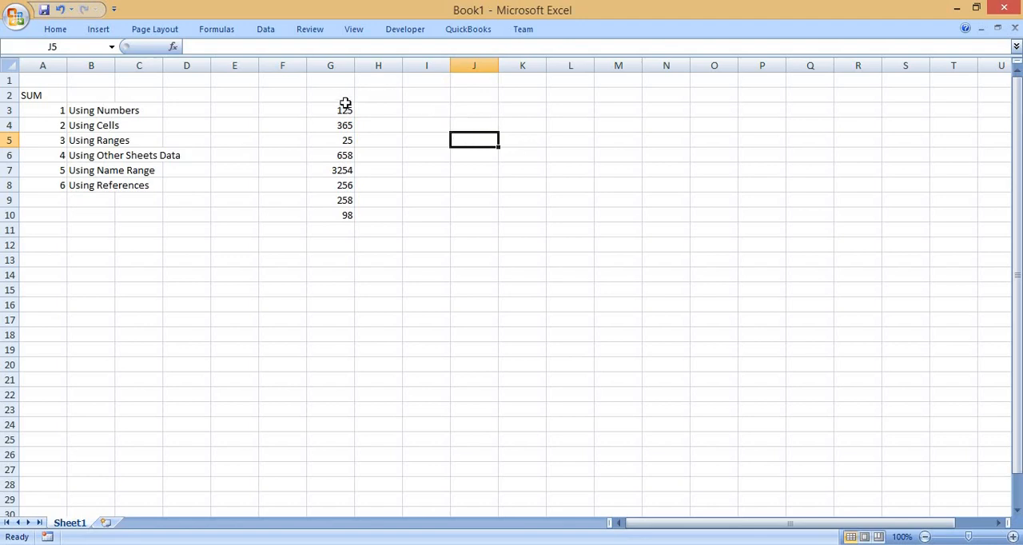
pyautogui.moveTo(344, 109); pyautogui.dragTo(342, 214)
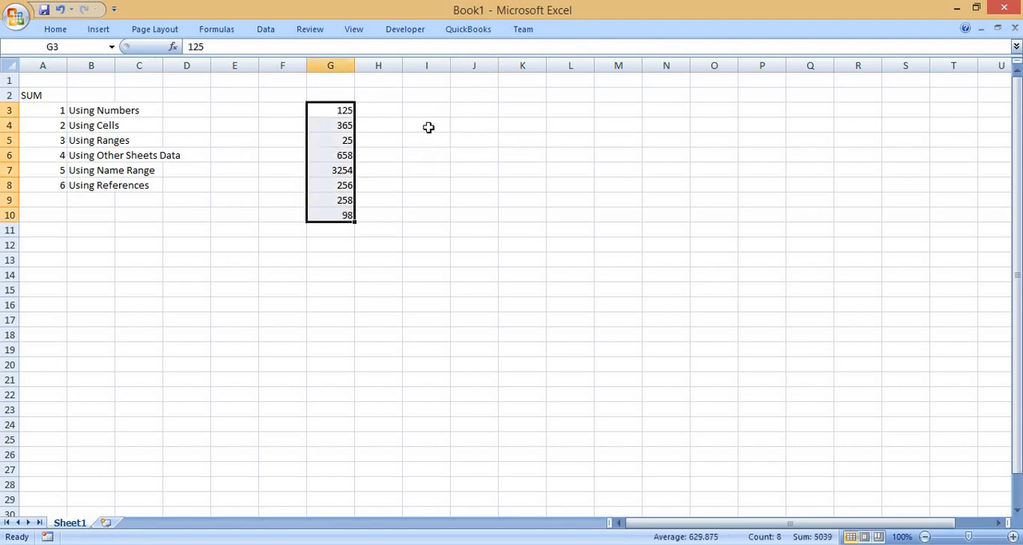
# Enter the formula =SUM(125,365,25,658,3254,256,258,98) in cell I5.
pyautogui.click(429, 135)
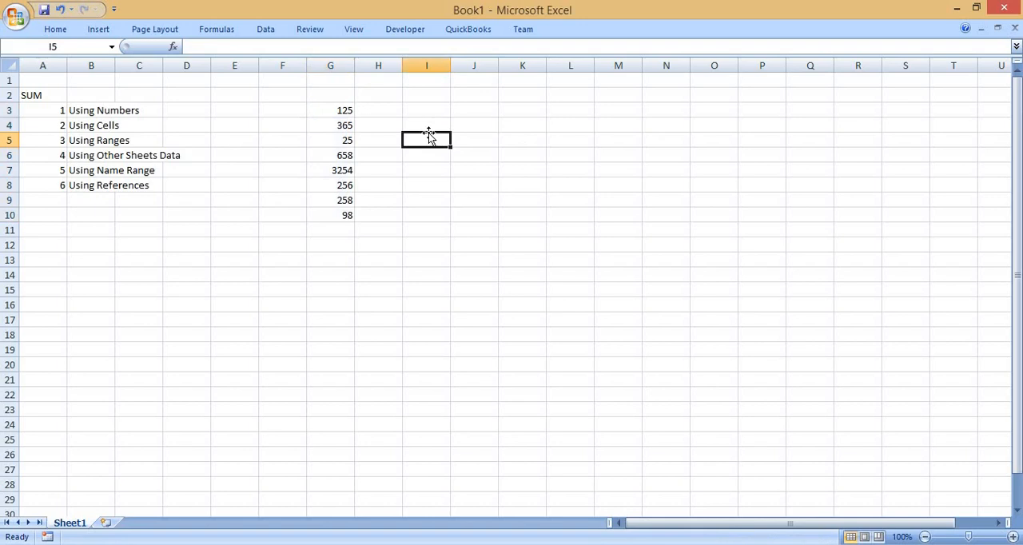
pyautogui.write('=sum')
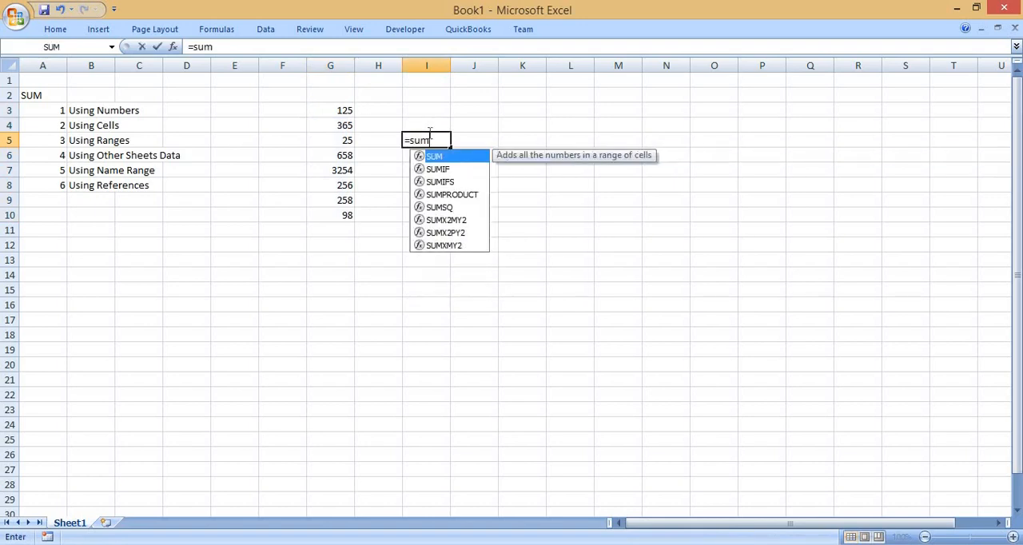
pyautogui.press('Tab')
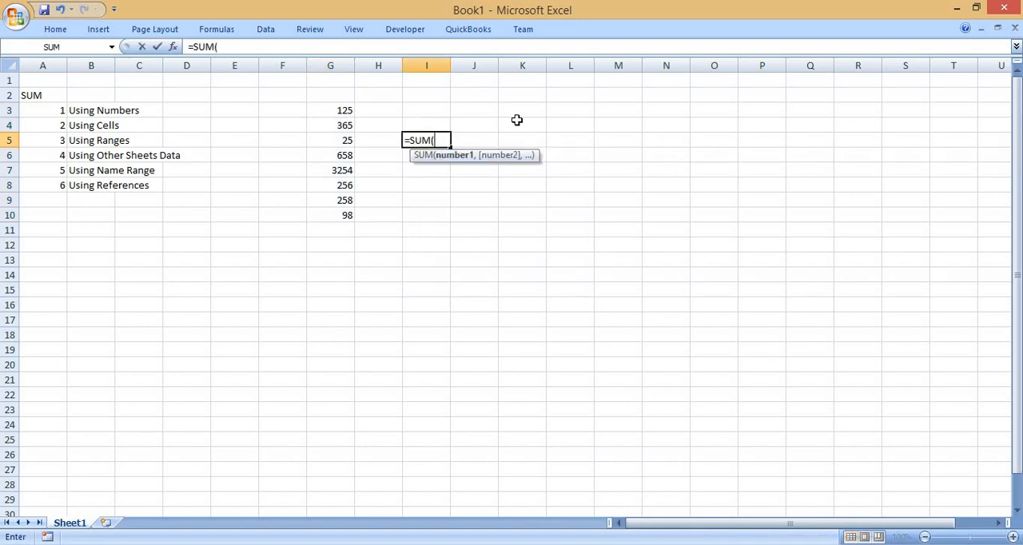
pyautogui.write('125,365')
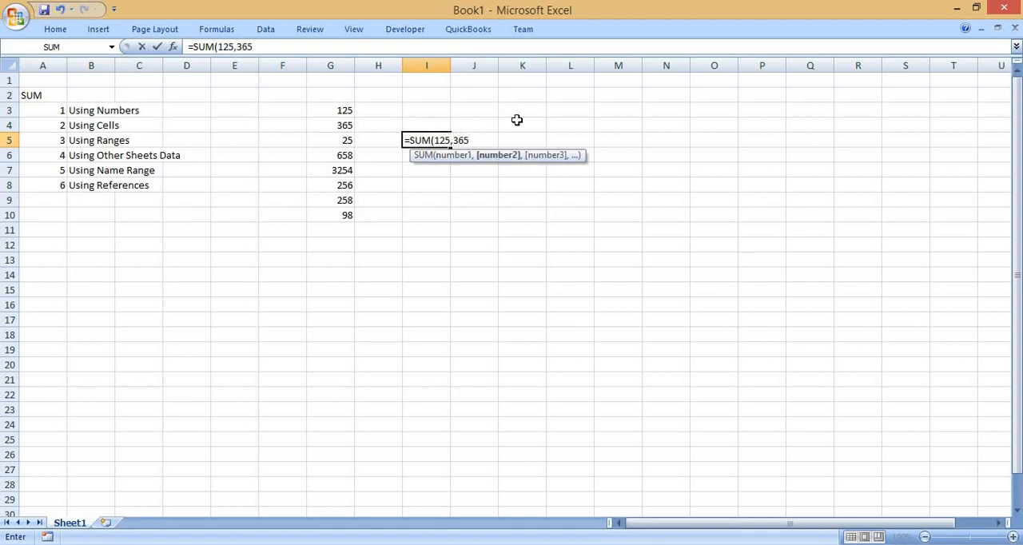
pyautogui.write(',25,')
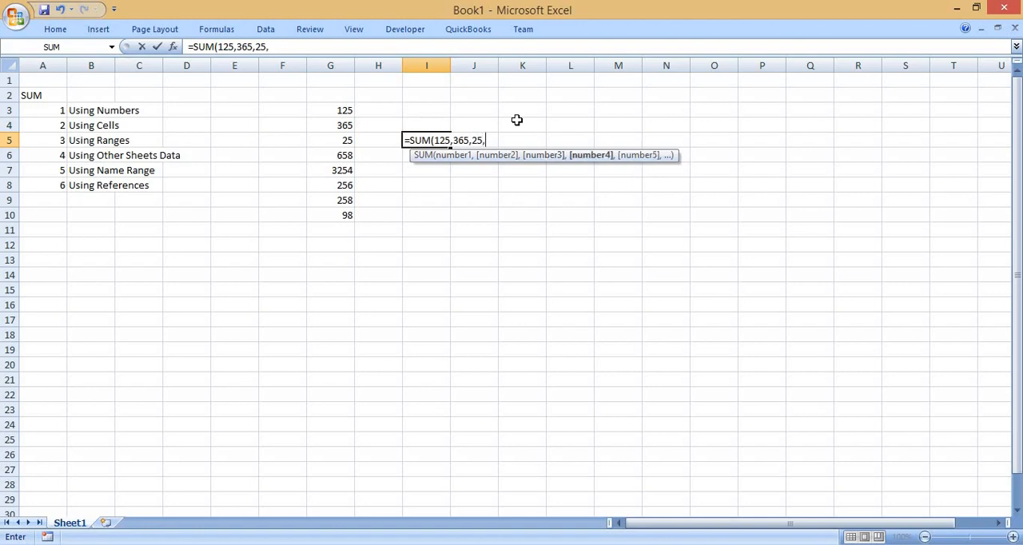
pyautogui.write('658,35')
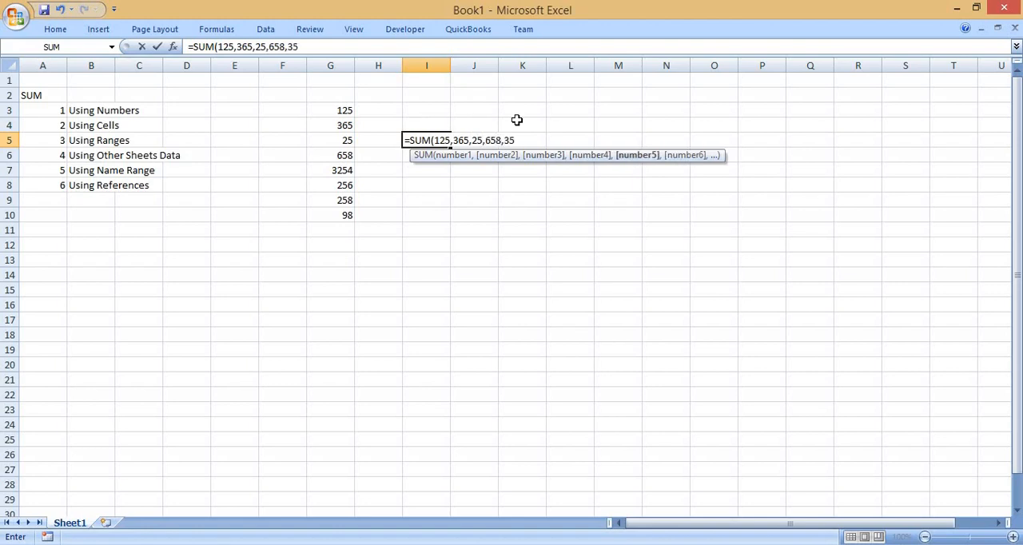
pyautogui.press('BackSpace')
pyautogui.write('254,256')
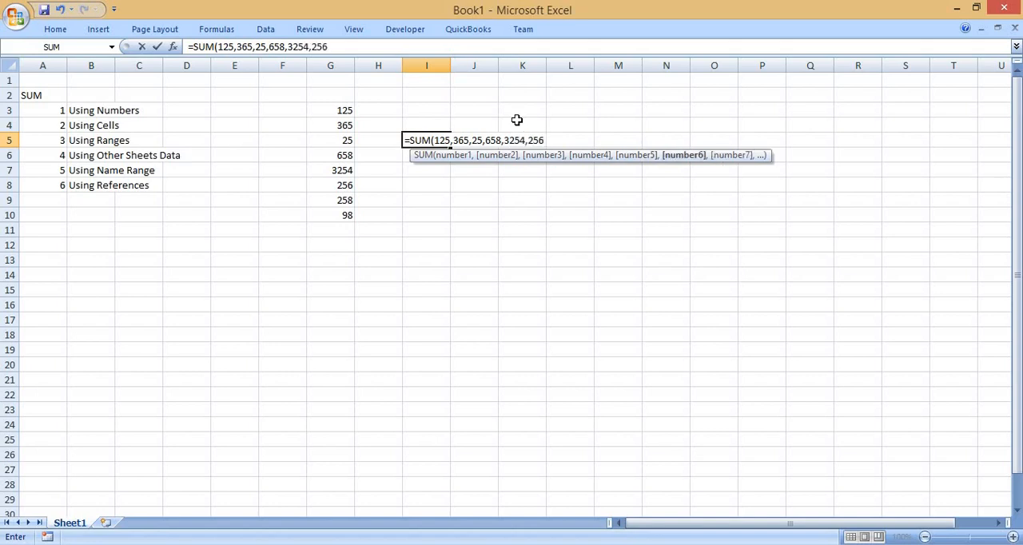
pyautogui.write(',')
pyautogui.write('258')
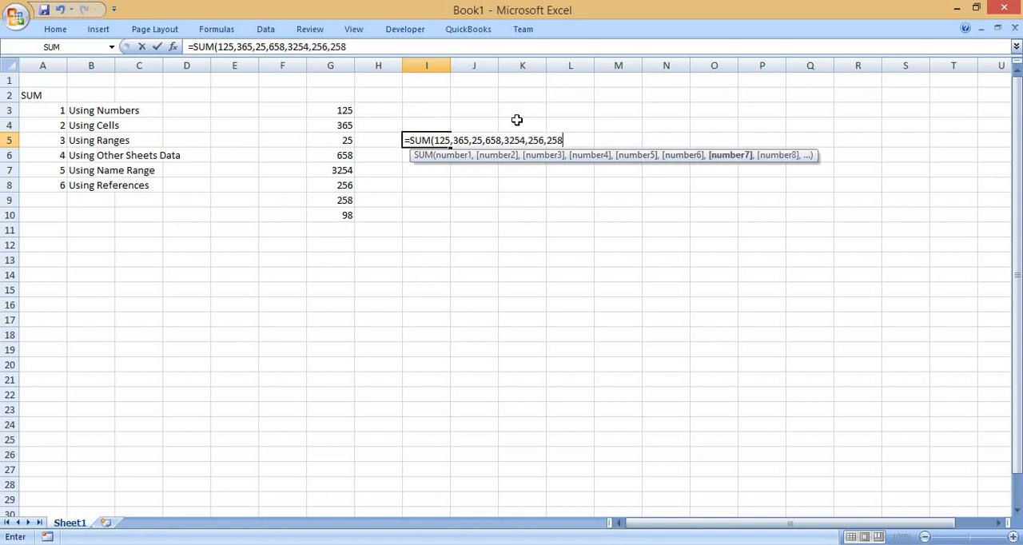
pyautogui.write(',98')
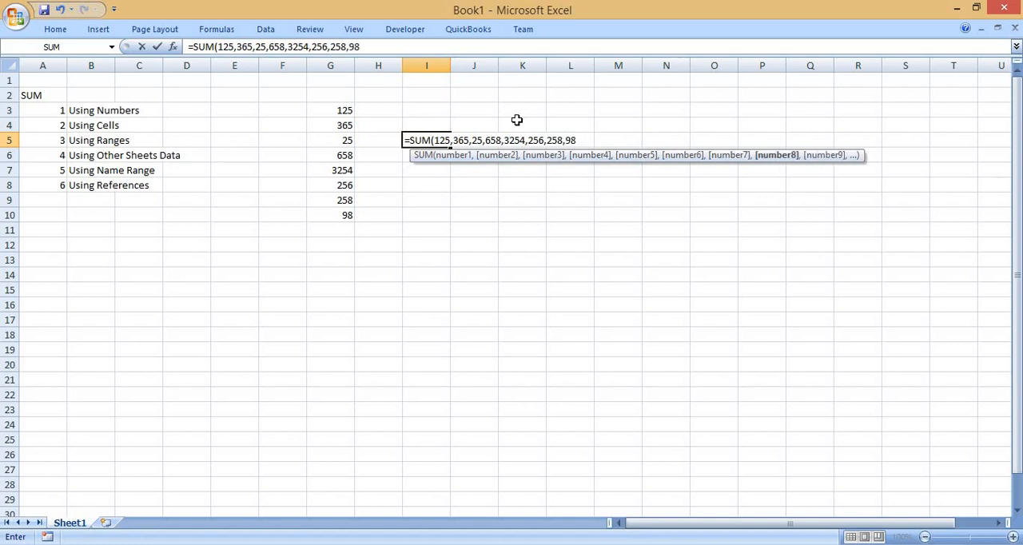
pyautogui.write(')')
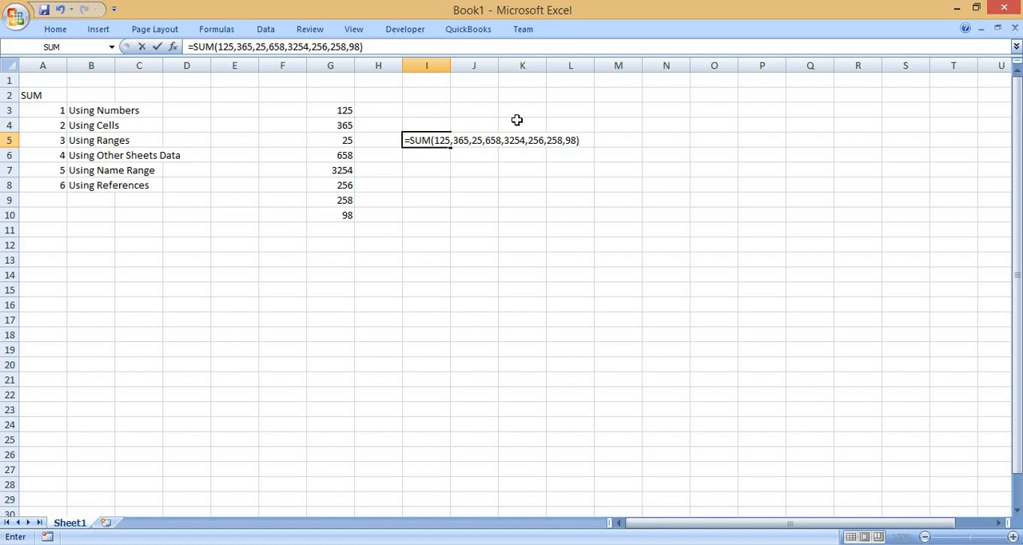
pyautogui.press('Return')
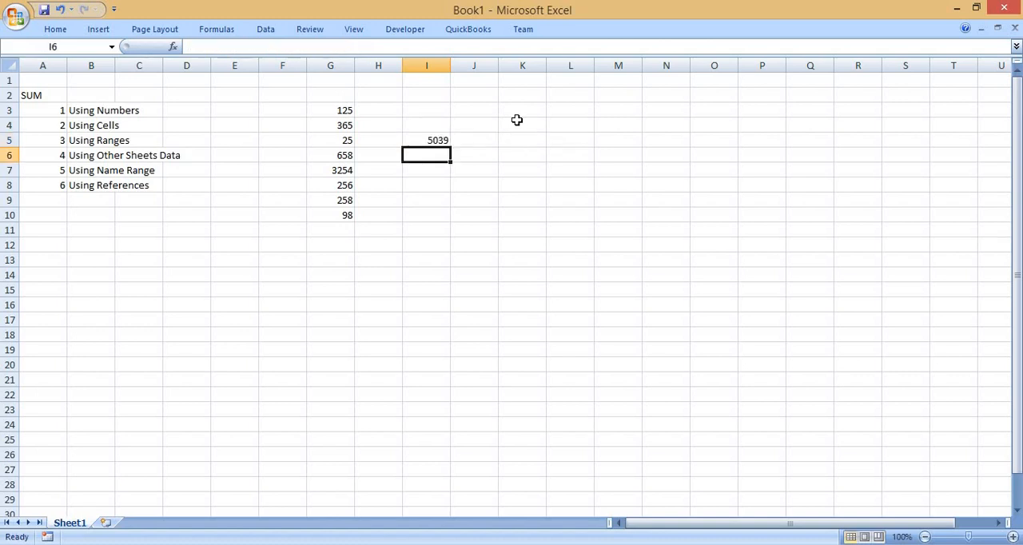
# Compare the formula result in I5 with the quick total of the numbers in G3:G10.
pyautogui.press('Up')
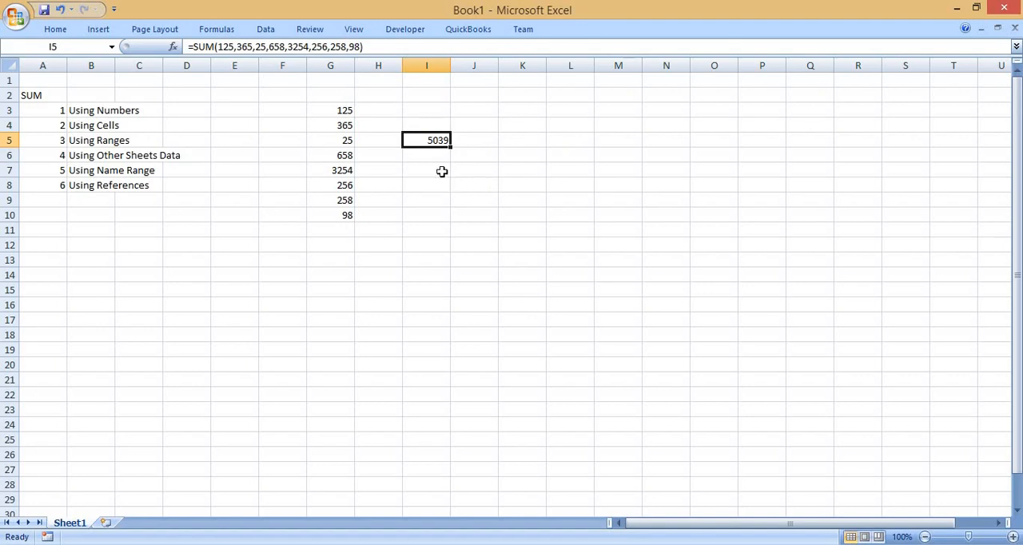
pyautogui.click(327, 110)
pyautogui.moveTo(331, 157); pyautogui.dragTo(335, 213)
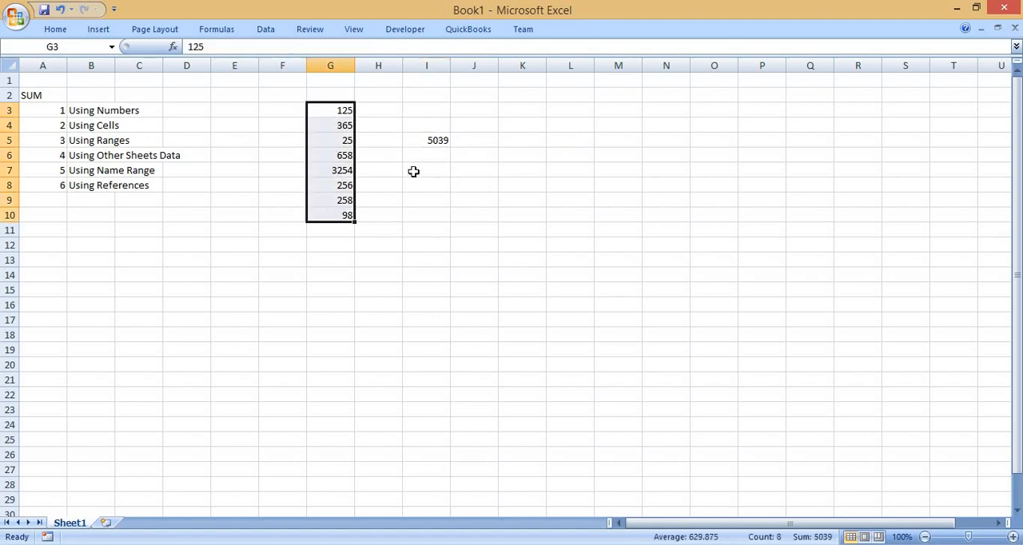
pyautogui.click(437, 140)
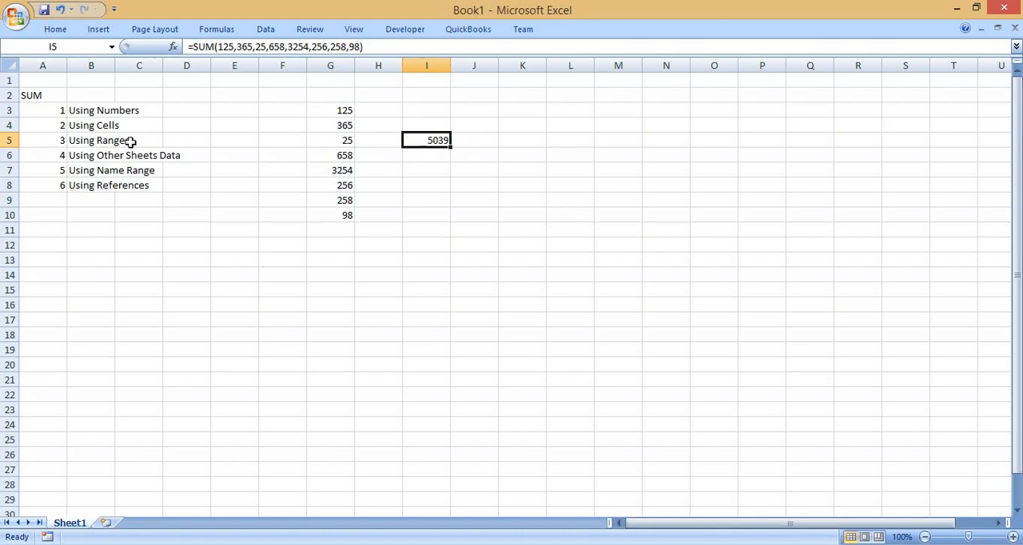
# Enter the formula =SUM(G3,G4,G5,G6,G7,G8,G9,G10) in cell I6, referencing each number cell individually.
pyautogui.click(428, 152)
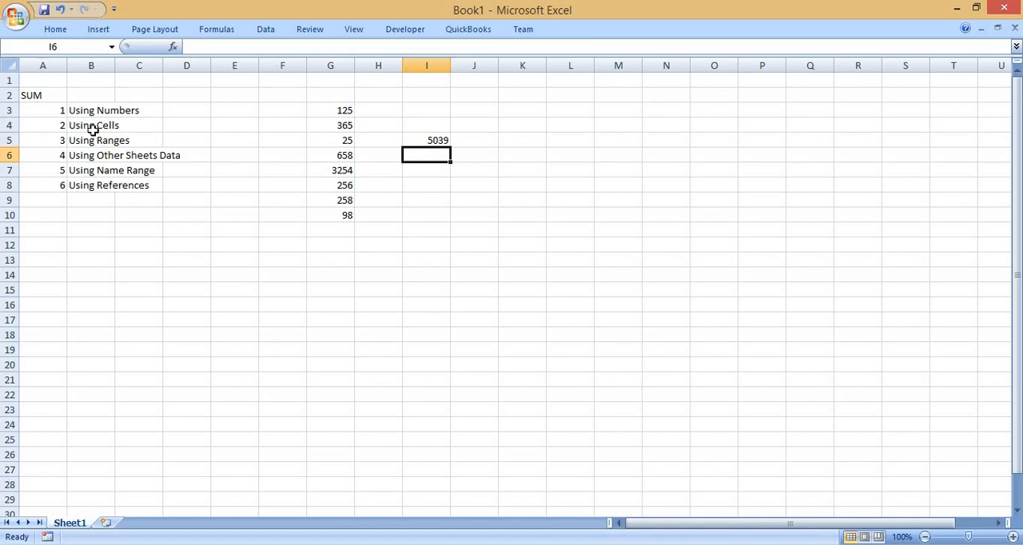
pyautogui.write('=sum')
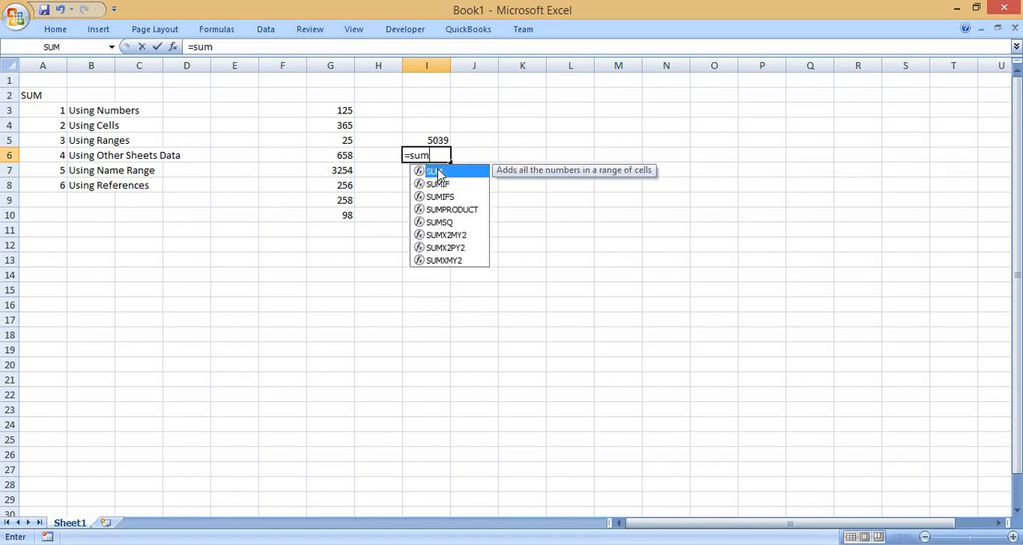
pyautogui.write('(')
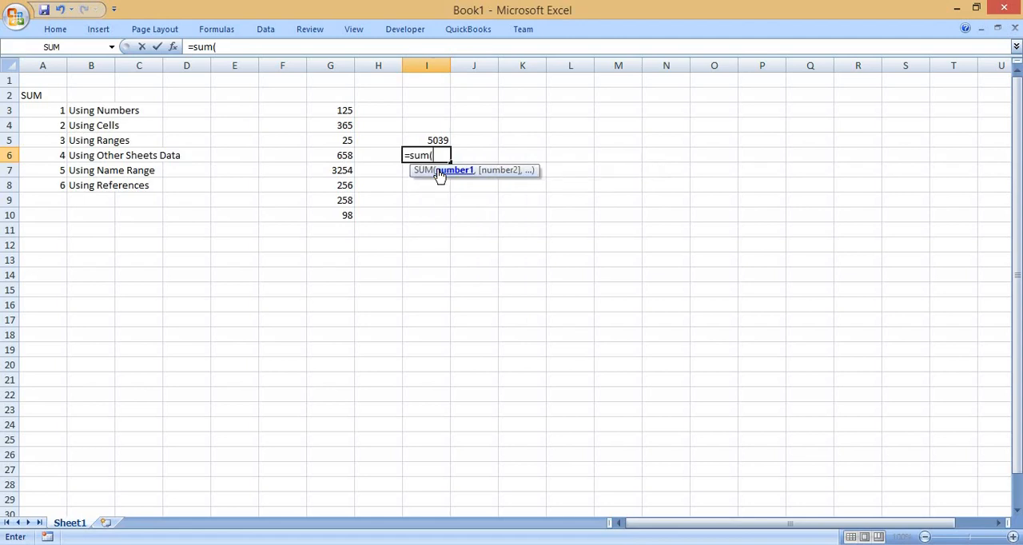
pyautogui.click(334, 121)
pyautogui.click(334, 114)
pyautogui.write(',')
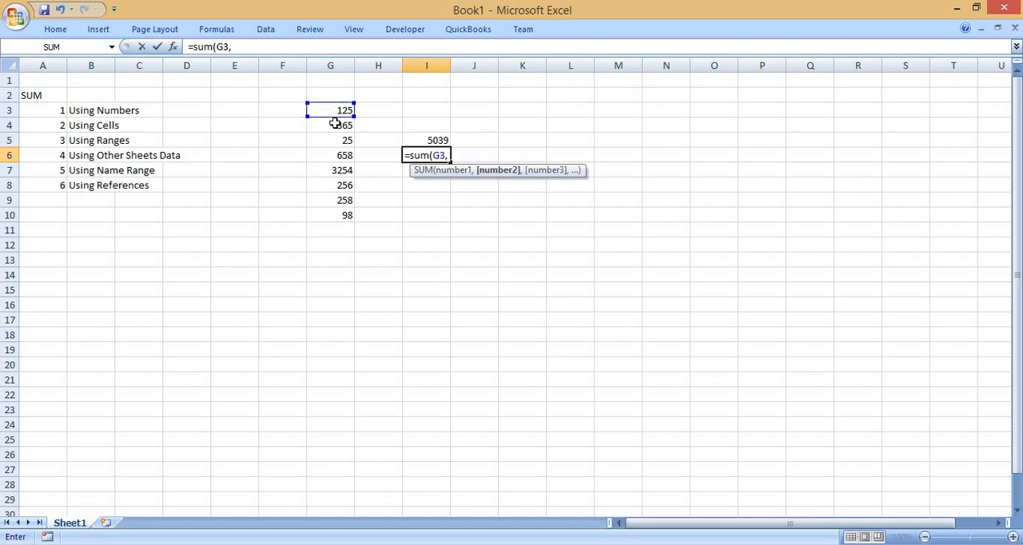
pyautogui.click(334, 126)
pyautogui.write(',')
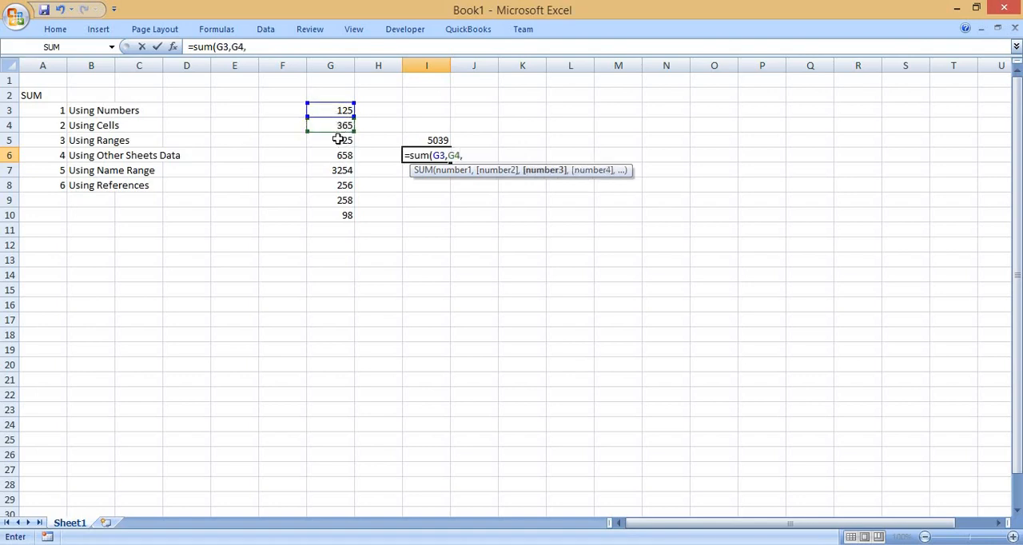
pyautogui.click(339, 140)
pyautogui.write(',')
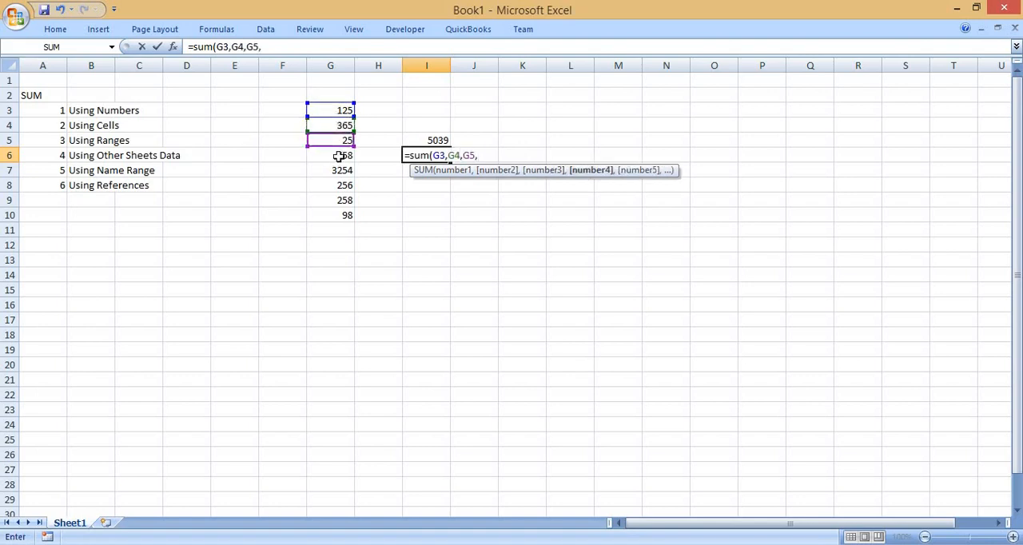
pyautogui.click(339, 156)
pyautogui.write(',')
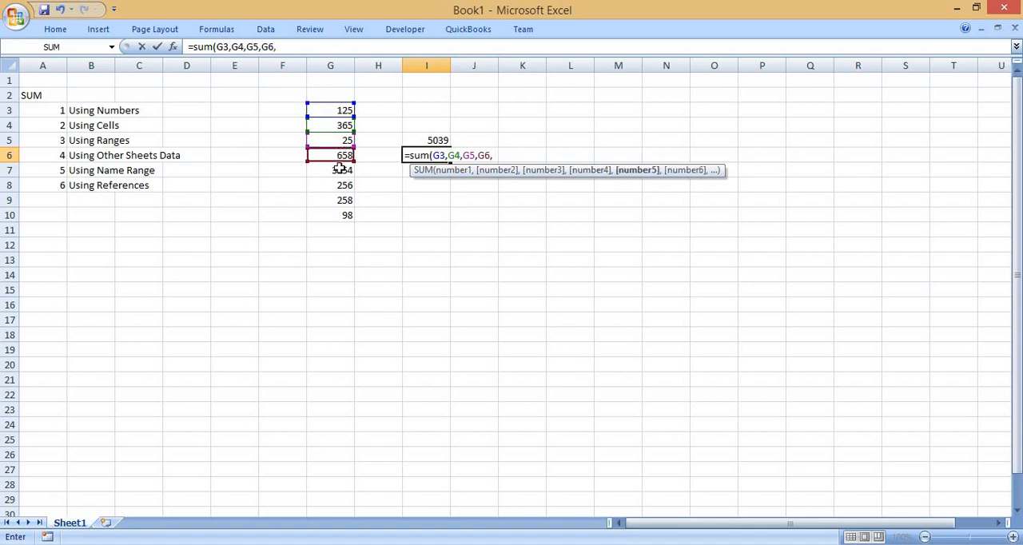
pyautogui.click(339, 169)
pyautogui.write(',')
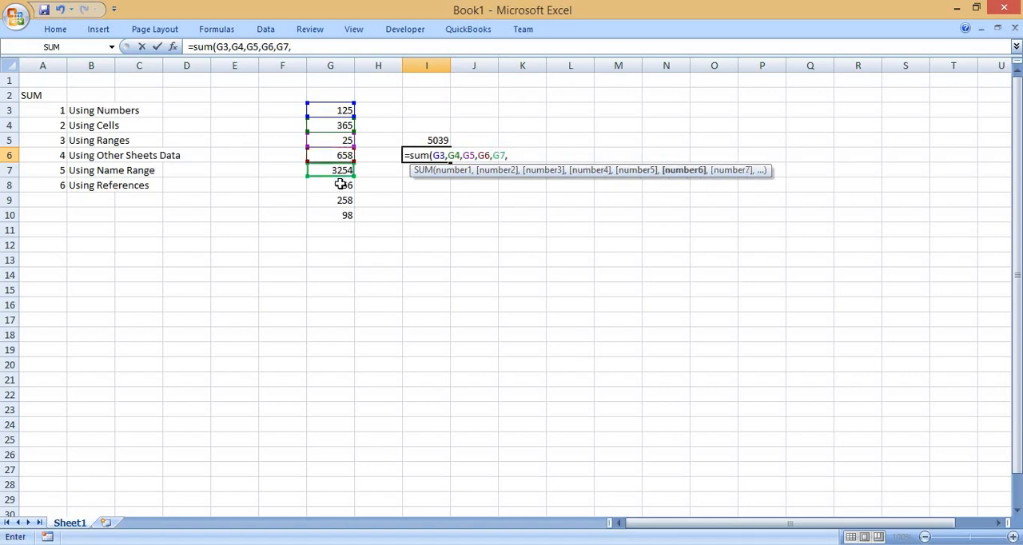
pyautogui.click(338, 184)
pyautogui.write(',')
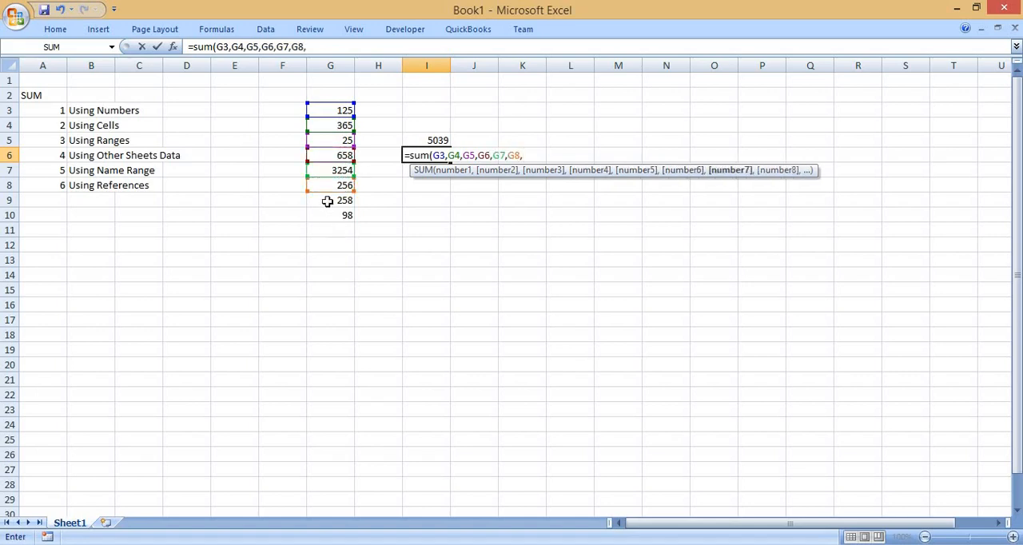
pyautogui.click(327, 200)
pyautogui.write(',')
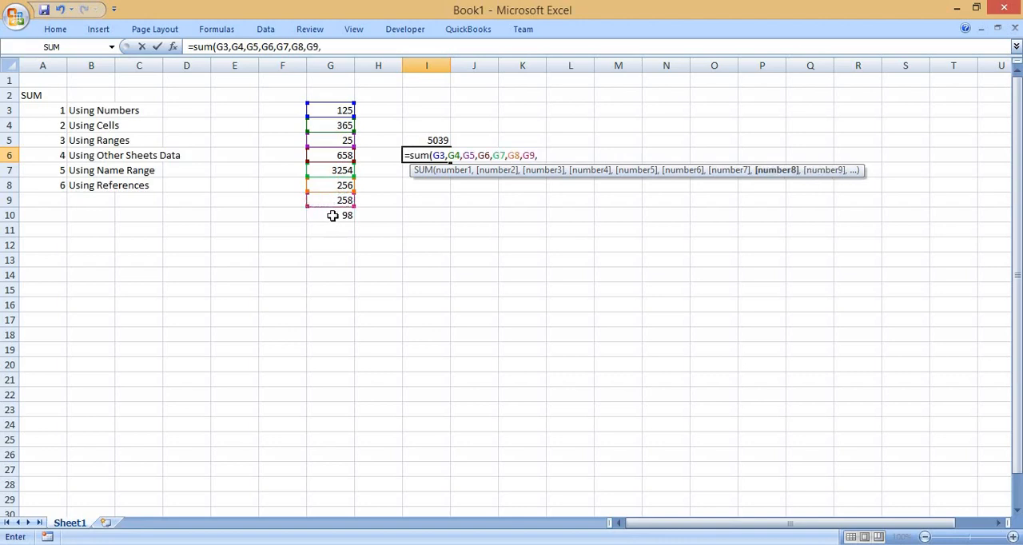
pyautogui.click(334, 225)
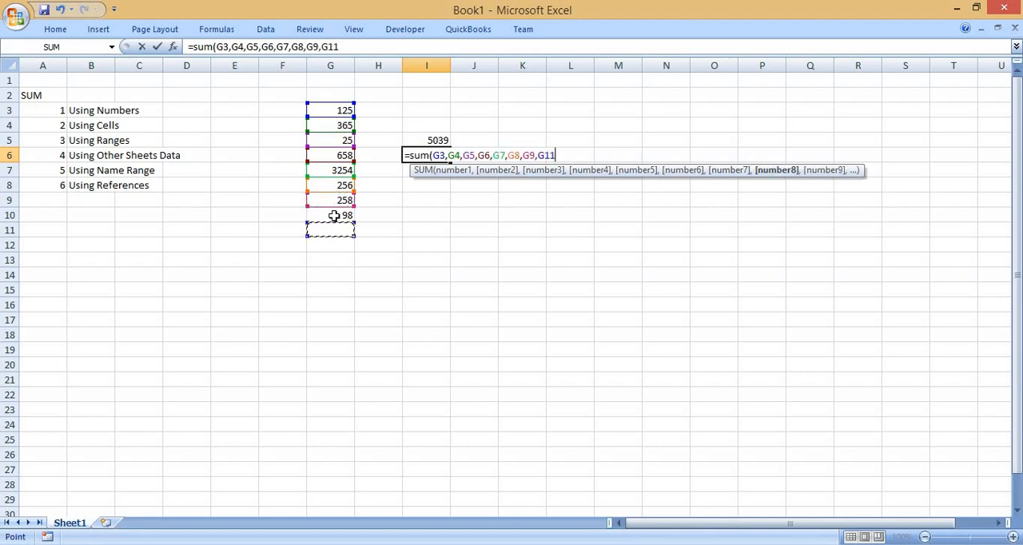
pyautogui.click(334, 216)
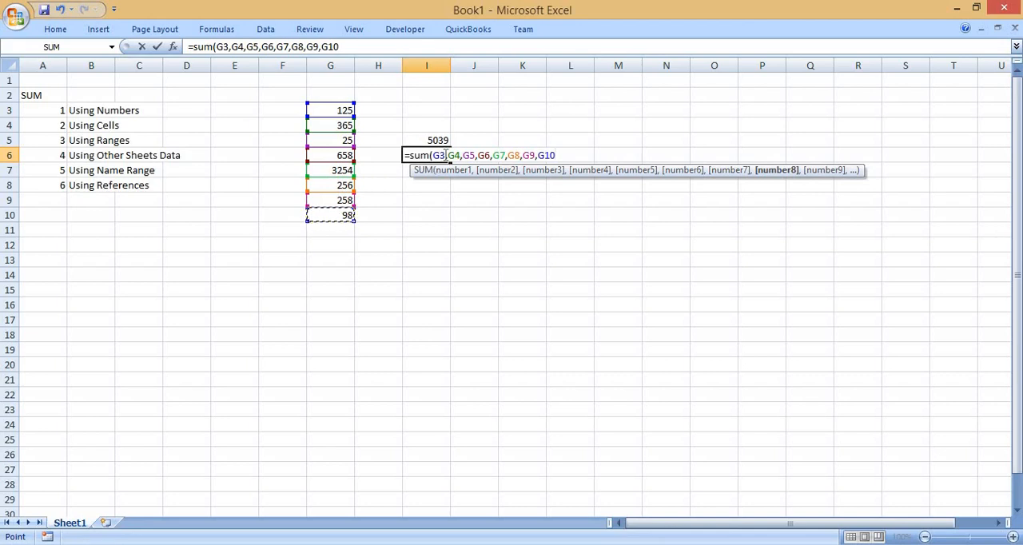
pyautogui.write(')')
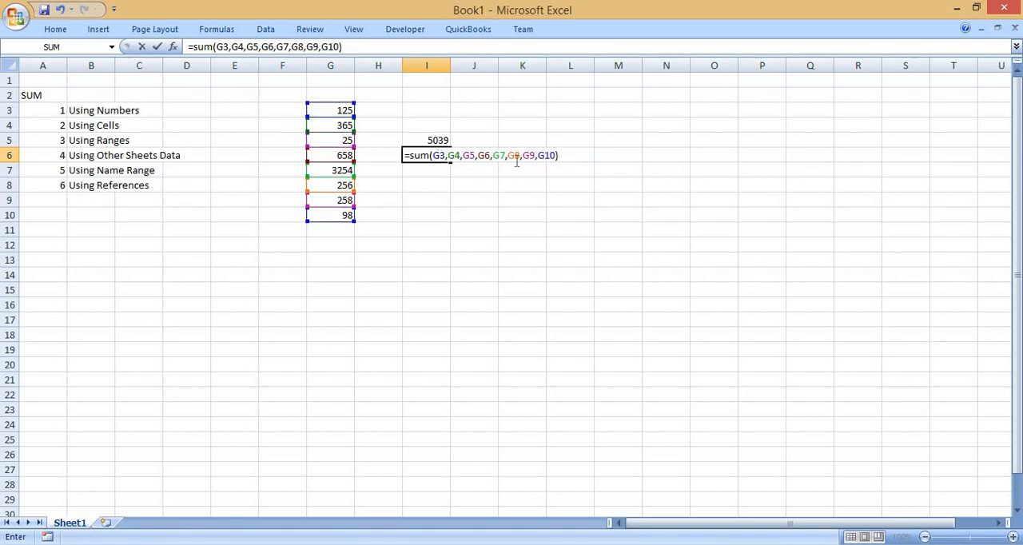
pyautogui.press('Return')
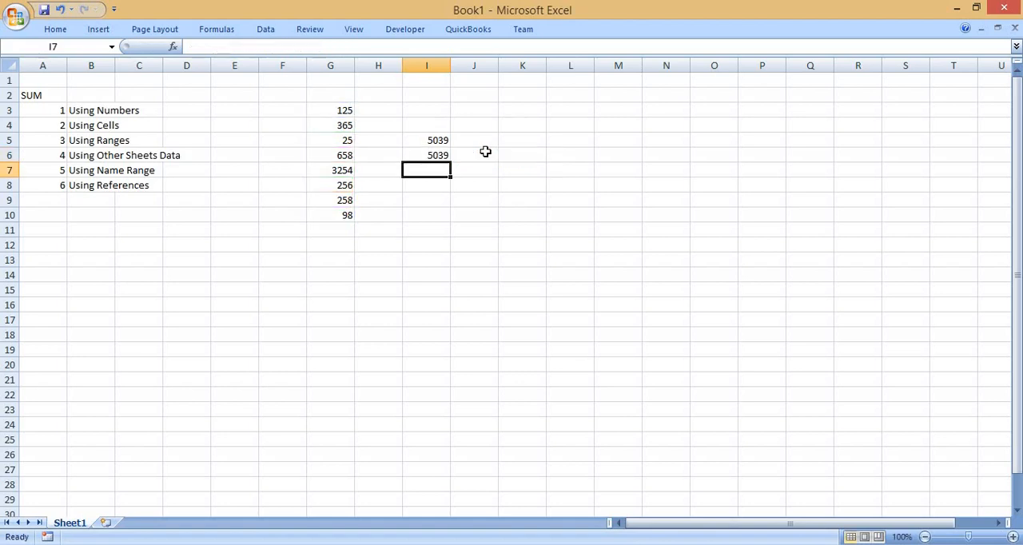
# Compare the typed-number SUM formula in I5 with the cell-reference SUM formula in I6.
pyautogui.press('Up')
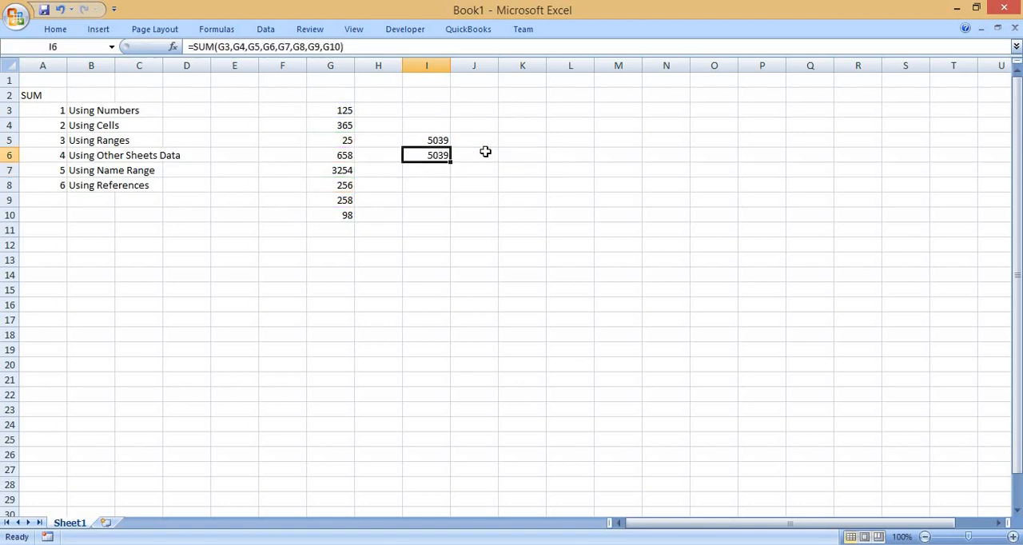
pyautogui.press('Up')
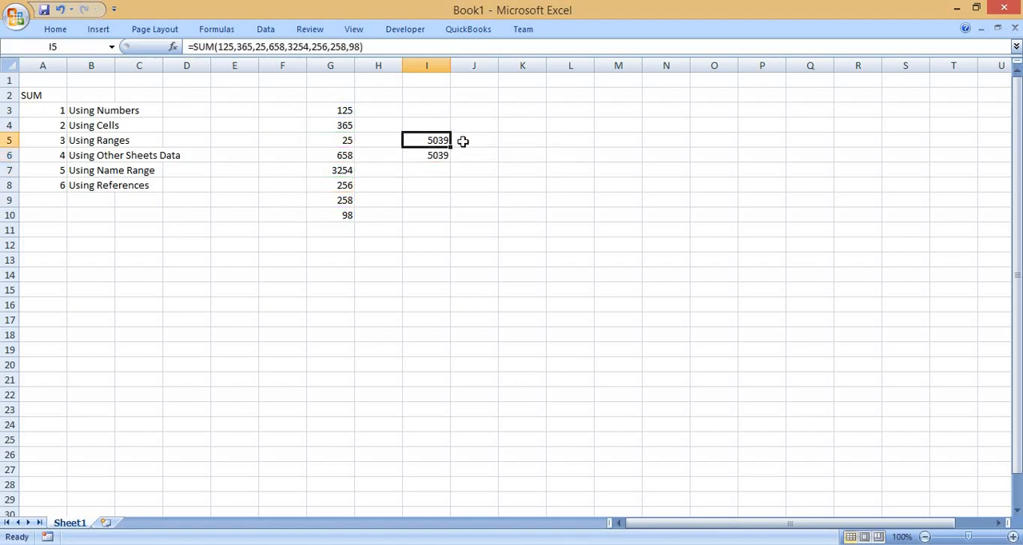
pyautogui.doubleClick(448, 140)
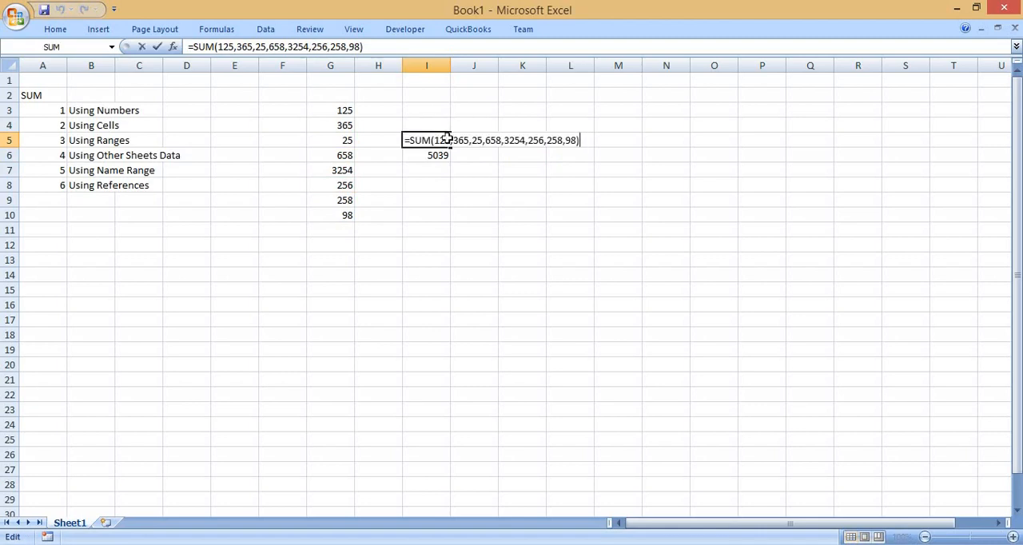
pyautogui.press('Escape')
pyautogui.press('Down')
pyautogui.press('F2')
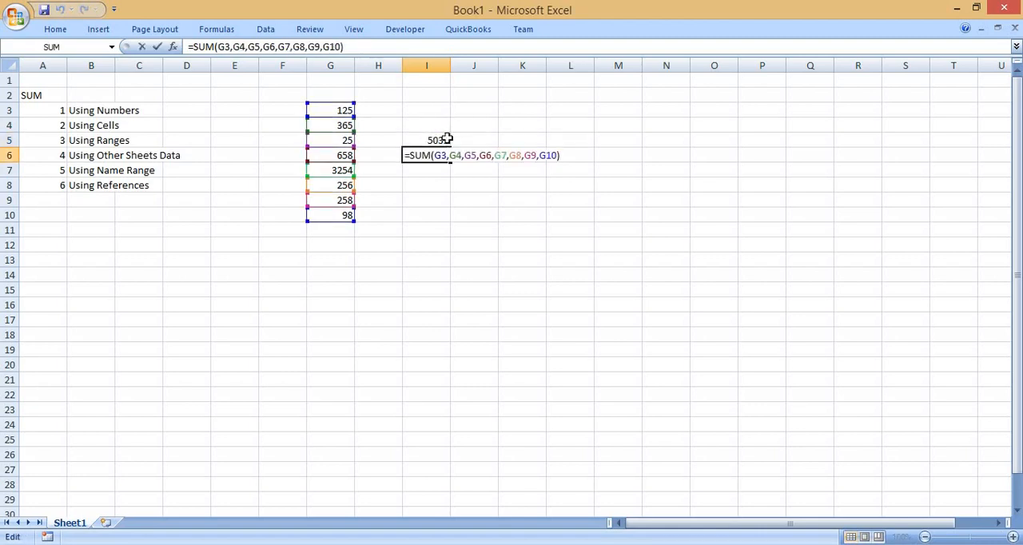
pyautogui.press('Escape')
pyautogui.press('Up')
pyautogui.press('F2')
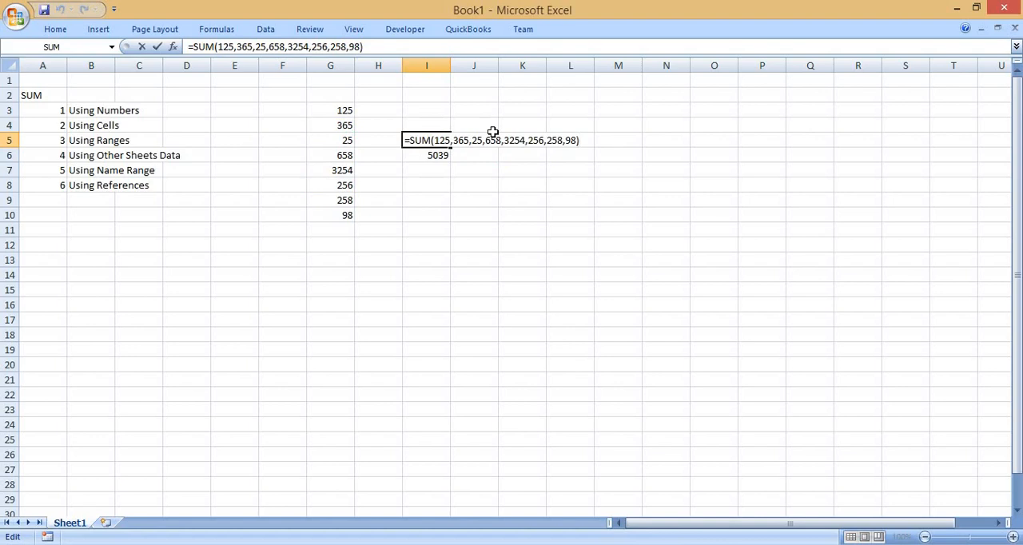
pyautogui.hotkey('ctrl', 'Return')
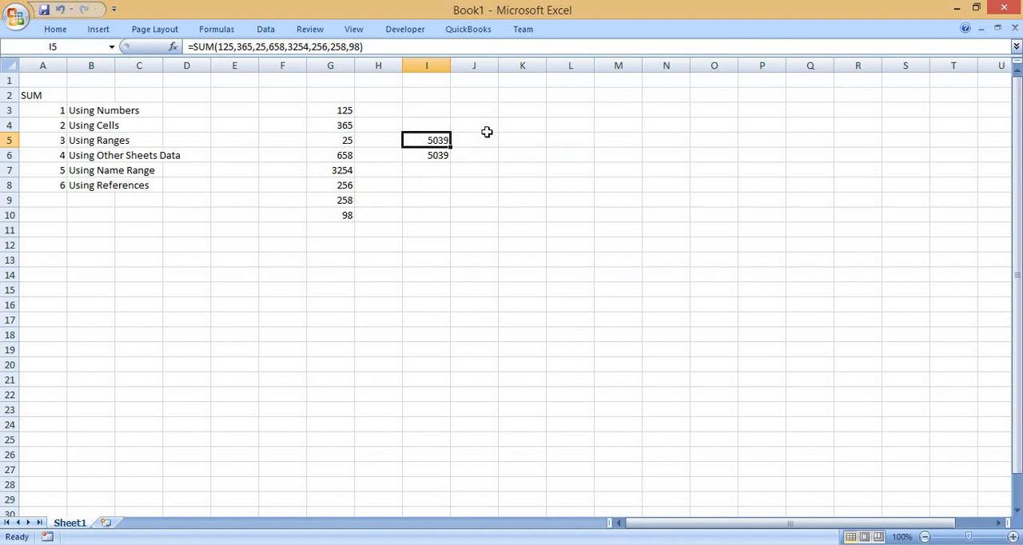
# Check the quick total of G3:G10 and review the arguments of the formulas in I5 and I6 against it.
pyautogui.click(336, 95)
pyautogui.moveTo(338, 110); pyautogui.dragTo(338, 201)
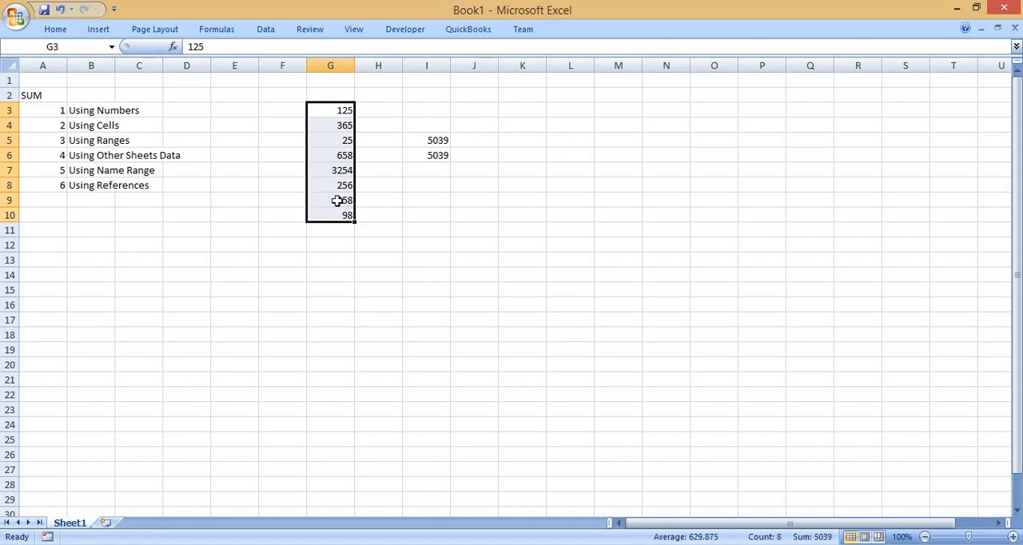
pyautogui.click(432, 137)
pyautogui.press('F2')
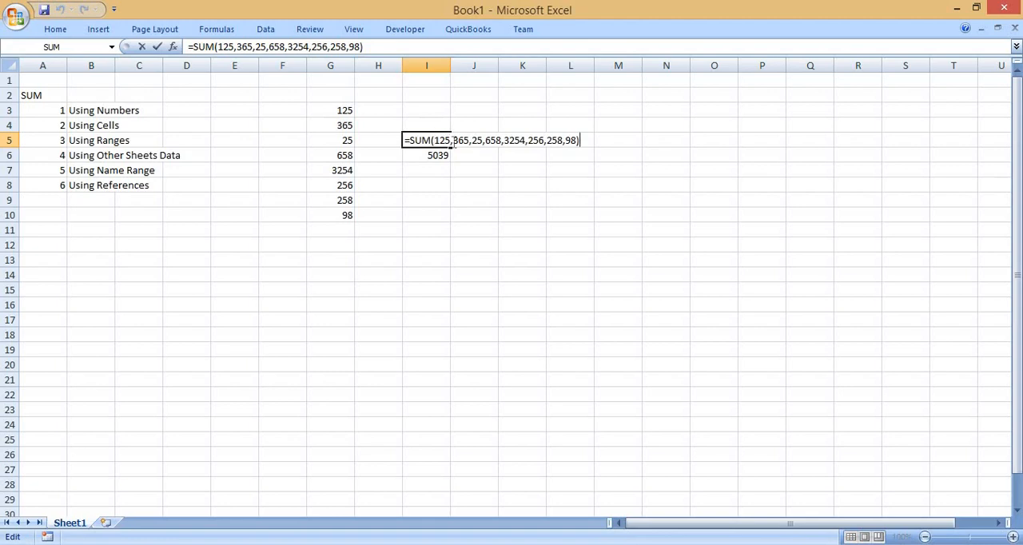
pyautogui.press('Escape')
pyautogui.press('Down')
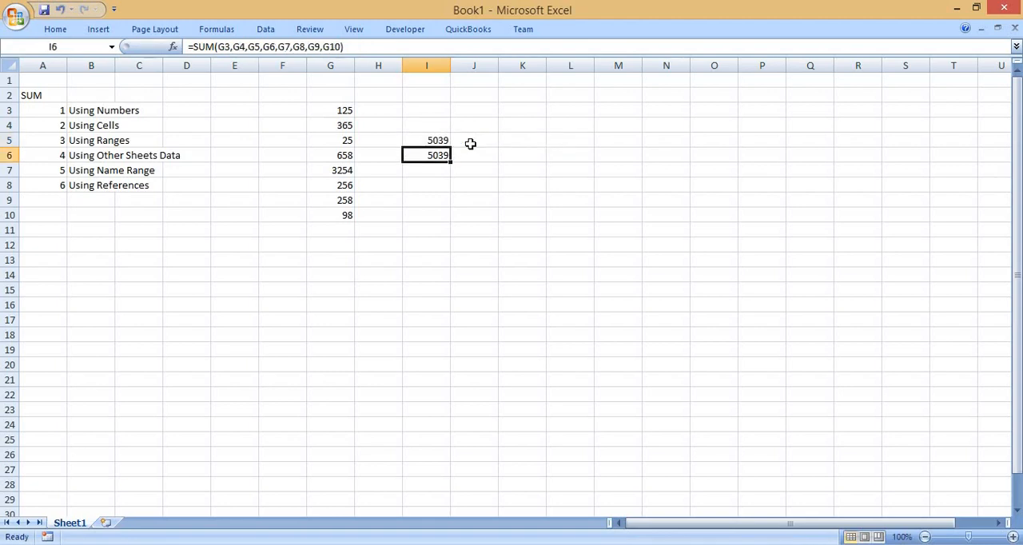
pyautogui.press('F2')
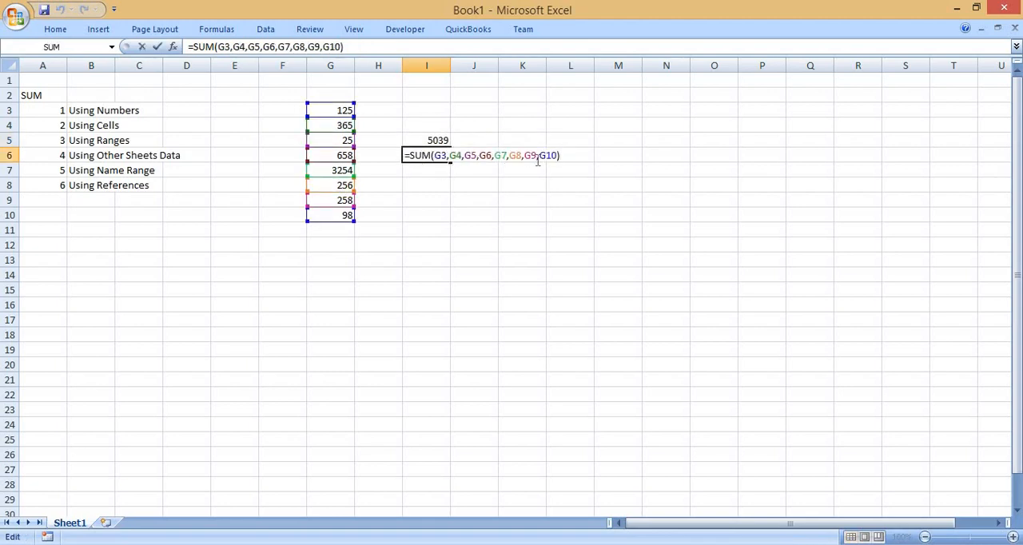
pyautogui.press('Escape')
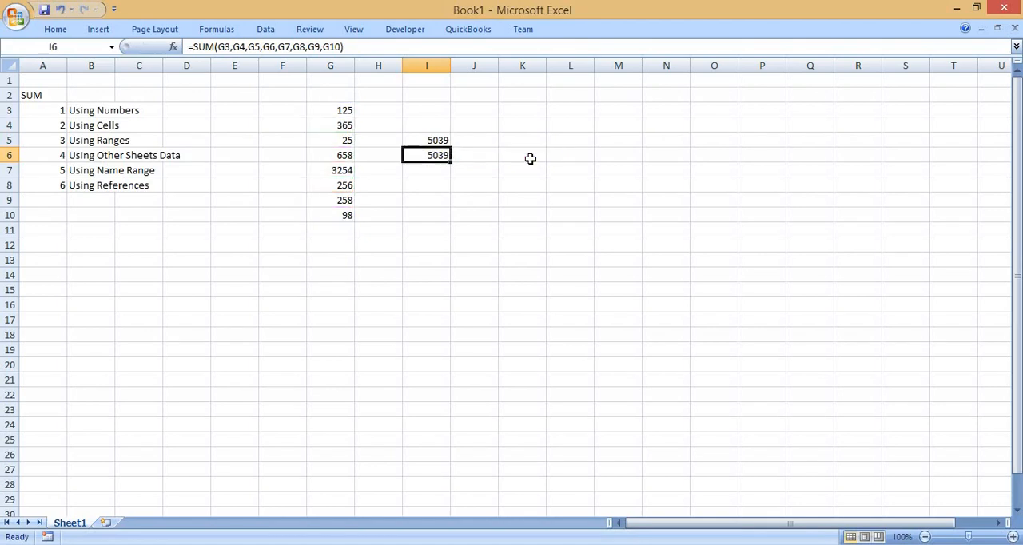
# Change the first number in the column, cell G3, to 100.
pyautogui.click(334, 112)
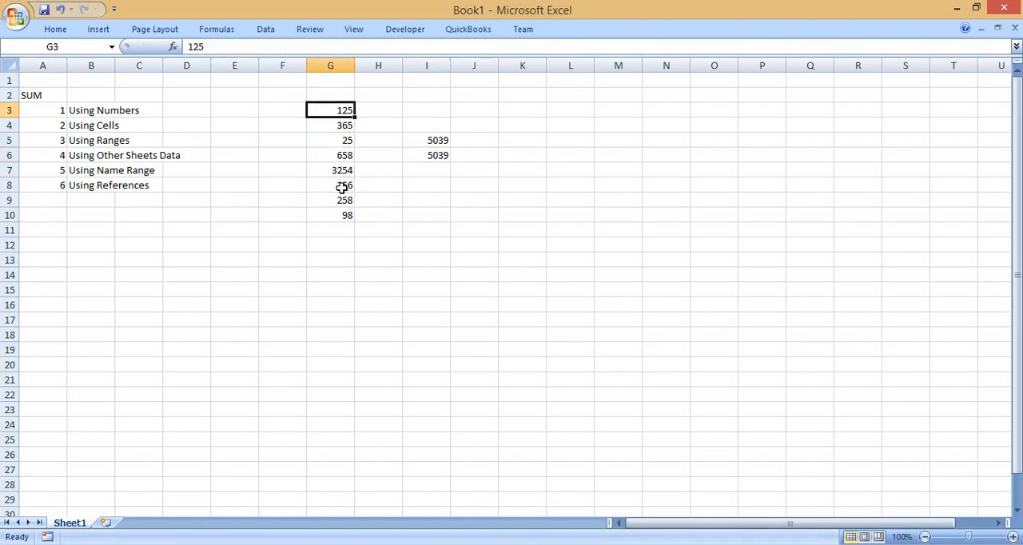
pyautogui.write('1')
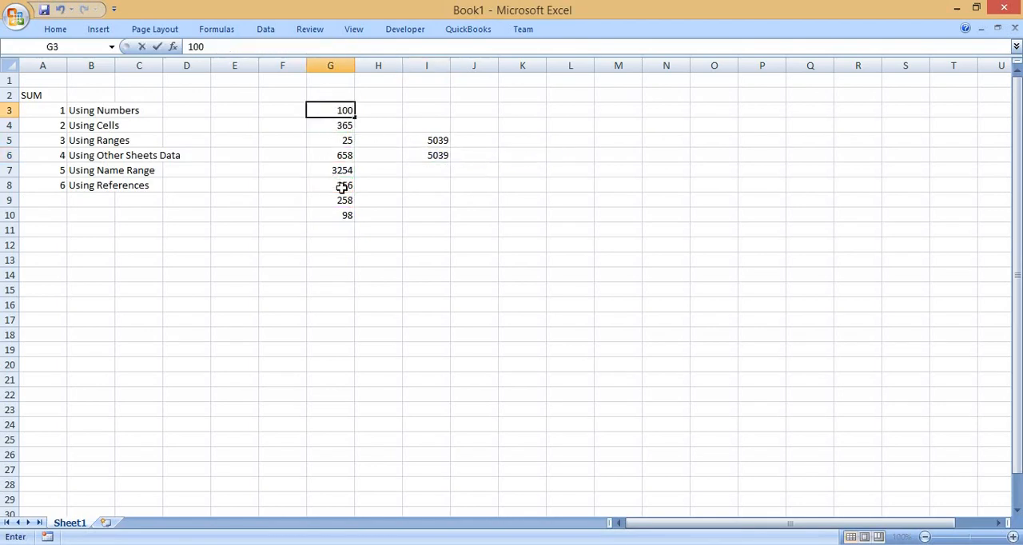
pyautogui.write('00')
pyautogui.press('Return')
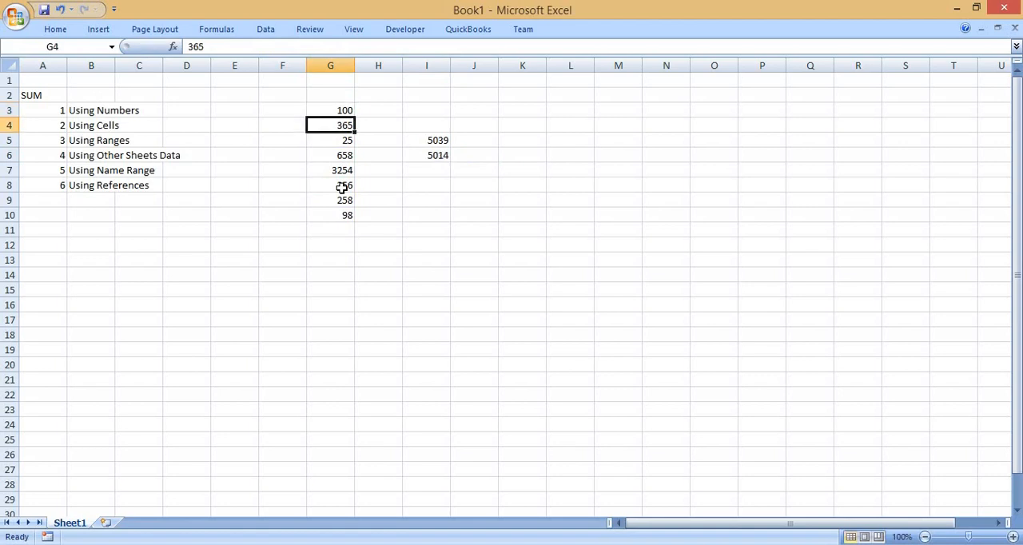
# Examine how the formulas in I5 and I6 respond to the changed number in G3.
pyautogui.click(433, 155)
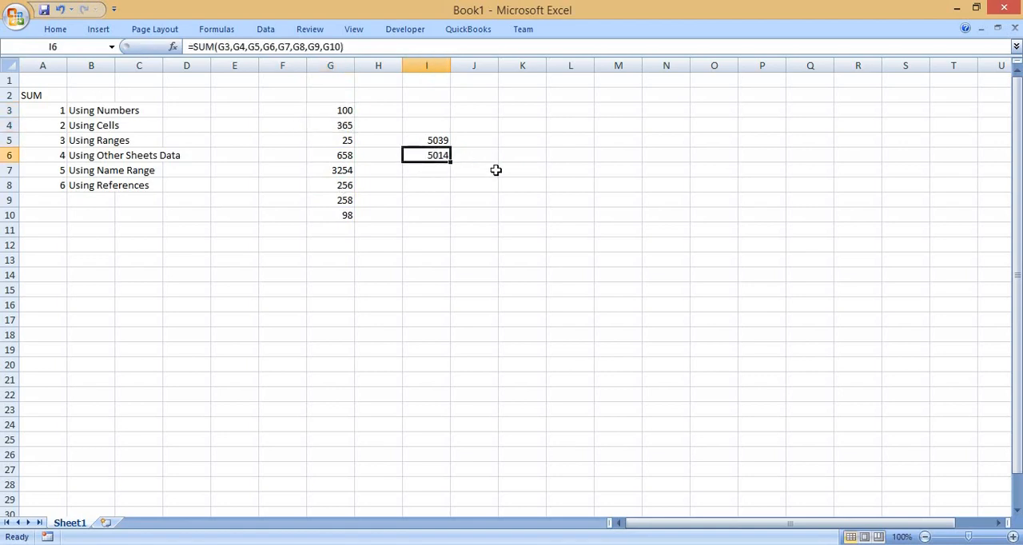
pyautogui.click(423, 137)
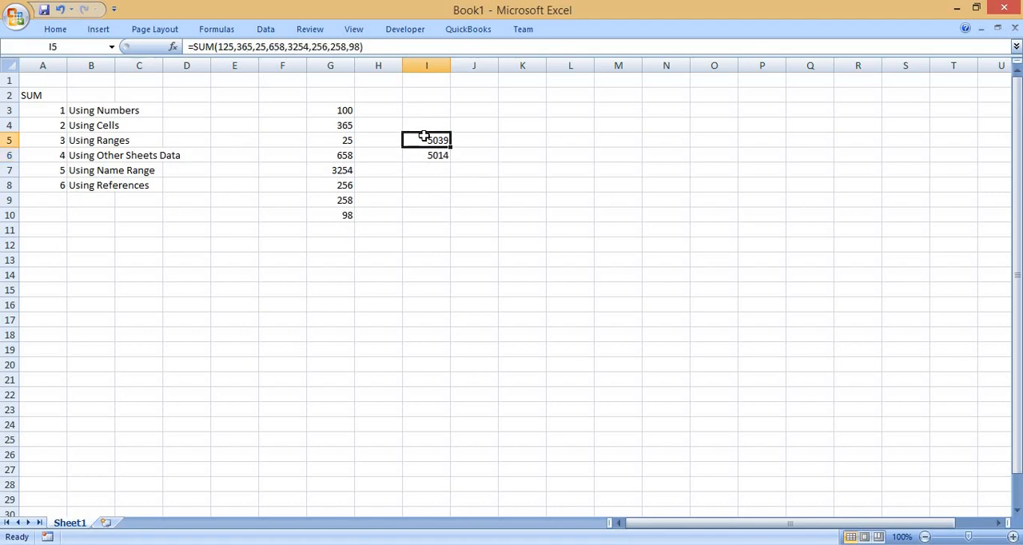
pyautogui.doubleClick(425, 137)
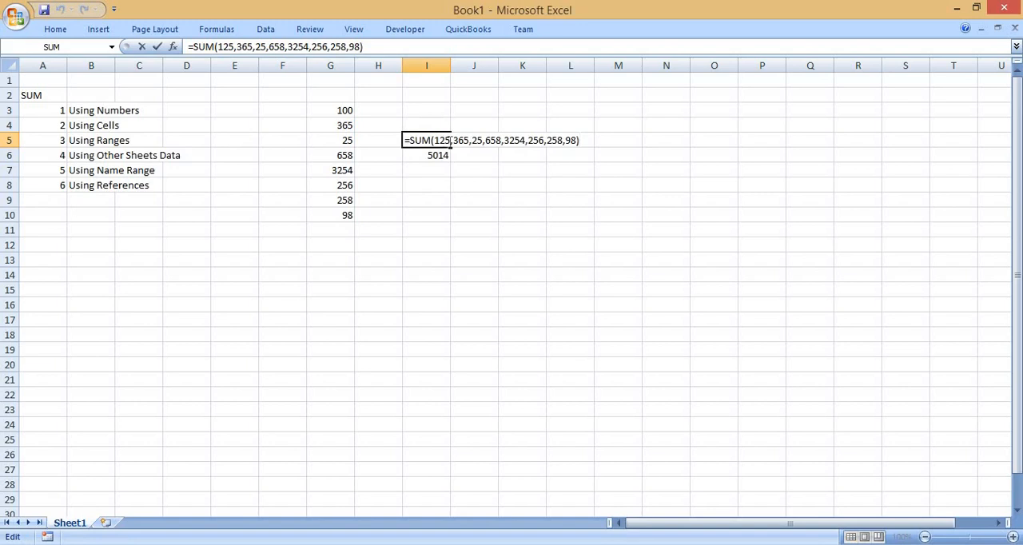
pyautogui.press('Return')
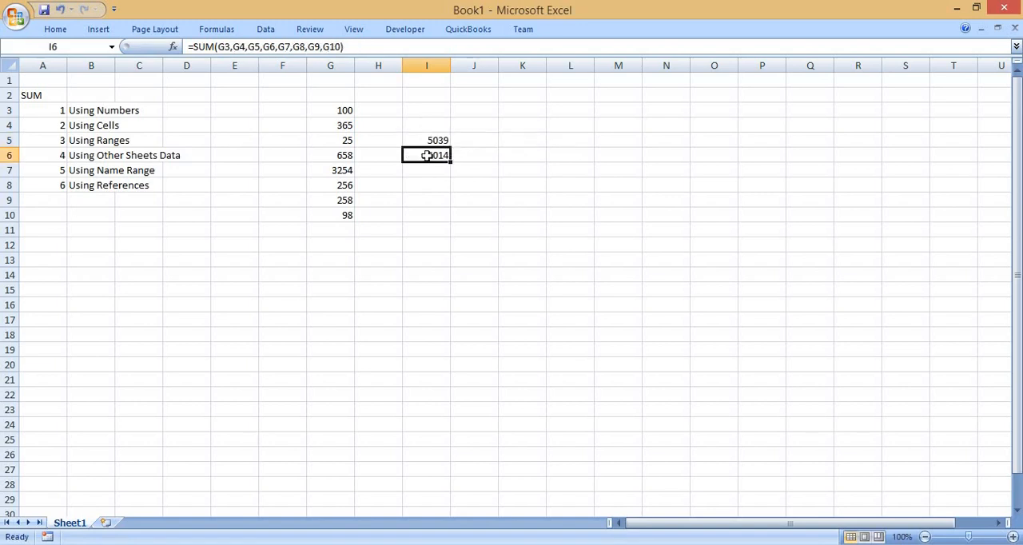
pyautogui.doubleClick(428, 155)
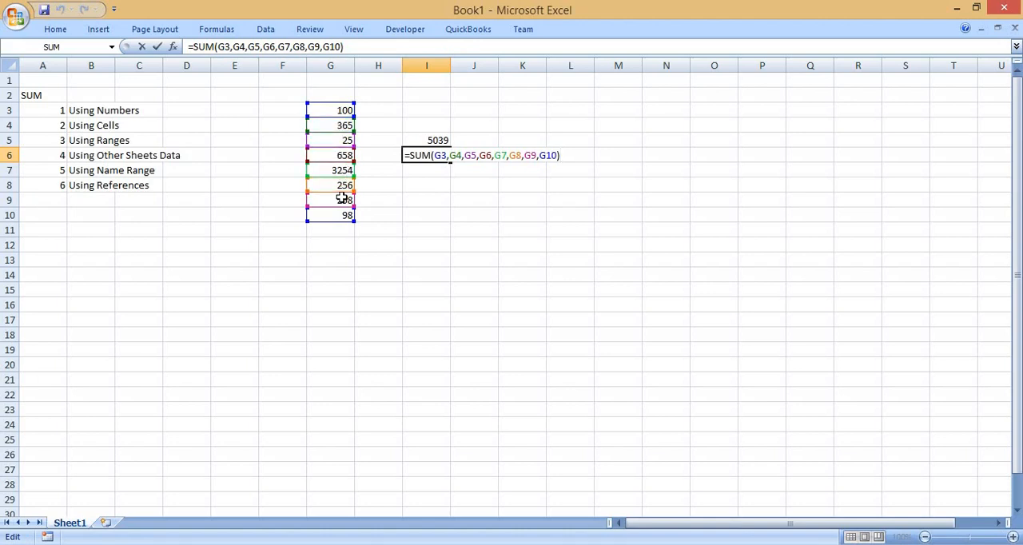
pyautogui.press('Return')
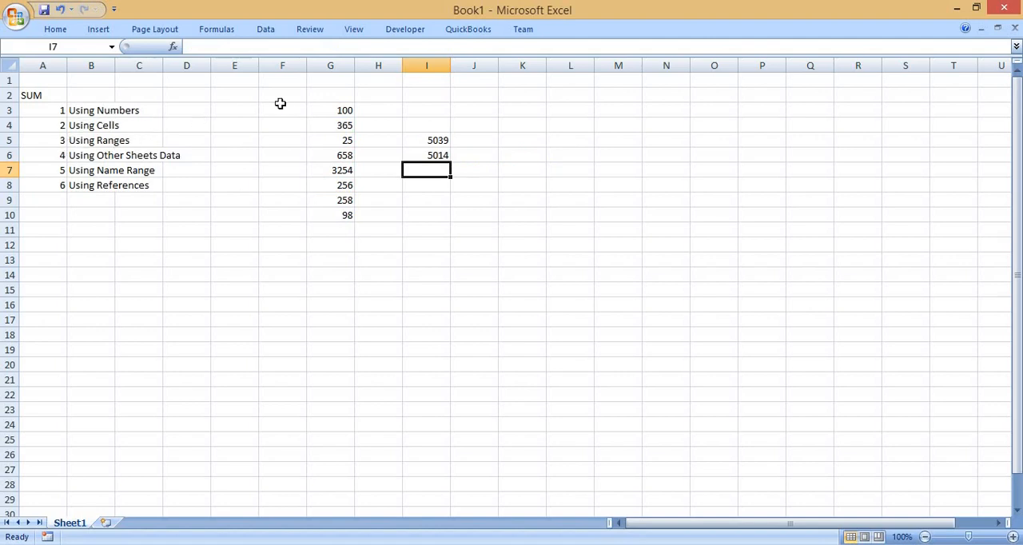
pyautogui.click(326, 98)
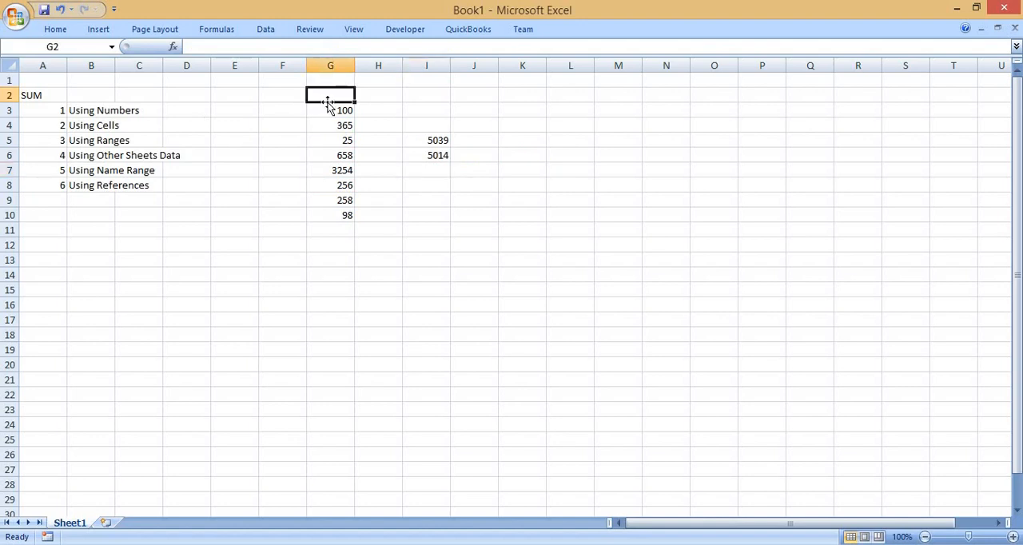
pyautogui.moveTo(330, 110); pyautogui.dragTo(332, 120)
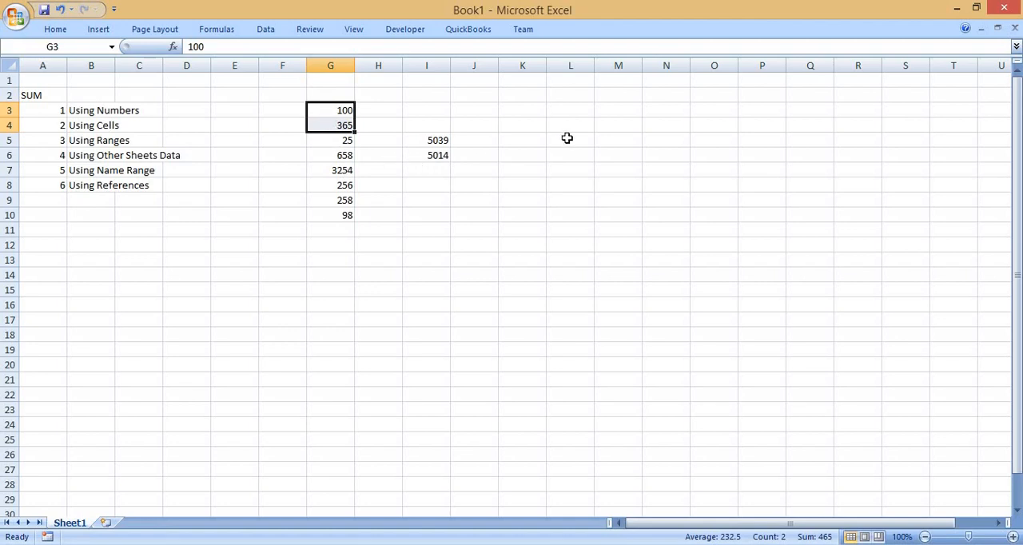
pyautogui.moveTo(567, 139); pyautogui.dragTo(587, 192)
pyautogui.moveTo(443, 190); pyautogui.dragTo(484, 189)
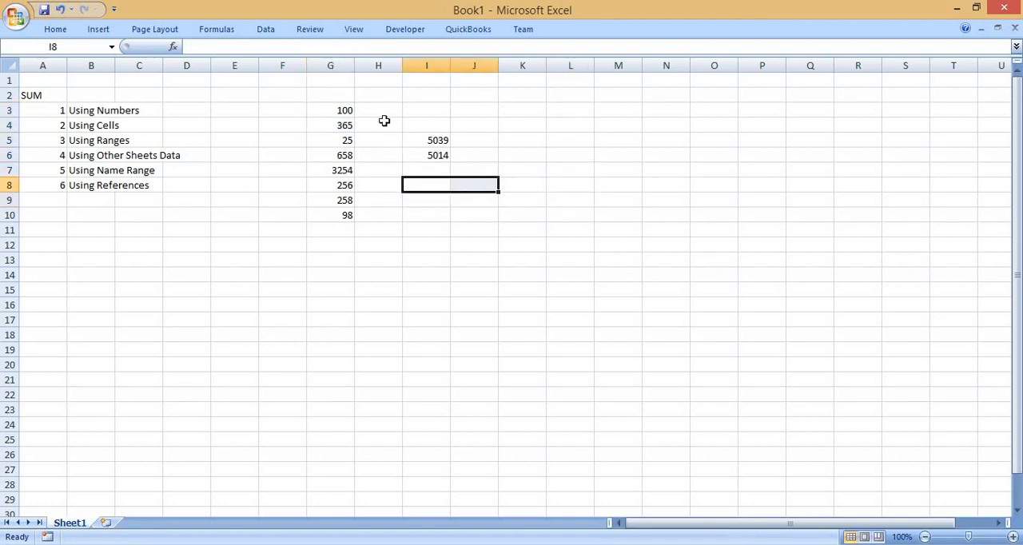
pyautogui.moveTo(384, 121); pyautogui.dragTo(562, 266)
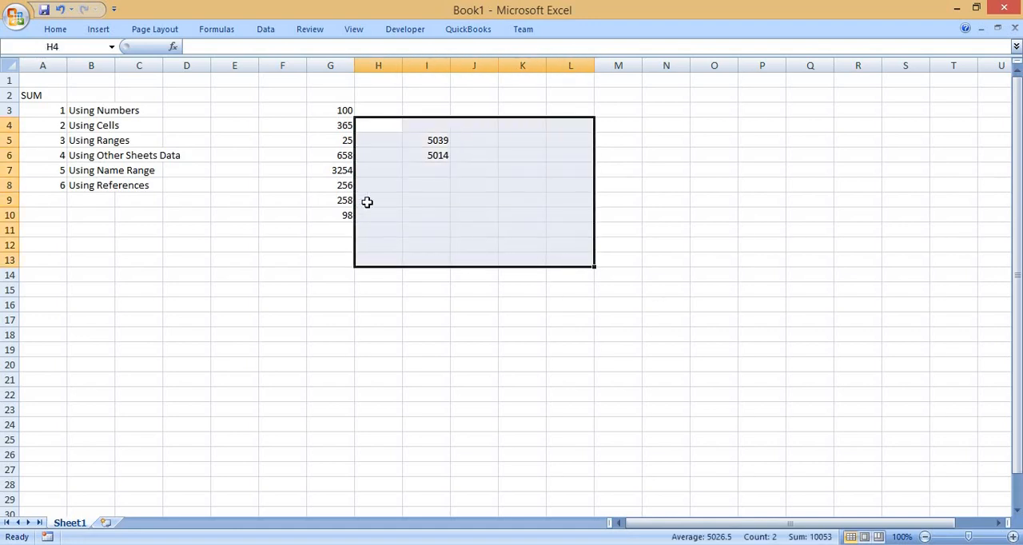
pyautogui.click(269, 151)
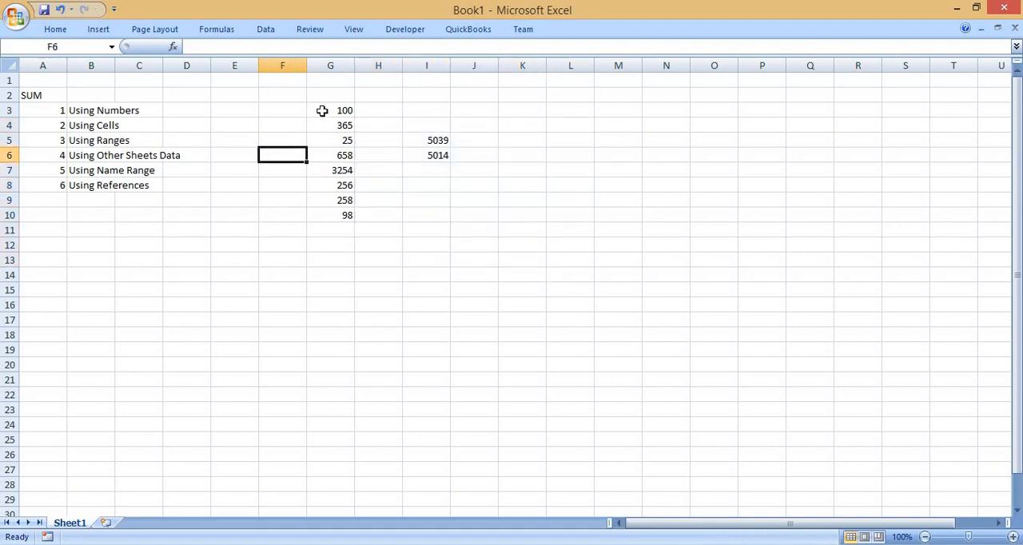
# Add up the numbers in column G in cell I7 with a range selected on the sheet, =SUM(G3:G10).
pyautogui.moveTo(322, 111); pyautogui.dragTo(342, 214)
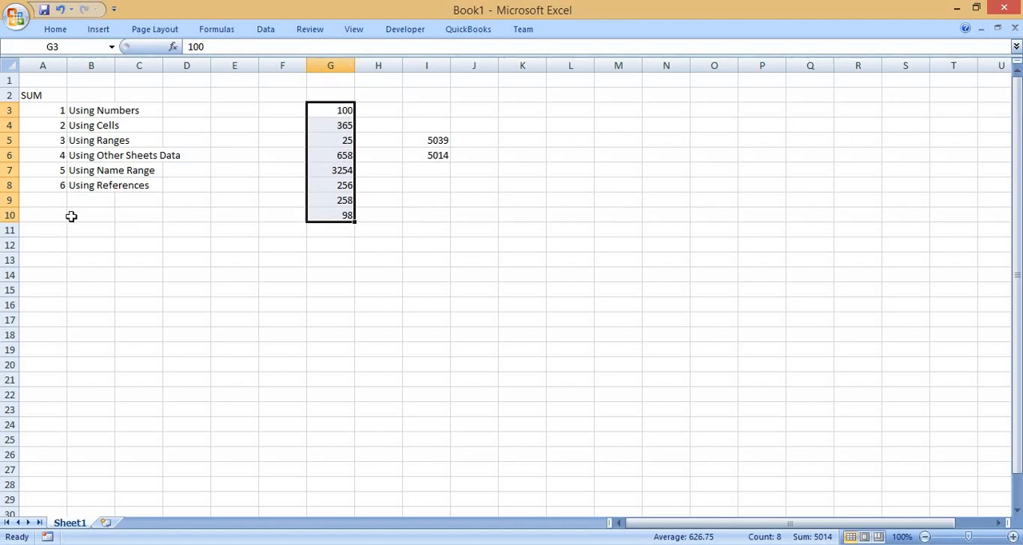
pyautogui.click(431, 172)
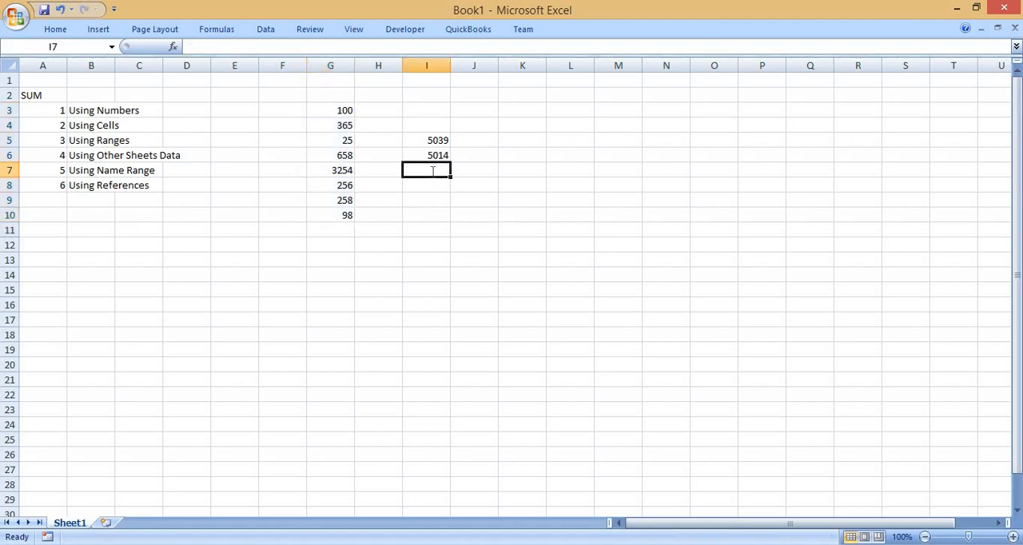
pyautogui.write('=sum')
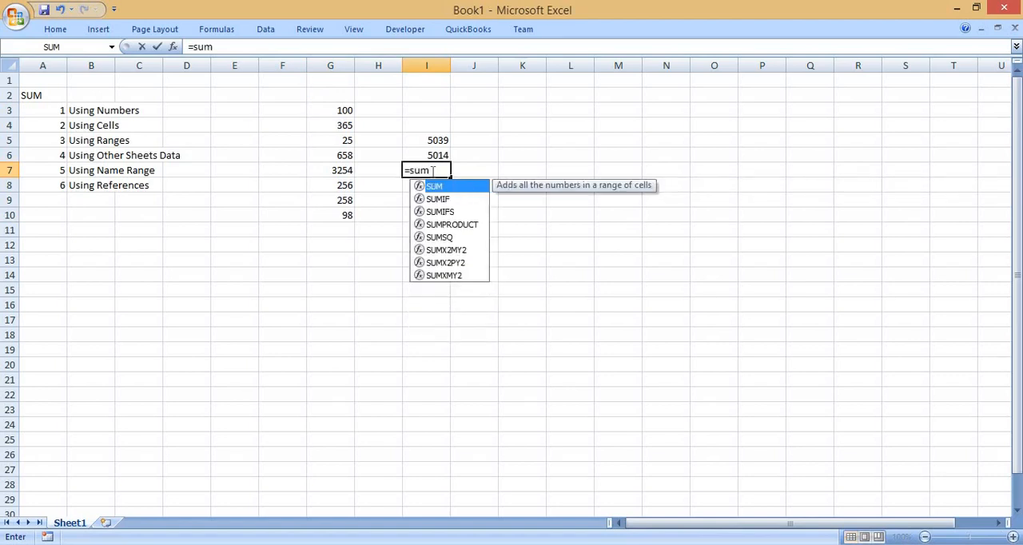
pyautogui.write('(')
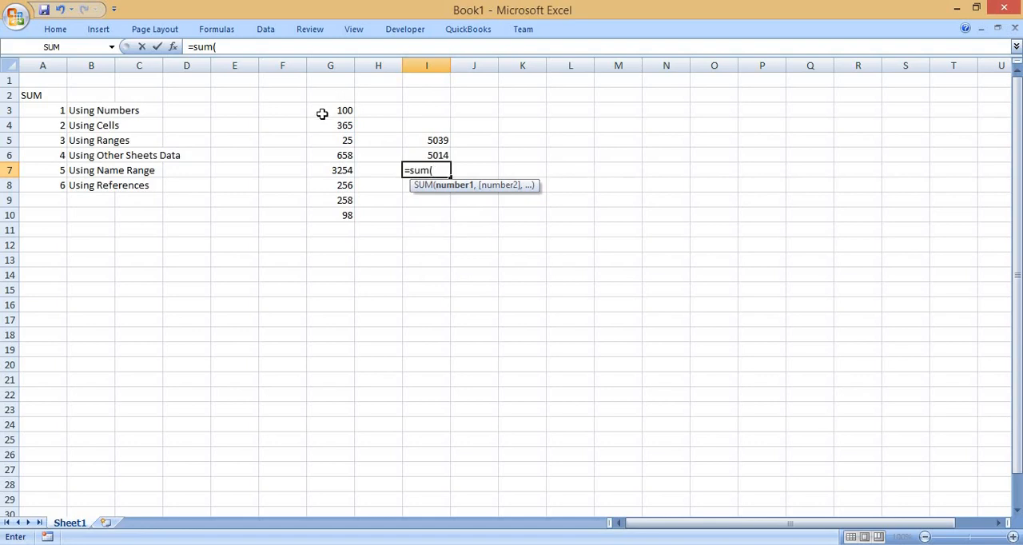
pyautogui.moveTo(325, 111); pyautogui.dragTo(338, 219)
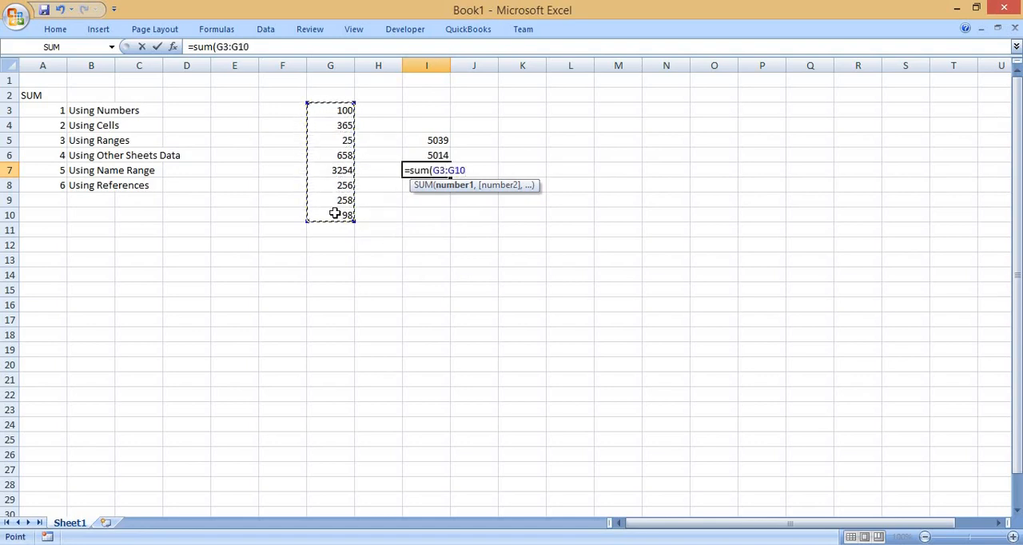
pyautogui.click(321, 120)
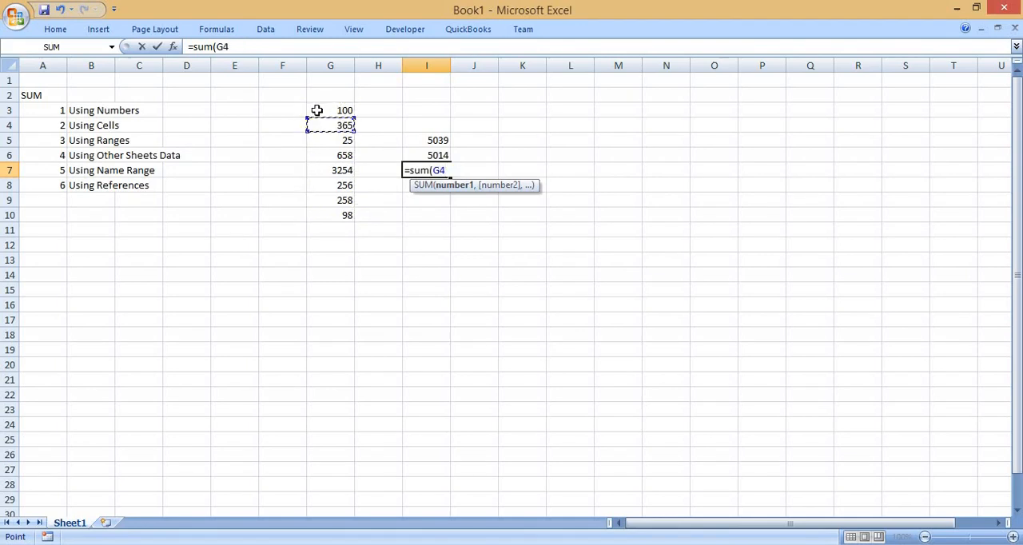
pyautogui.click(317, 111)
pyautogui.moveTo(317, 110); pyautogui.dragTo(337, 208)
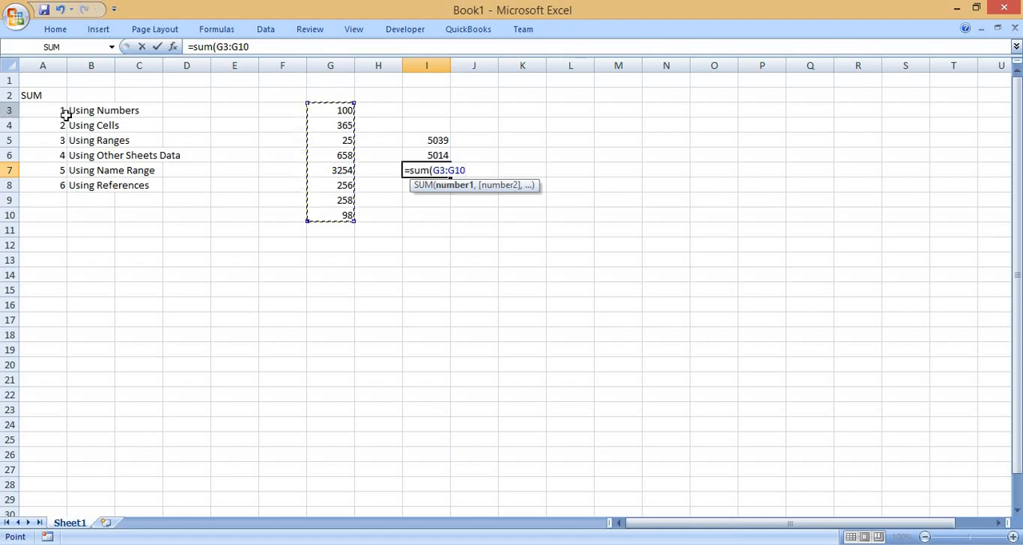
pyautogui.click(231, 111)
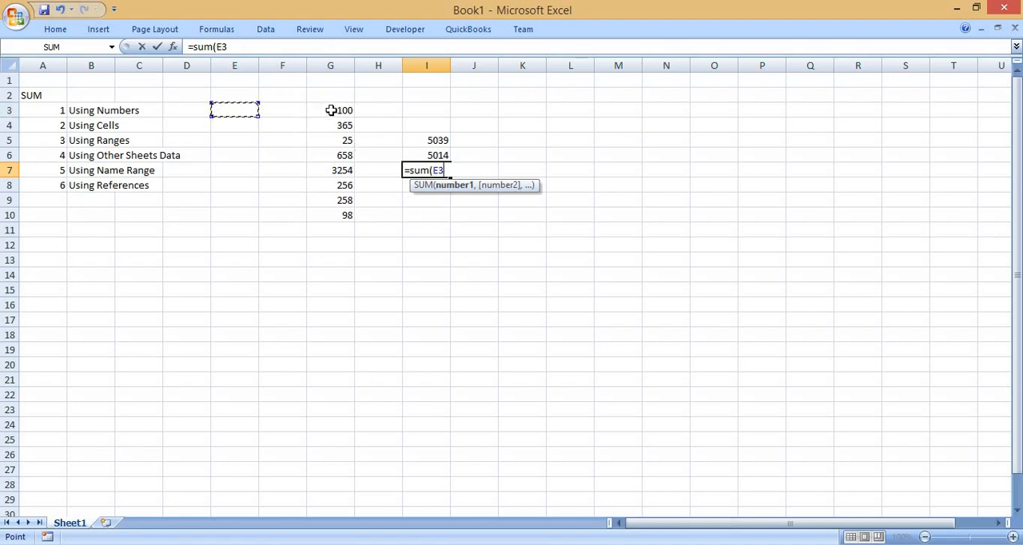
pyautogui.click(331, 110)
pyautogui.moveTo(331, 110); pyautogui.dragTo(338, 216)
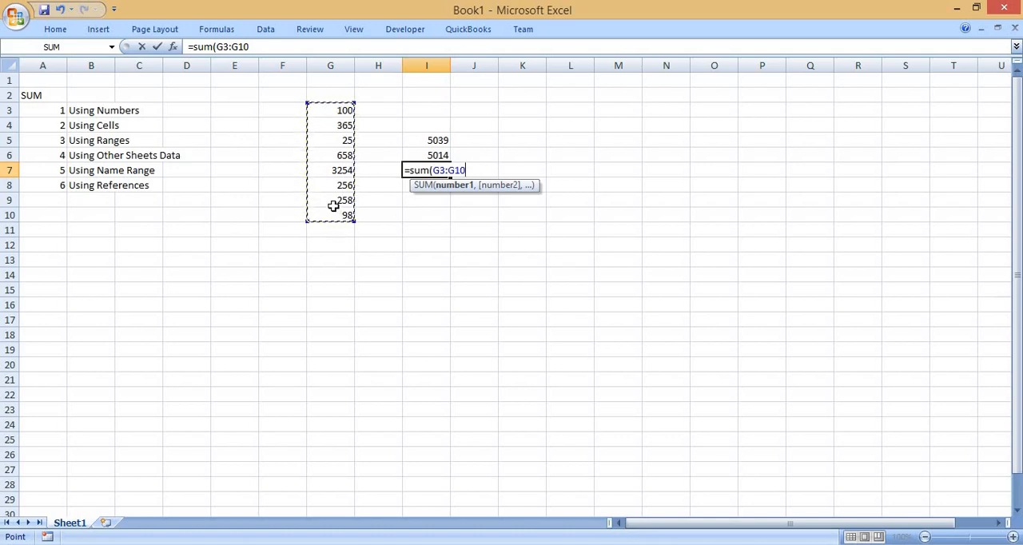
pyautogui.write(')')
pyautogui.press('Return')
pyautogui.press('Up')
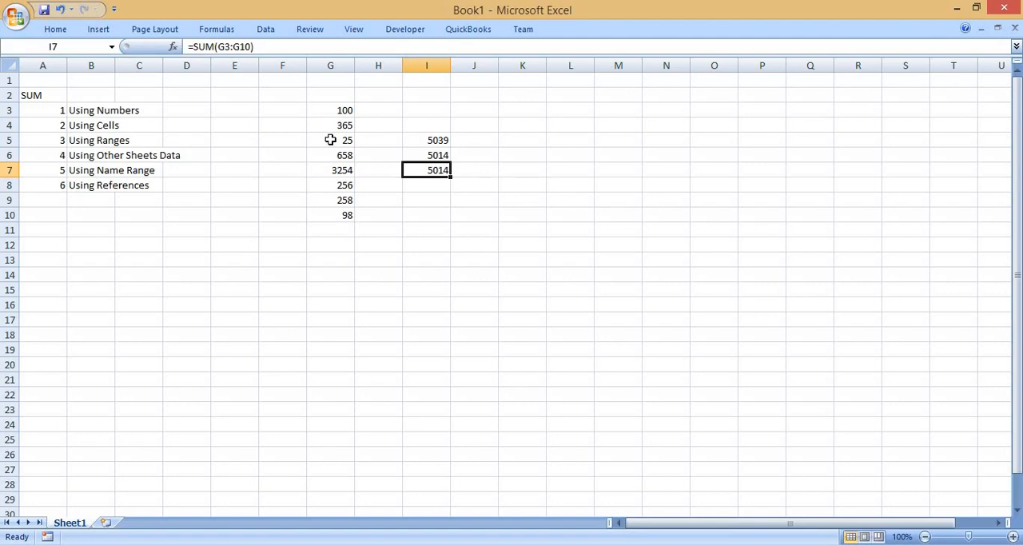
# Re-enter the SUM formula in I7, writing the range G3:G10 by hand instead of selecting it on the sheet.
pyautogui.write('=')
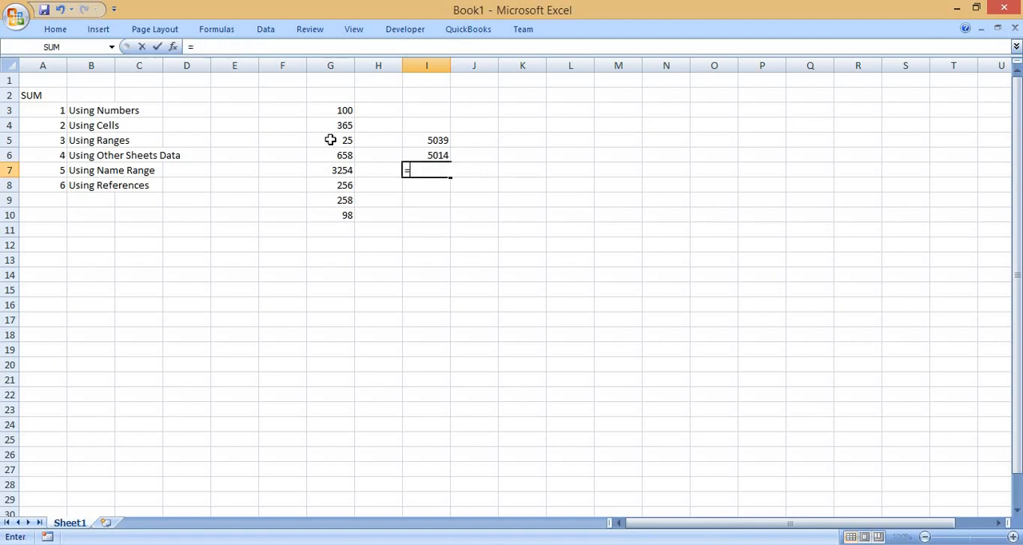
pyautogui.write('sum(')
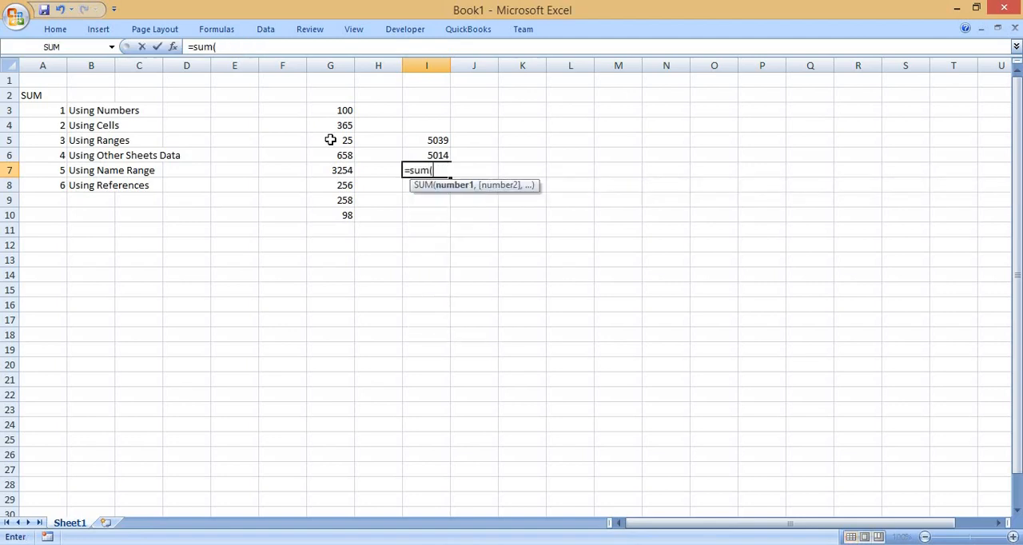
pyautogui.moveTo(336, 112); pyautogui.dragTo(341, 214)
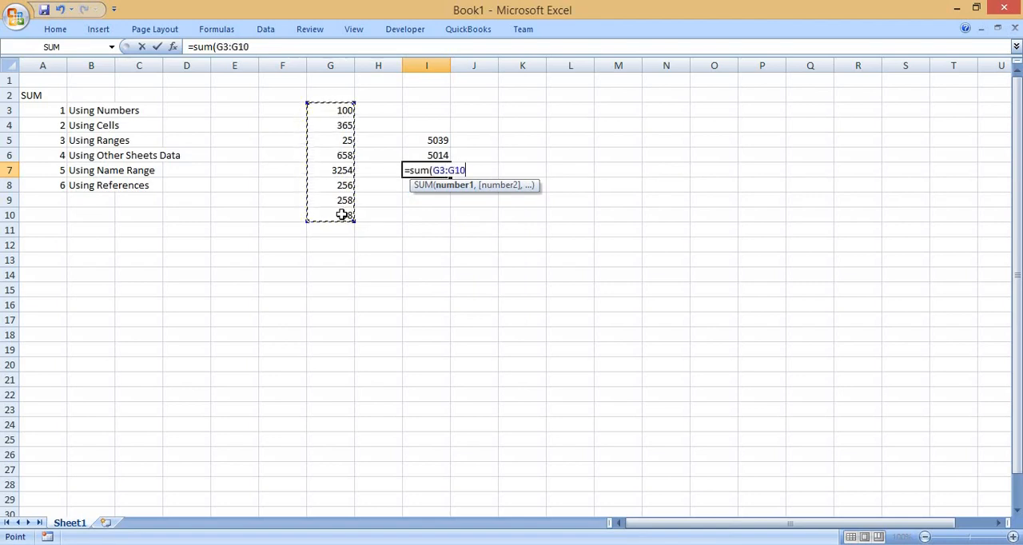
pyautogui.press('BackSpace')
pyautogui.press('BackSpace')
pyautogui.press('BackSpace')
pyautogui.press('BackSpace')
pyautogui.press('BackSpace')
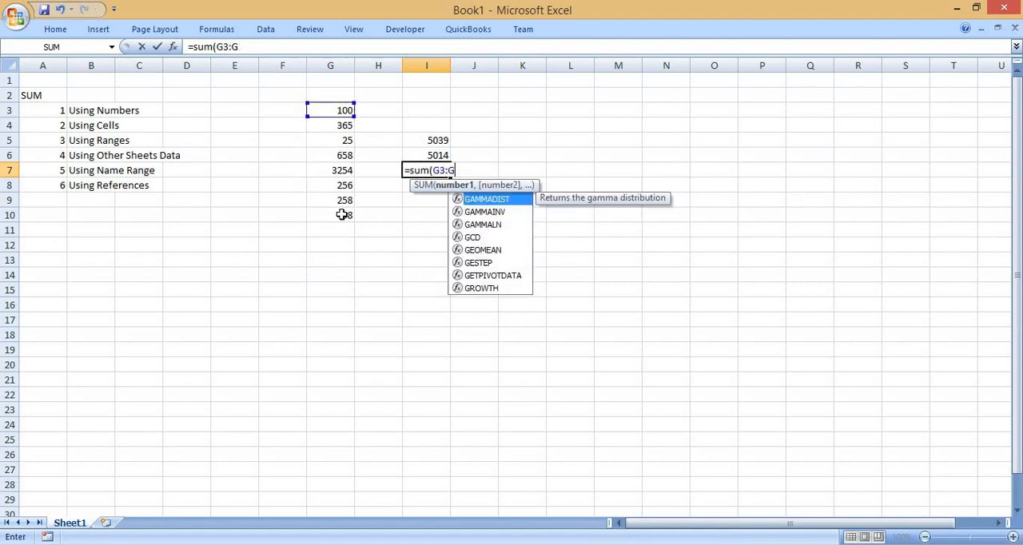
pyautogui.press('BackSpace')
pyautogui.write('g')
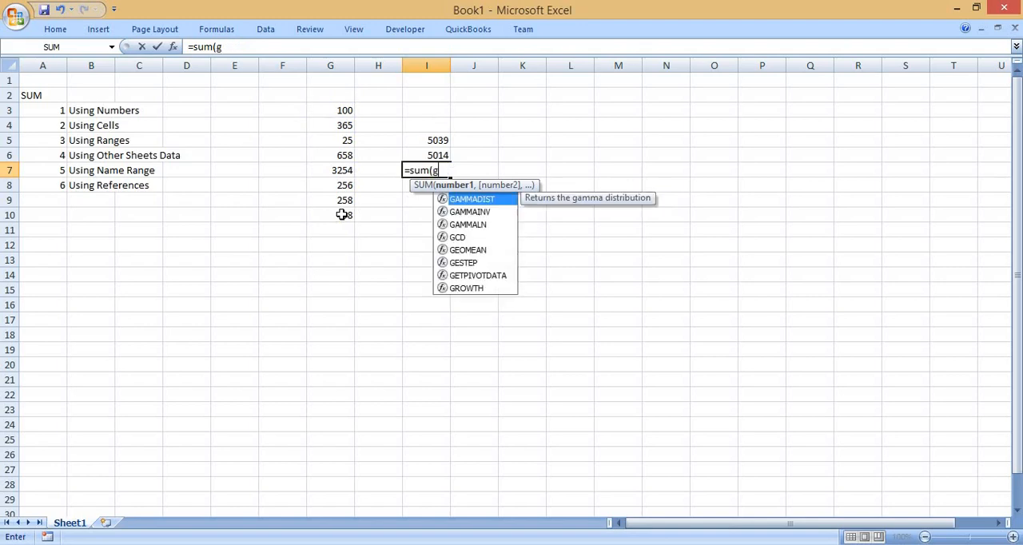
pyautogui.write('3:')
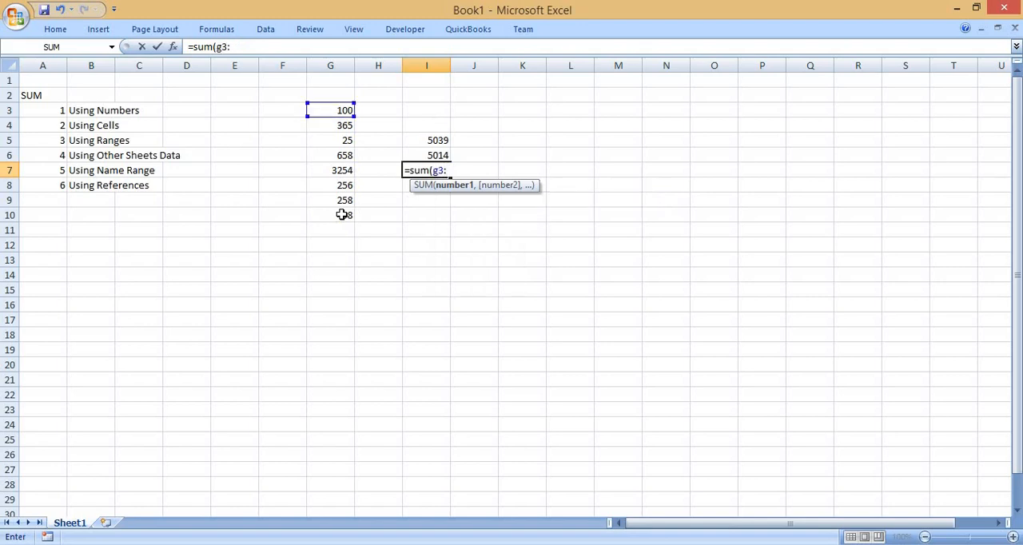
pyautogui.write('g10')
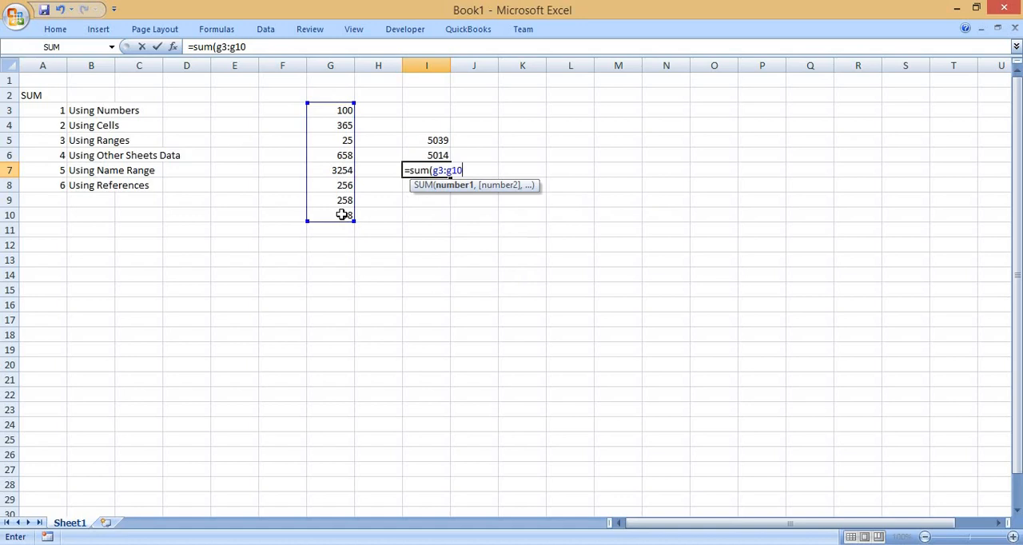
pyautogui.write(')')
pyautogui.press('Return')
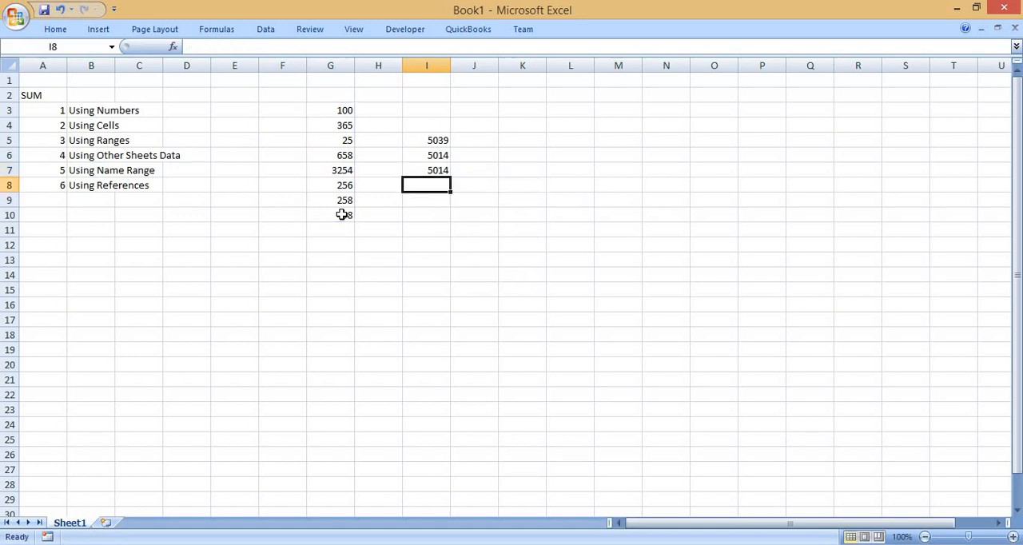
# Review the formula in I7 against the column G range that it adds up.
pyautogui.click(436, 170)
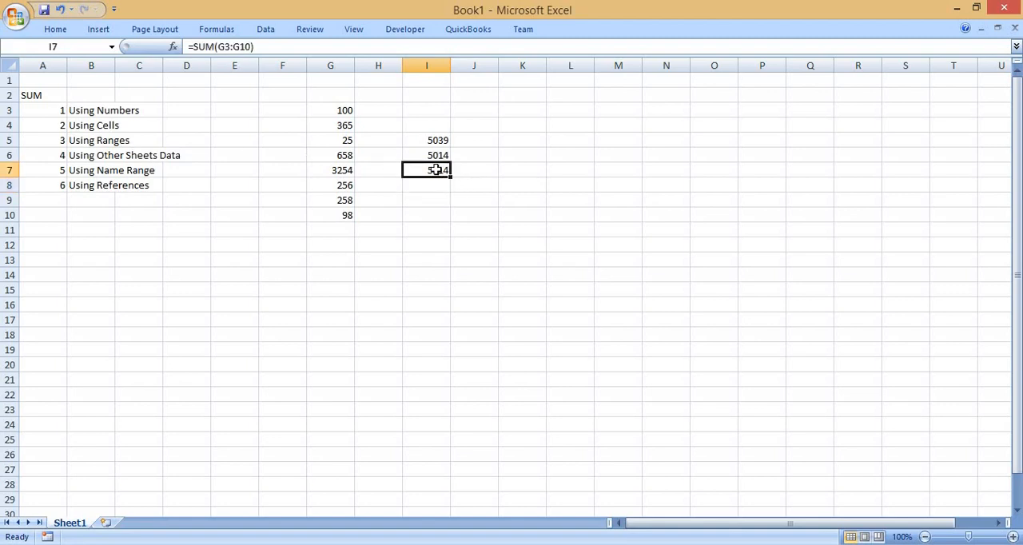
pyautogui.click(339, 109)
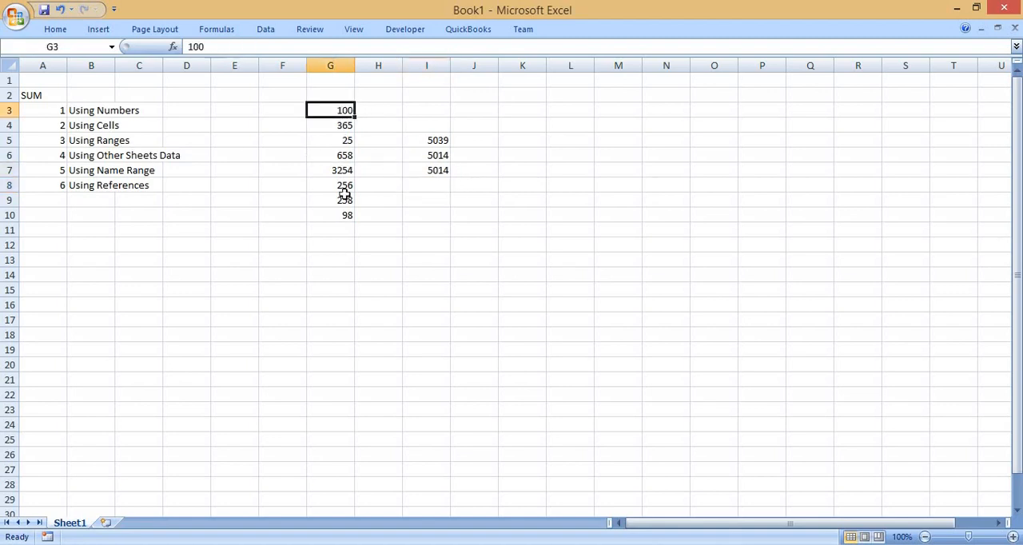
pyautogui.moveTo(344, 194); pyautogui.dragTo(345, 215)
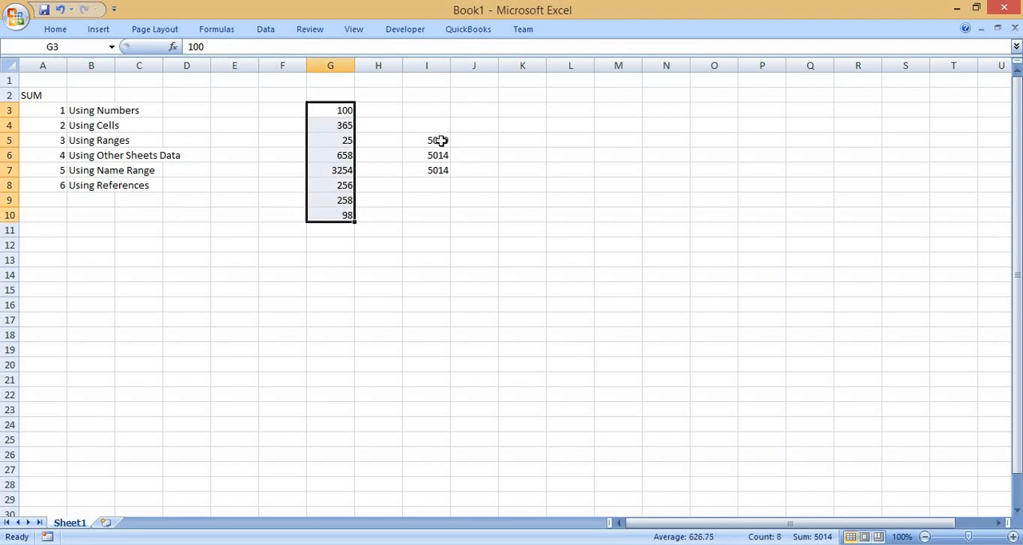
# Clear the three SUM formulas in I5:I7 and enter 25, 65, 25, 85 and 985 in I3:I7.
pyautogui.moveTo(441, 140); pyautogui.dragTo(444, 175)
pyautogui.press('Delete')
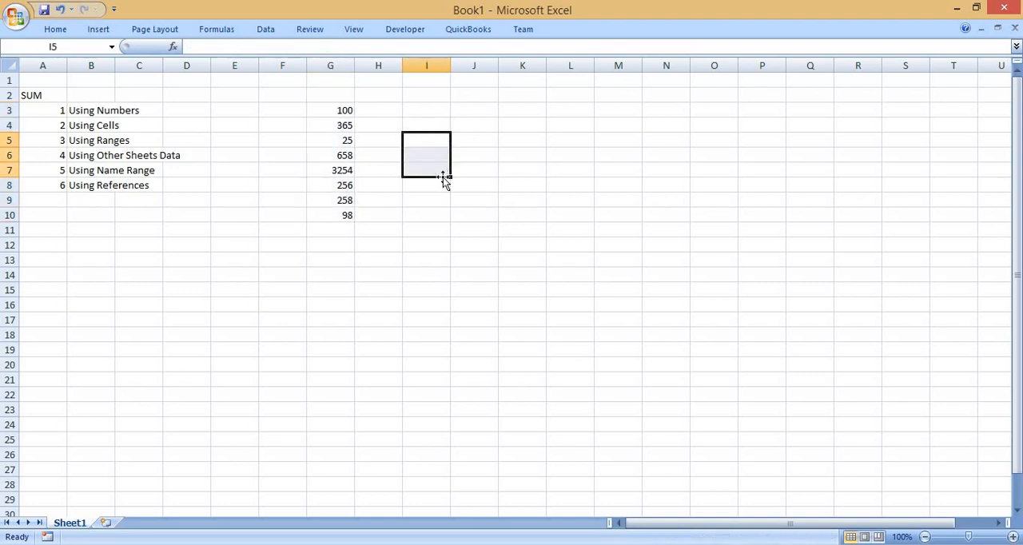
pyautogui.click(427, 107)
pyautogui.write('25')
pyautogui.press('Return')
pyautogui.write('6')
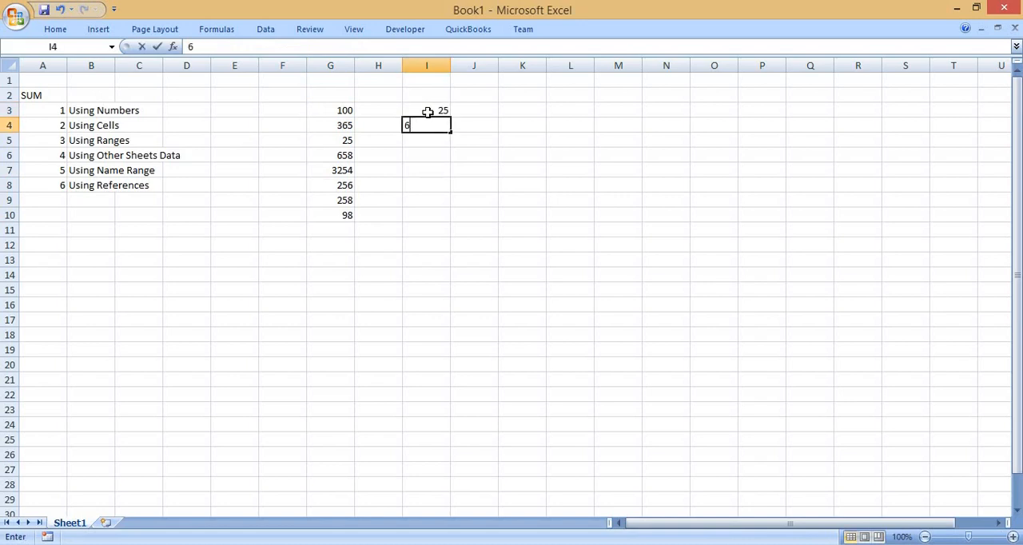
pyautogui.write('5')
pyautogui.press('Return')
pyautogui.write('25')
pyautogui.press('Return')
pyautogui.write('85')
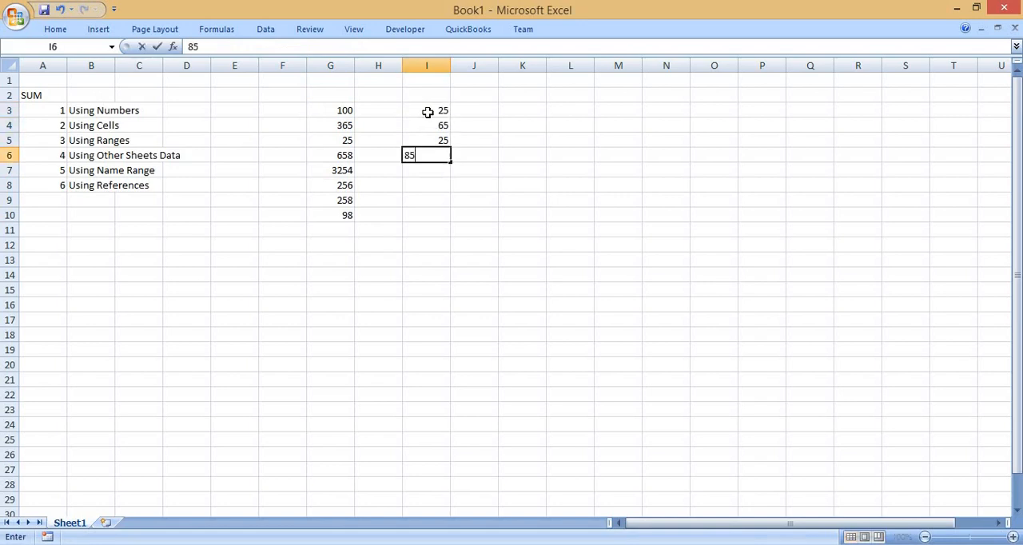
pyautogui.press('Return')
pyautogui.write('985')
pyautogui.press('Return')
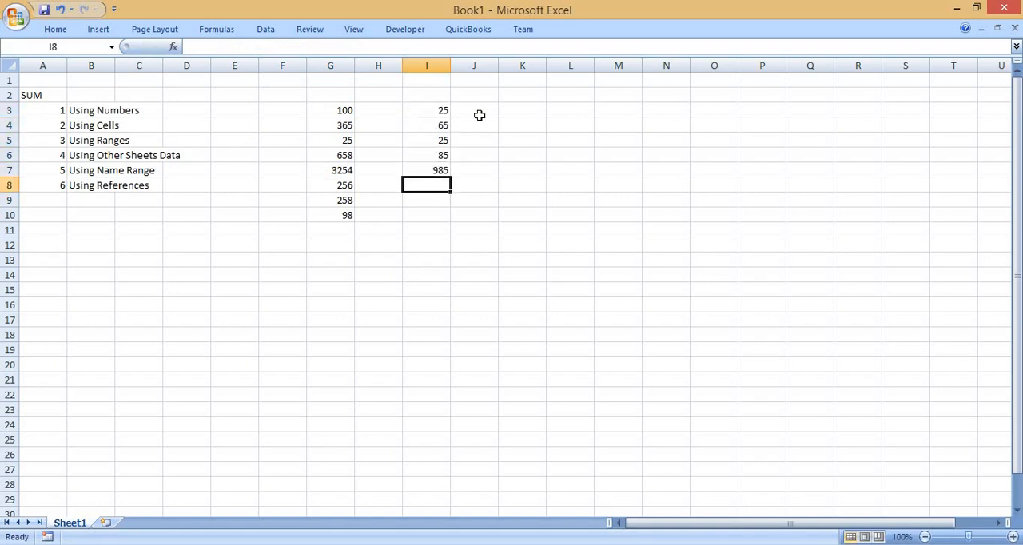
# Fill K3:K7 with the numbers 25, 65, 24, 15 and 128 as another data column.
pyautogui.click(513, 115)
pyautogui.write('25')
pyautogui.press('Return')
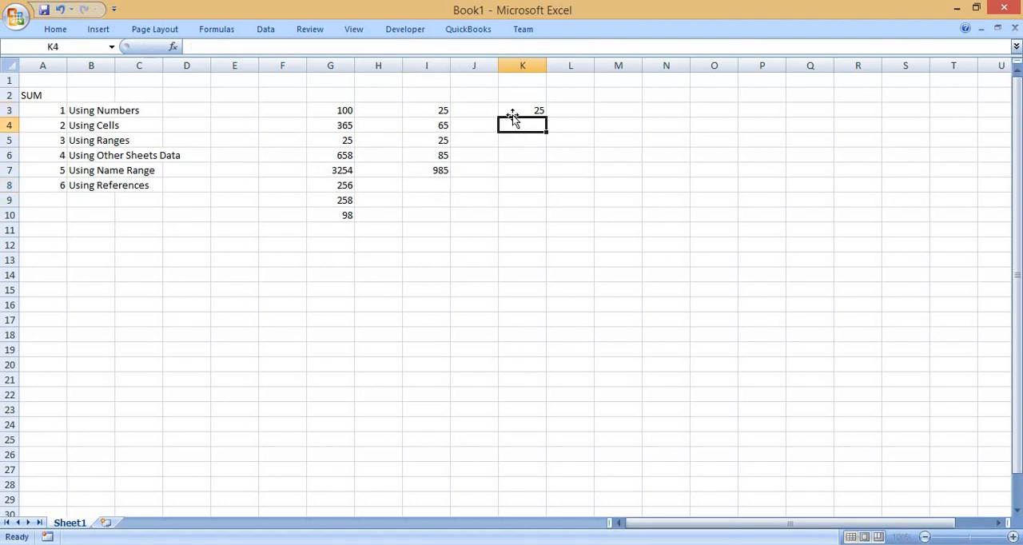
pyautogui.write('65')
pyautogui.press('Return')
pyautogui.write('24')
pyautogui.press('Return')
pyautogui.write('15')
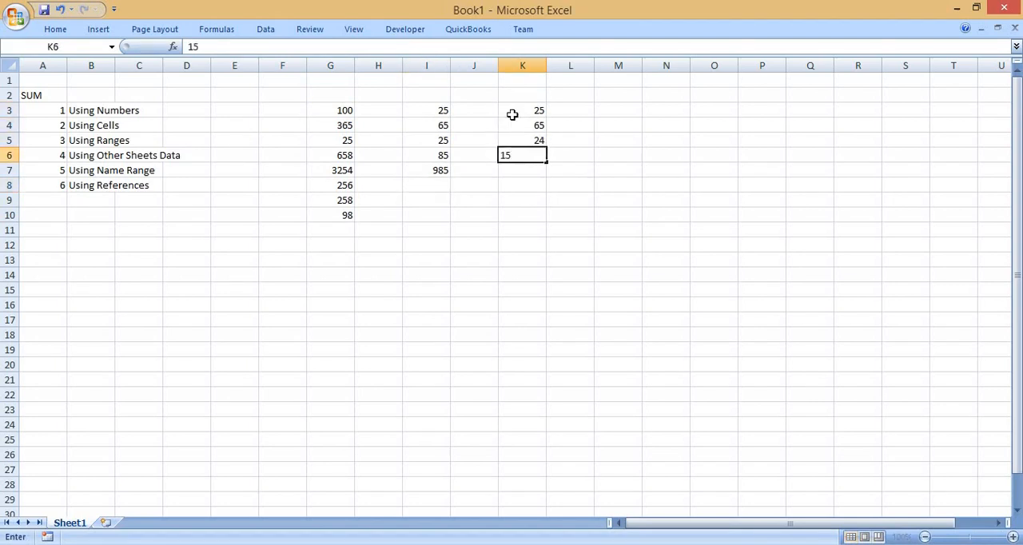
pyautogui.press('Return')
pyautogui.write('128')
pyautogui.press('Return')
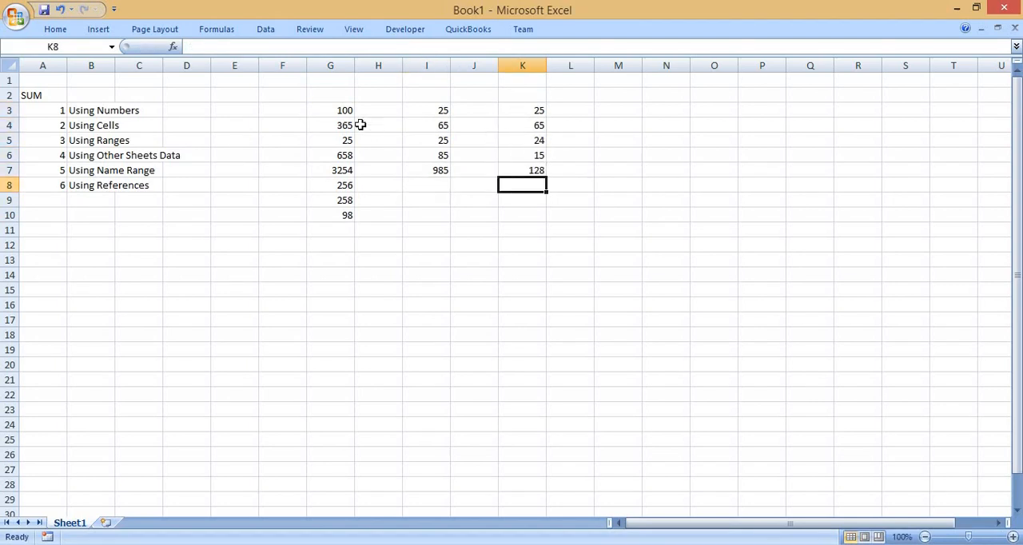
# Enter a SUM formula in H12 that adds the whole block G2:L10 as one range.
pyautogui.moveTo(342, 106); pyautogui.dragTo(531, 205)
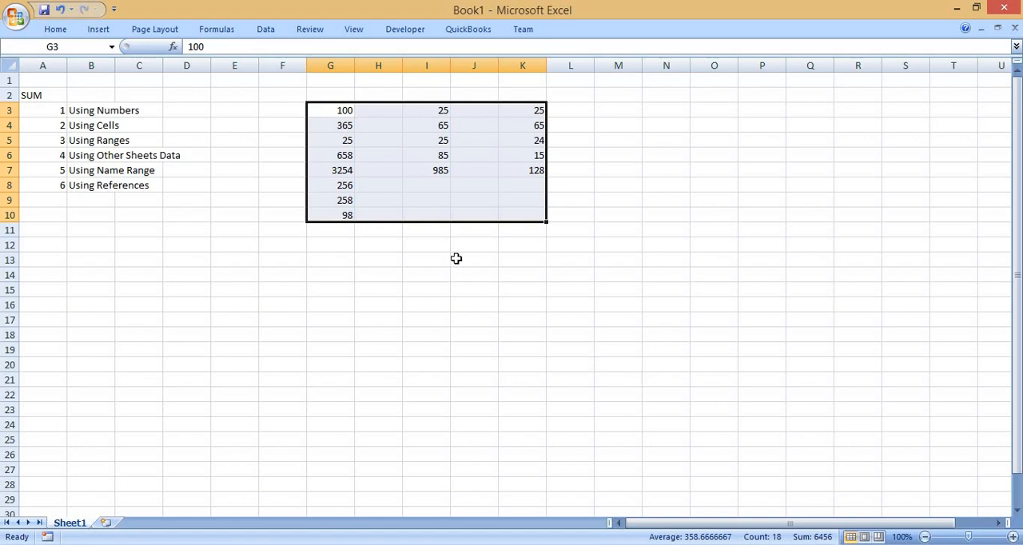
pyautogui.click(377, 250)
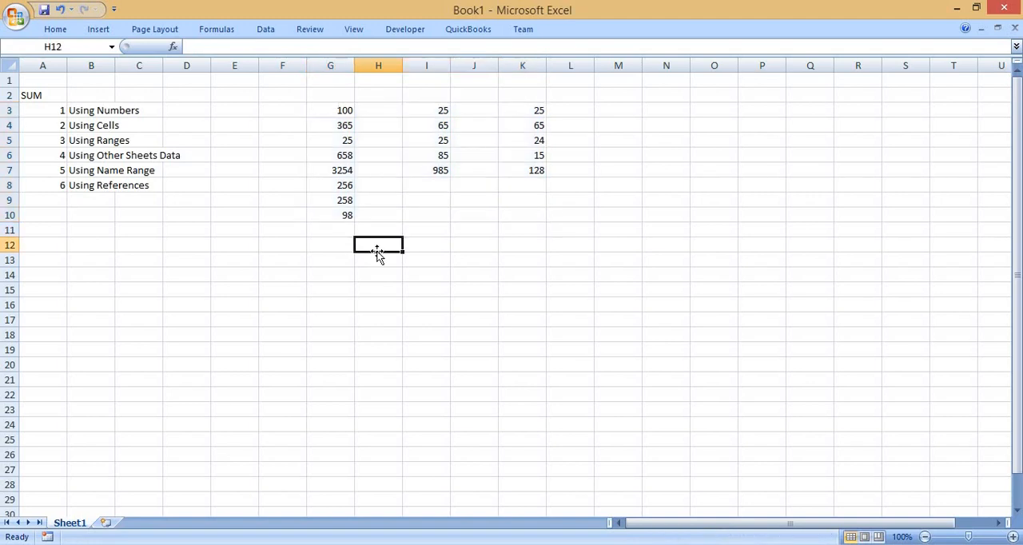
pyautogui.write('=su')
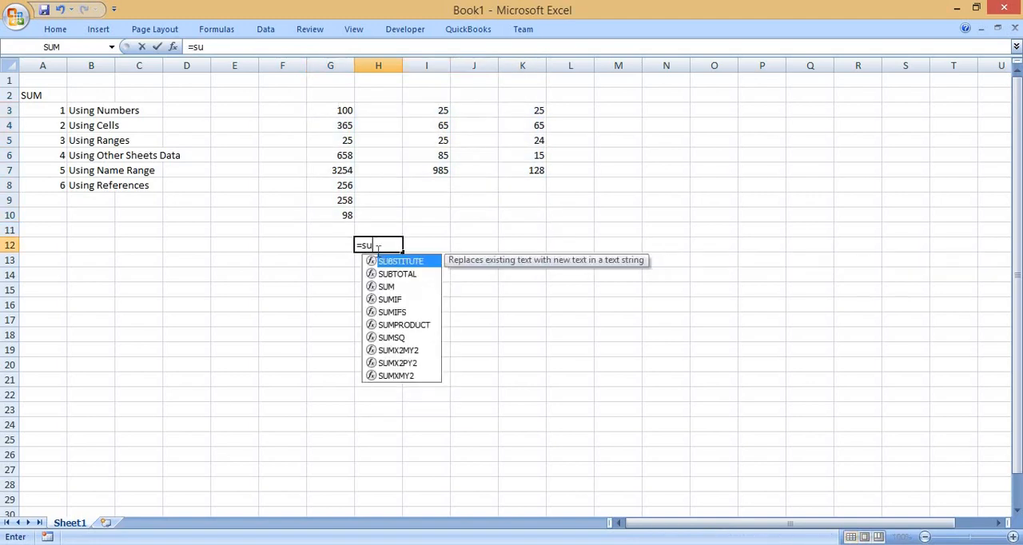
pyautogui.write('m(')
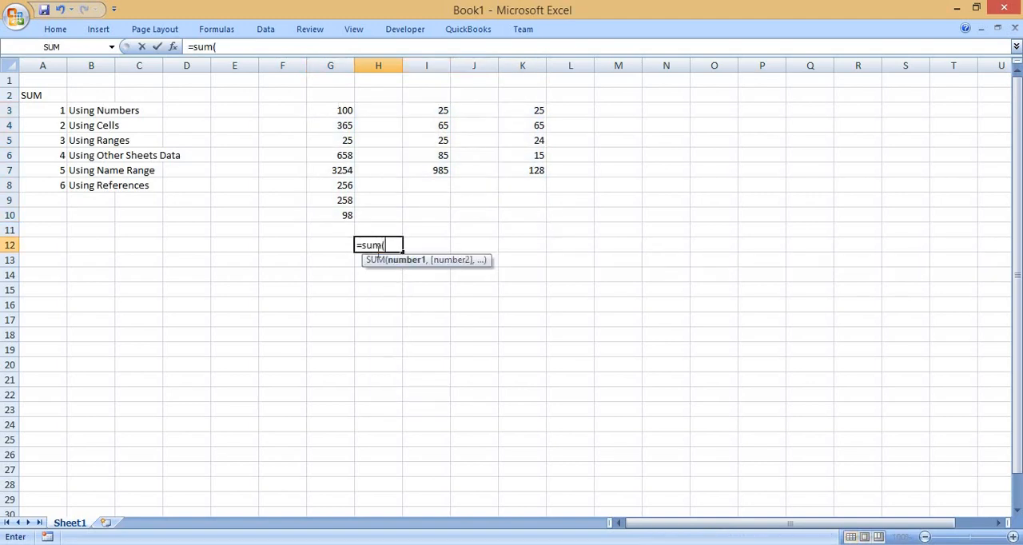
pyautogui.click(326, 95)
pyautogui.moveTo(369, 140); pyautogui.dragTo(562, 227)
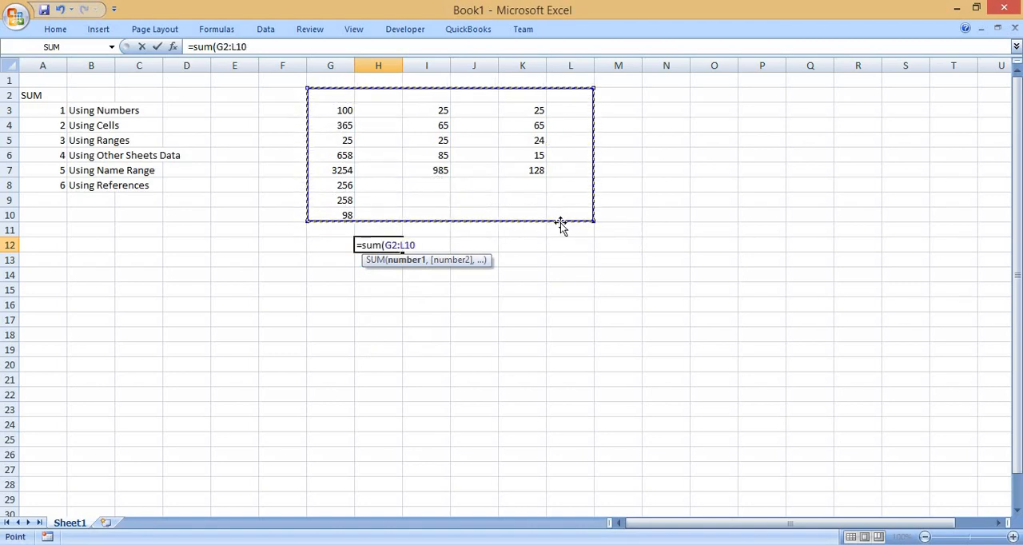
pyautogui.write(')')
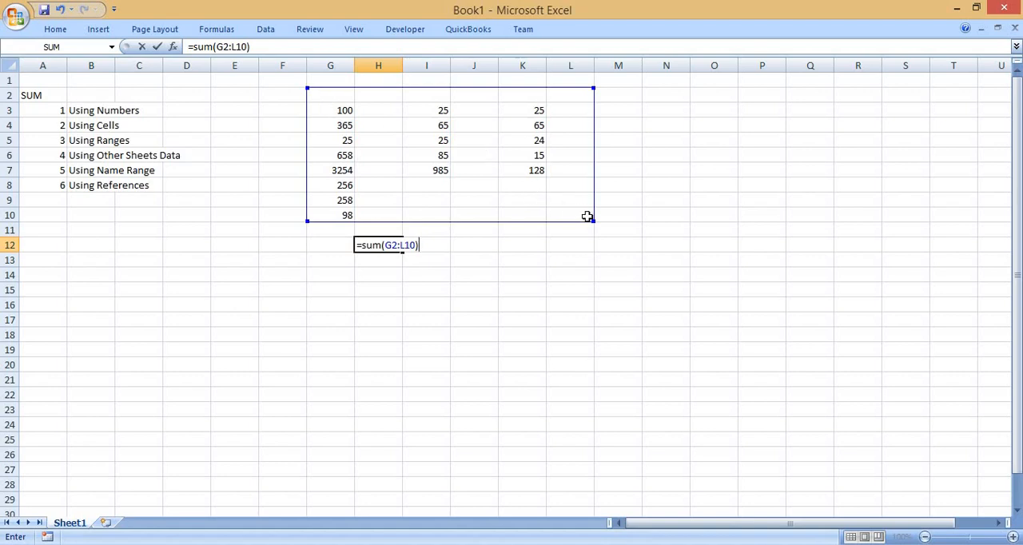
pyautogui.press('Return')
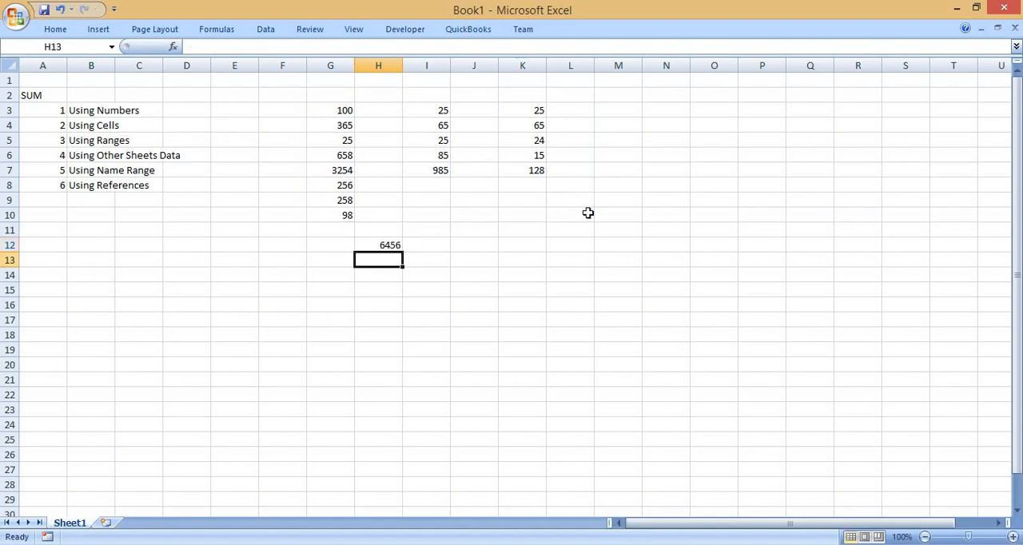
pyautogui.press('Up')
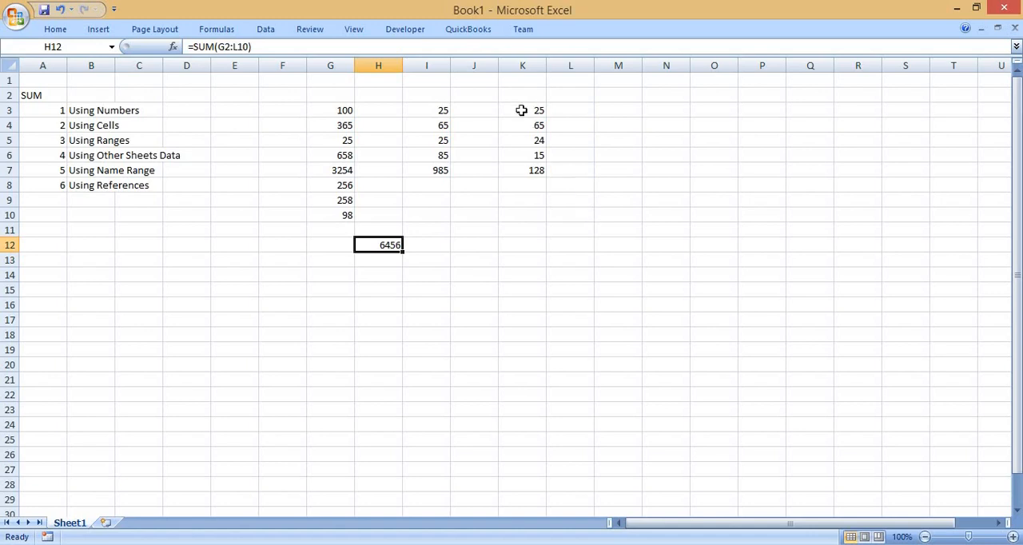
# Start a SUM formula in J12 and try selecting G3:G10 and K3:K7 without a comma between them.
pyautogui.moveTo(338, 110); pyautogui.dragTo(337, 216)
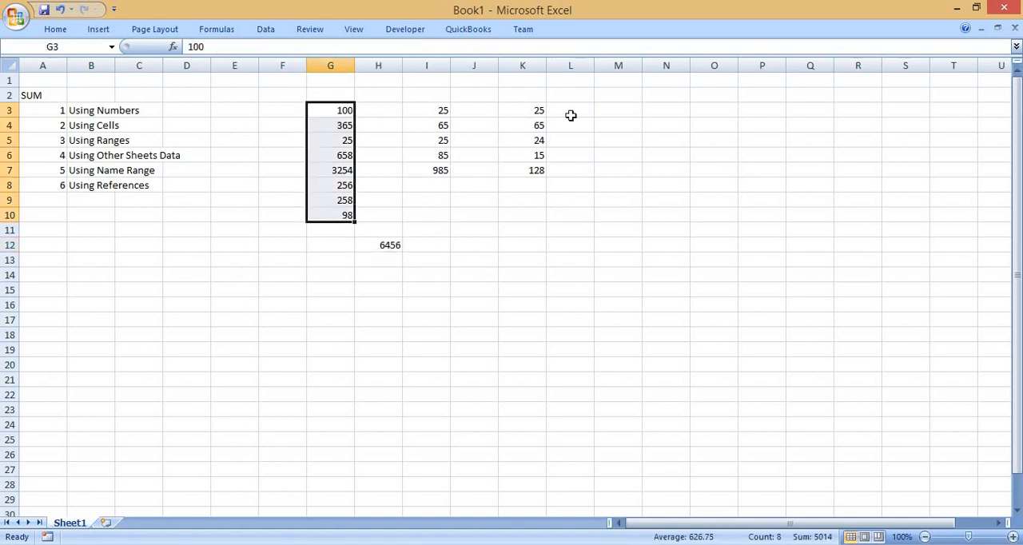
pyautogui.moveTo(534, 94); pyautogui.dragTo(536, 181)
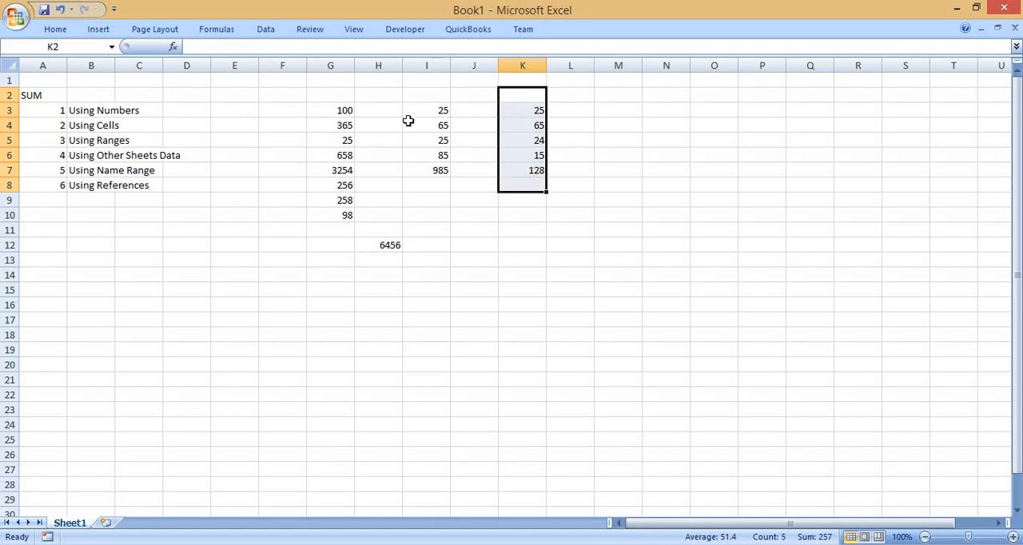
pyautogui.moveTo(426, 110); pyautogui.dragTo(430, 177)
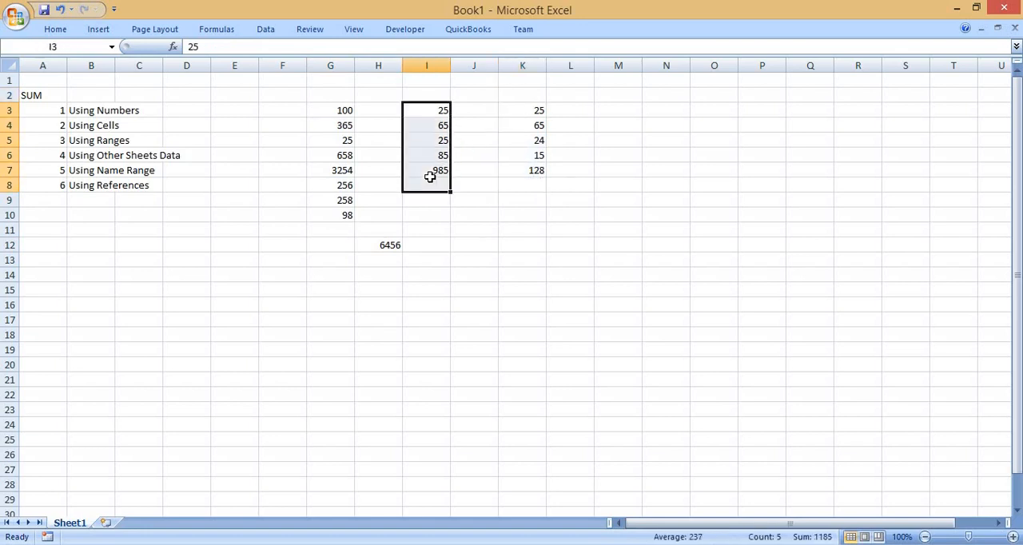
pyautogui.click(472, 250)
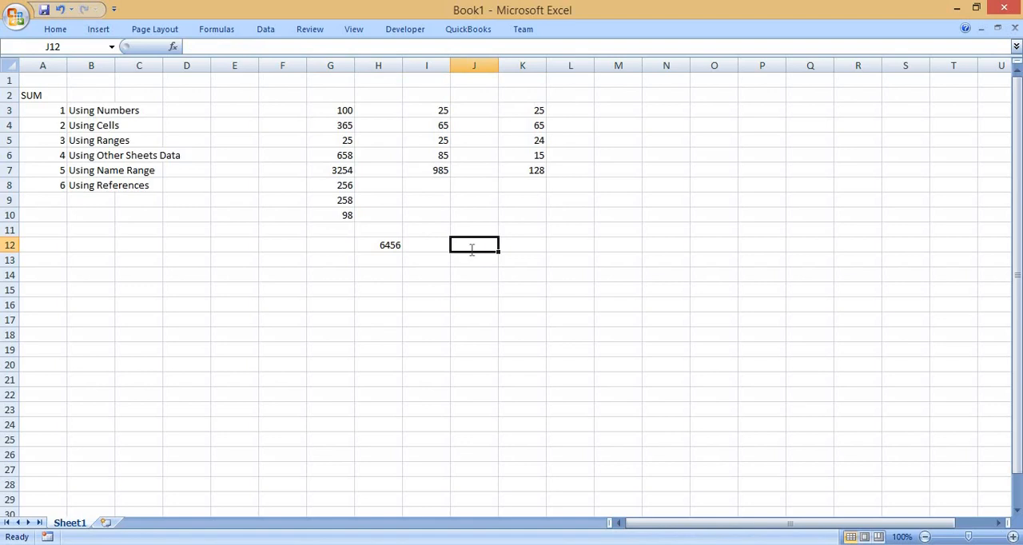
pyautogui.write('=sum')
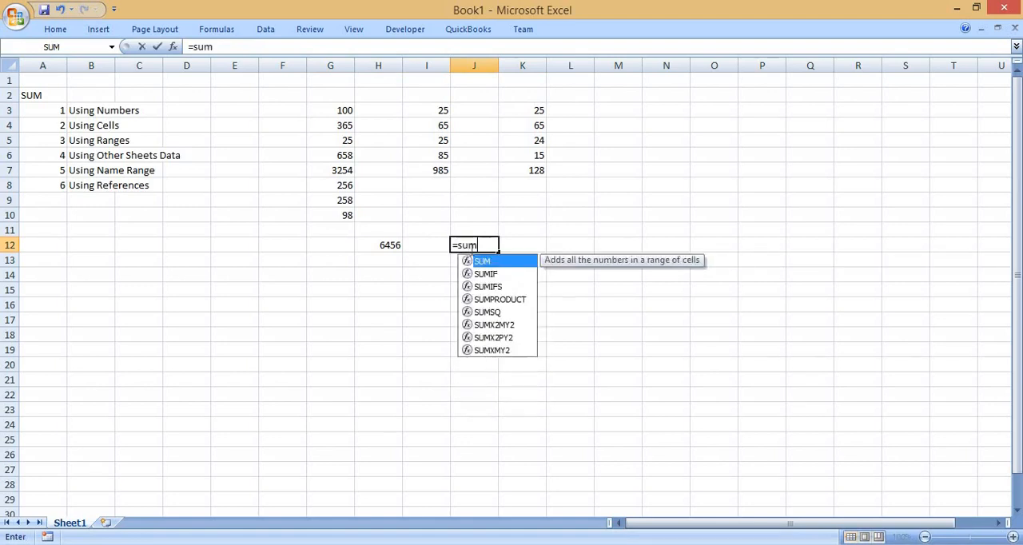
pyautogui.write('(')
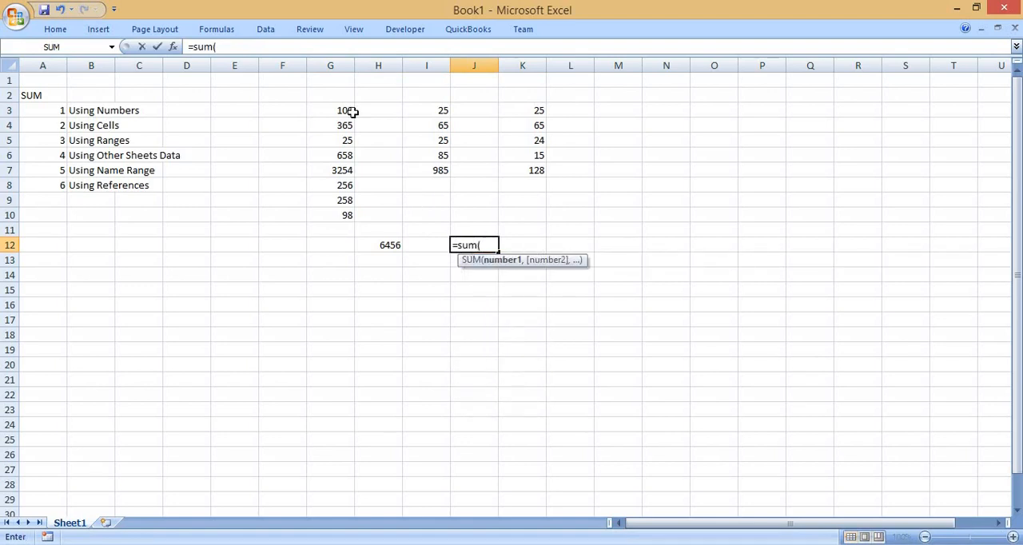
pyautogui.moveTo(347, 112); pyautogui.dragTo(347, 215)
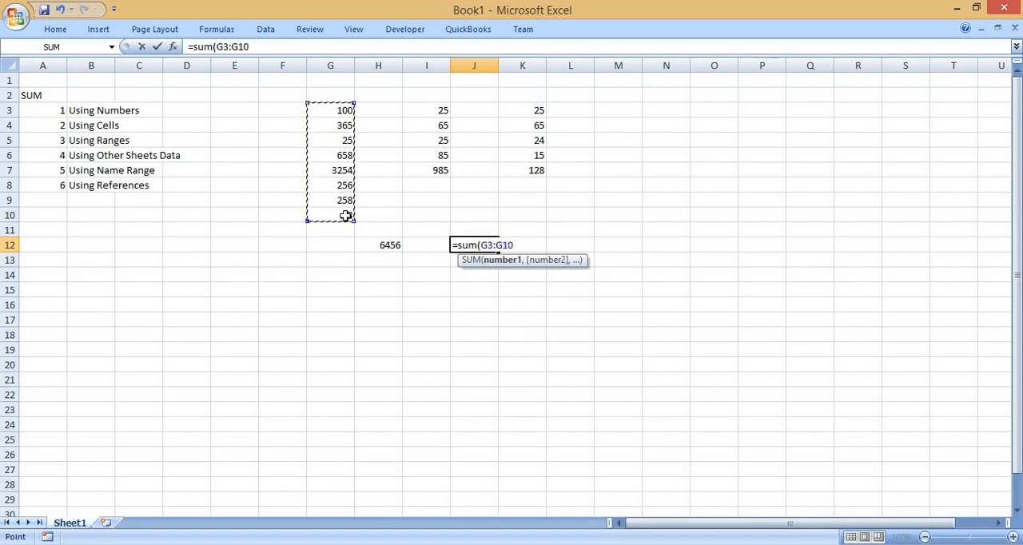
pyautogui.moveTo(532, 109); pyautogui.dragTo(537, 180)
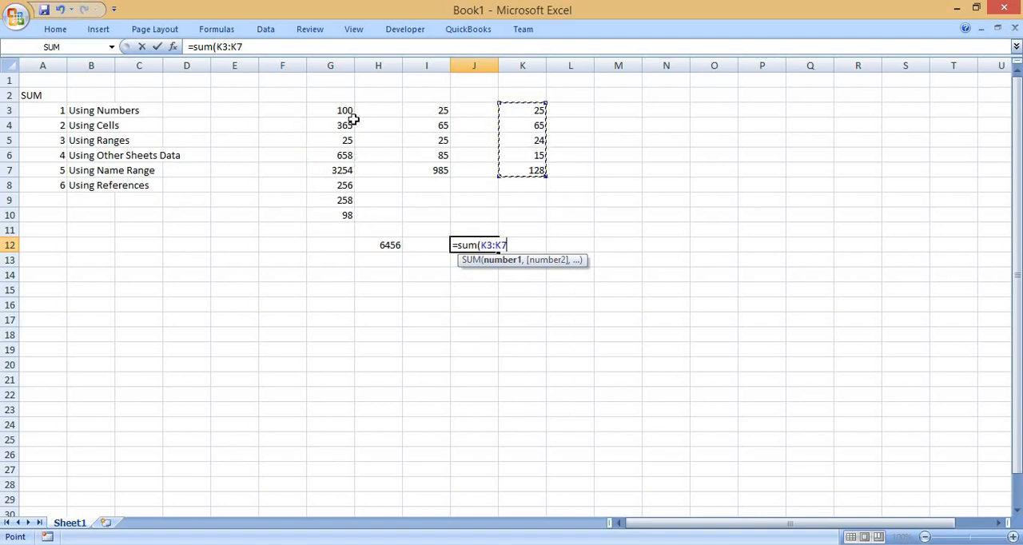
pyautogui.click(337, 94)
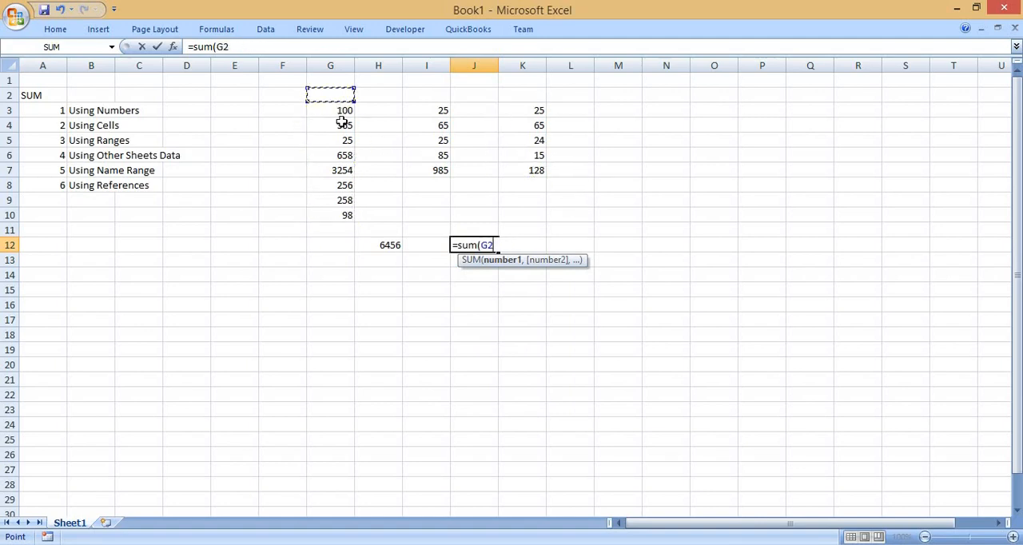
# Complete the SUM formula in J12 with the comma-separated ranges G3:G10 and K3:K7, leaving out column I.
pyautogui.moveTo(340, 112); pyautogui.dragTo(354, 221)
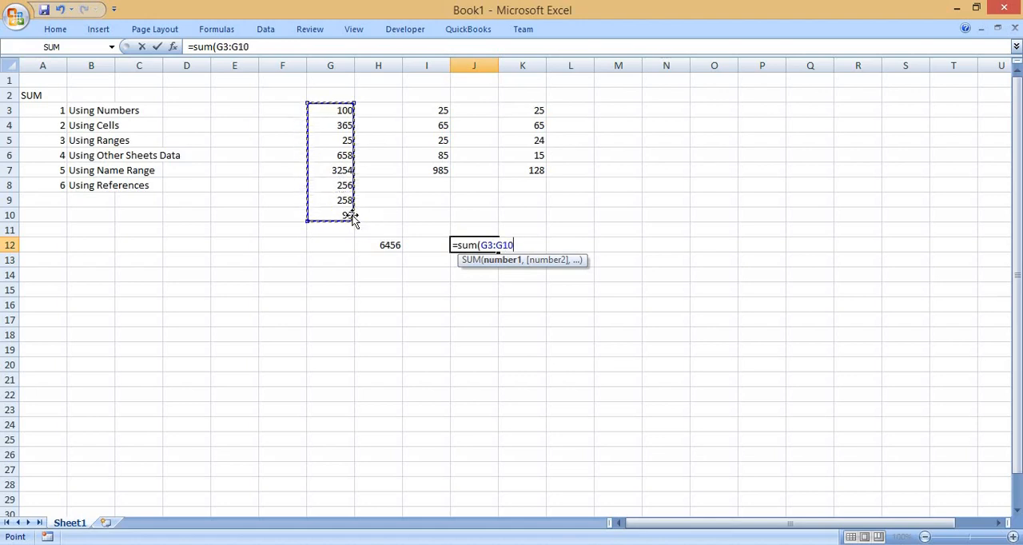
pyautogui.write(',')
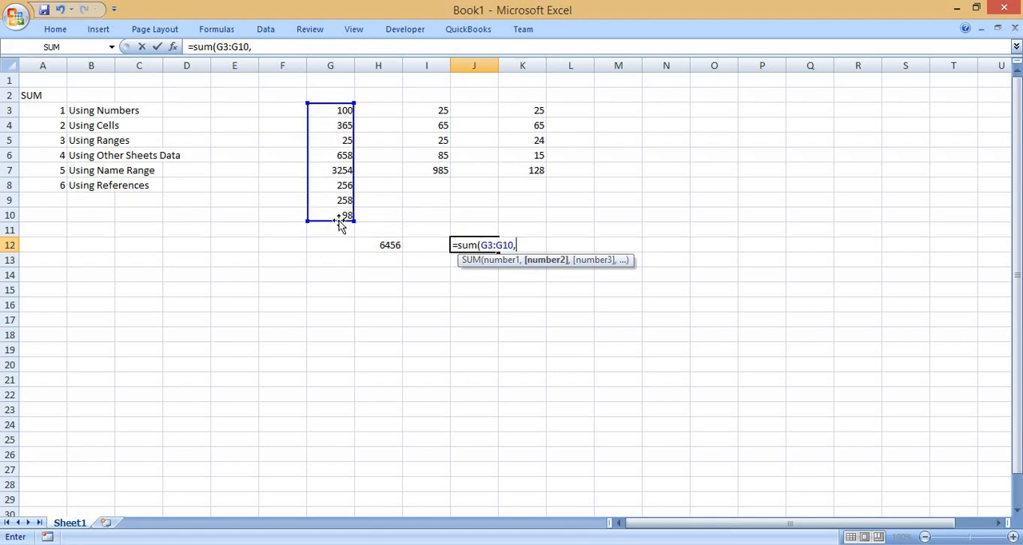
pyautogui.moveTo(535, 112); pyautogui.dragTo(543, 182)
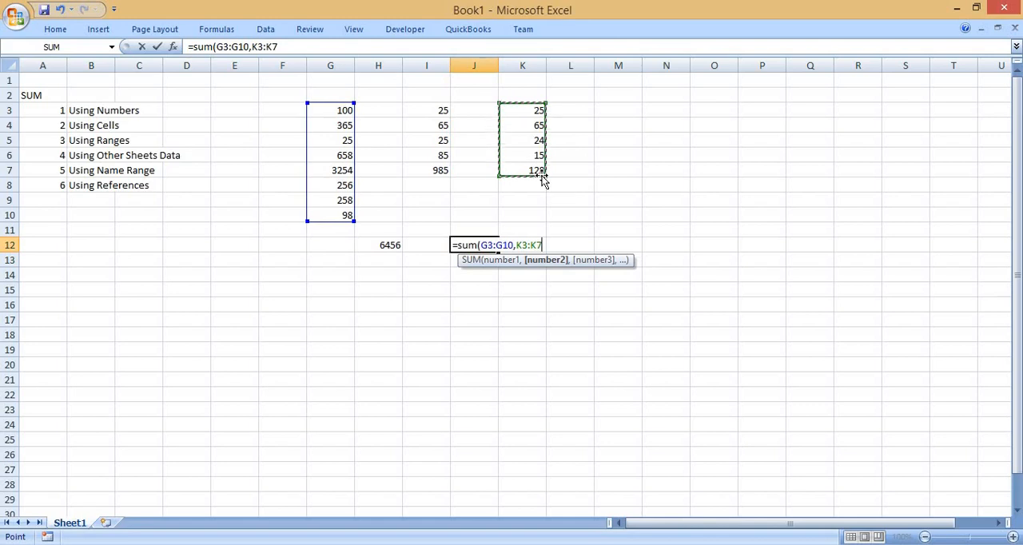
pyautogui.write(')')
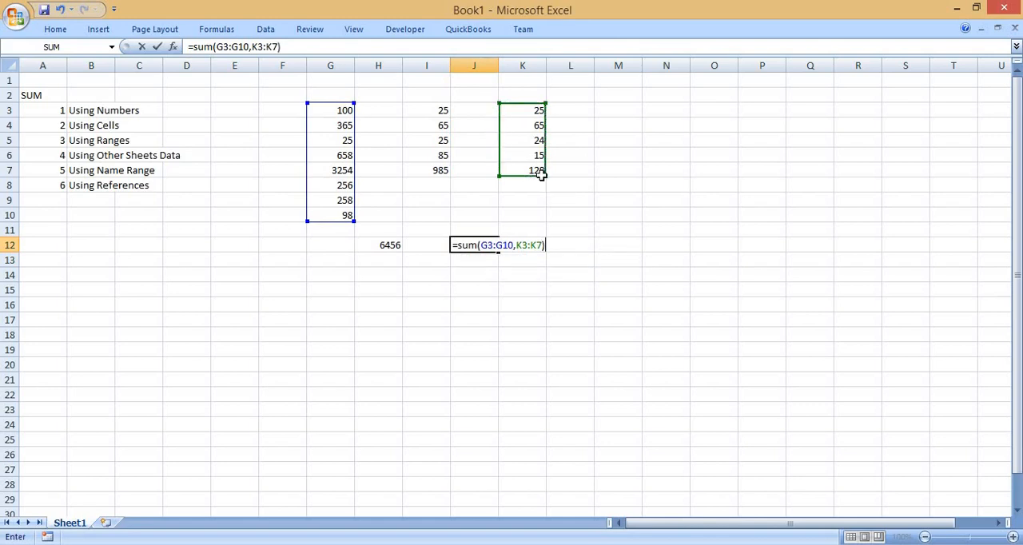
pyautogui.press('Return')
pyautogui.press('Up')
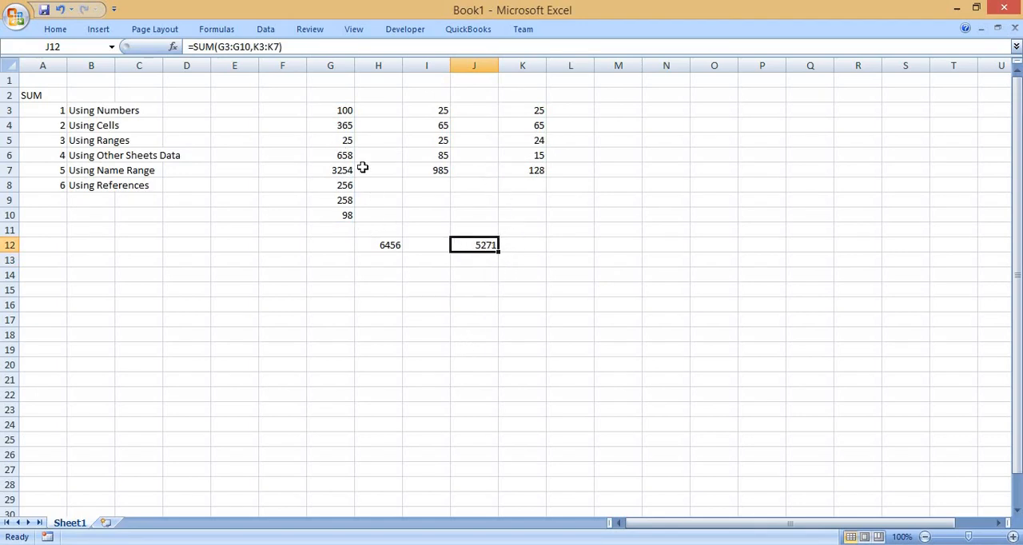
# Enter a SUM formula in M11 that adds the three separate ranges G3:G10, K3:K7 and I3:I4.
pyautogui.moveTo(342, 112); pyautogui.dragTo(335, 219)
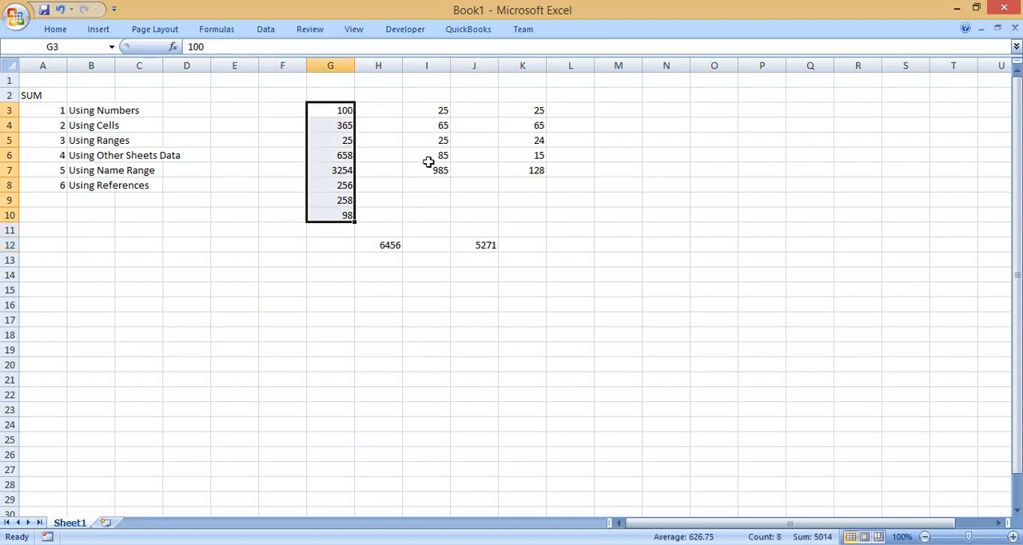
pyautogui.moveTo(526, 114); pyautogui.dragTo(530, 166)
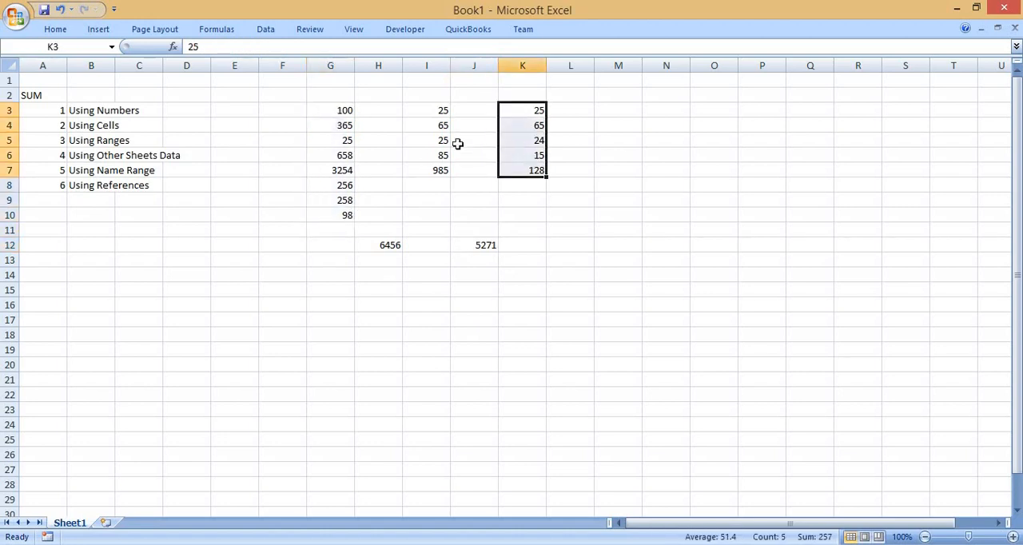
pyautogui.click(436, 111)
pyautogui.moveTo(439, 126); pyautogui.dragTo(439, 127)
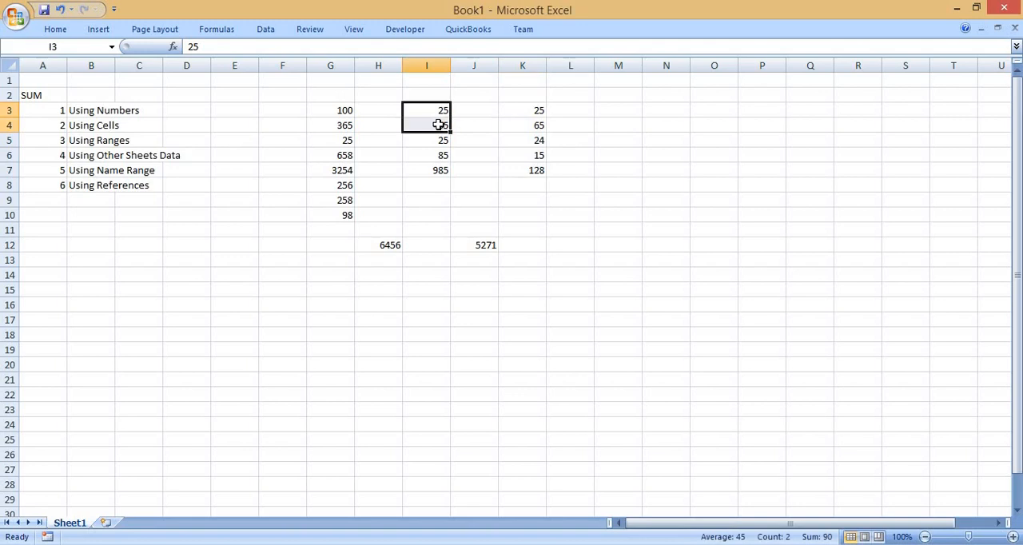
pyautogui.click(622, 229)
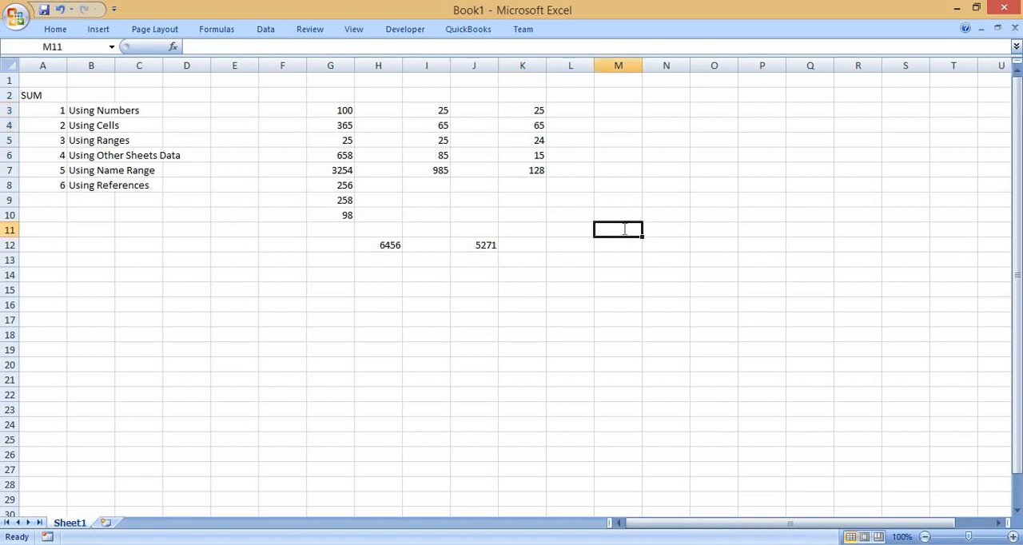
pyautogui.write('=sum(')
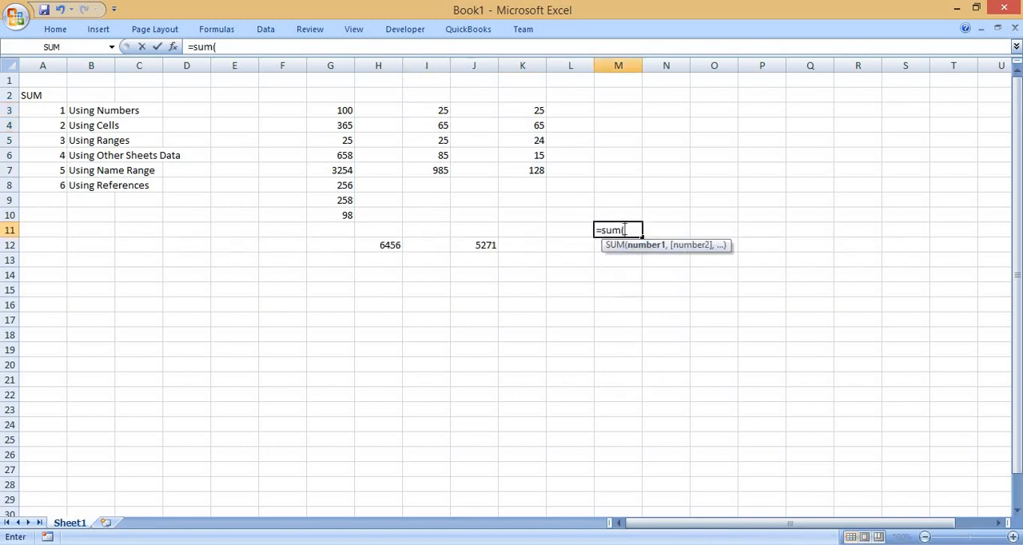
pyautogui.moveTo(338, 110); pyautogui.dragTo(344, 213)
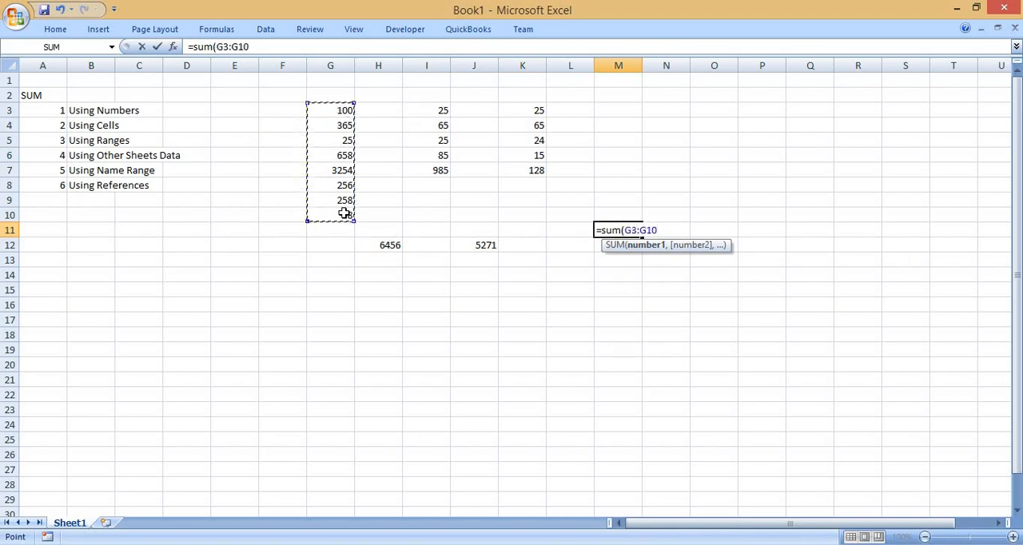
pyautogui.write(',')
pyautogui.moveTo(535, 111); pyautogui.dragTo(535, 167)
pyautogui.write(',')
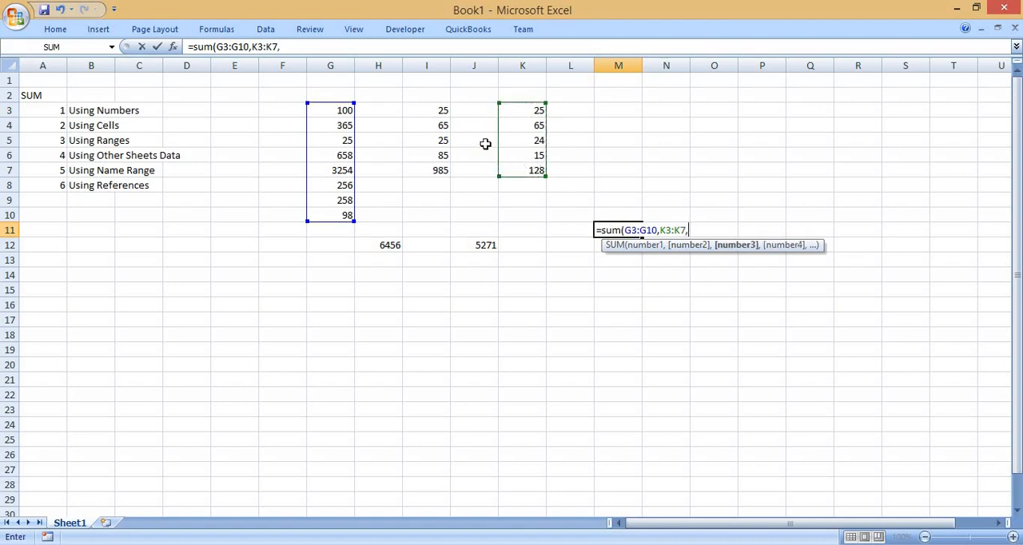
pyautogui.moveTo(441, 109); pyautogui.dragTo(449, 125)
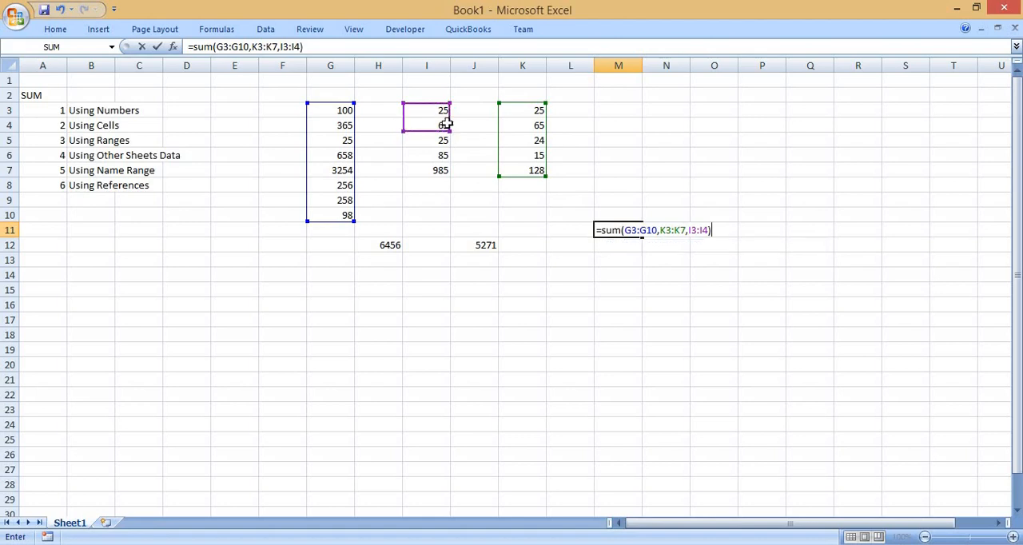
pyautogui.press('Return')
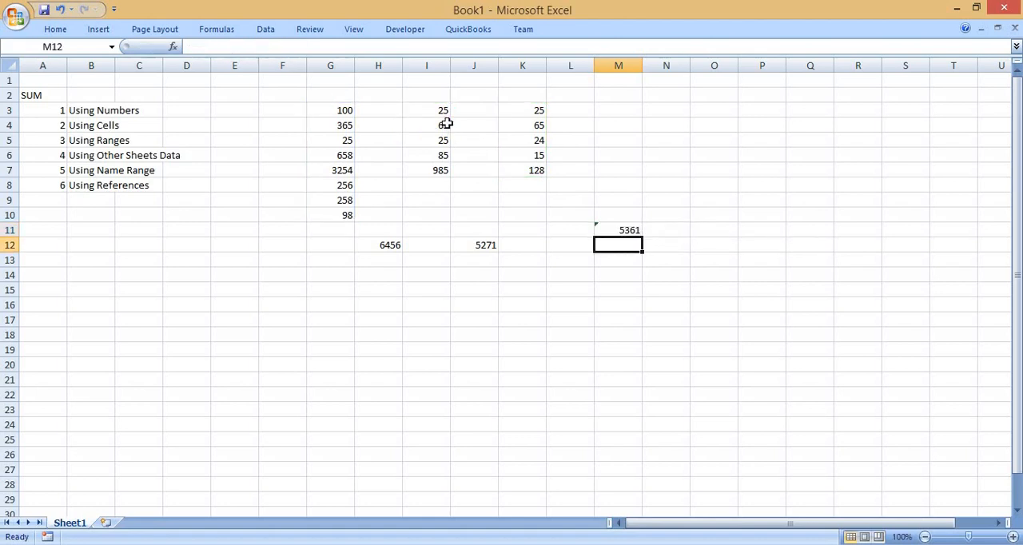
# Extend the SUM formula in M11 with the plain number 100 as a fourth argument.
pyautogui.press('Up')
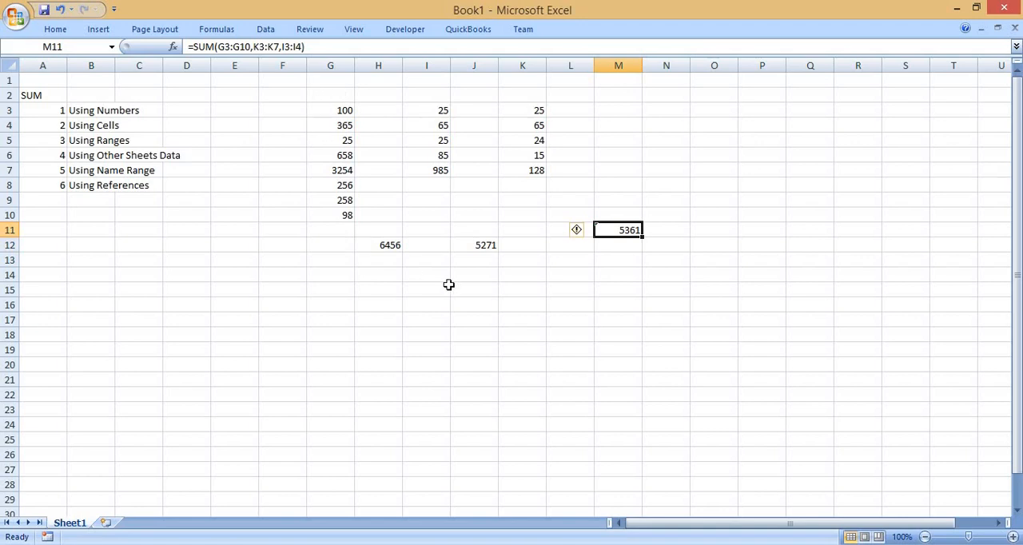
pyautogui.press('F2')
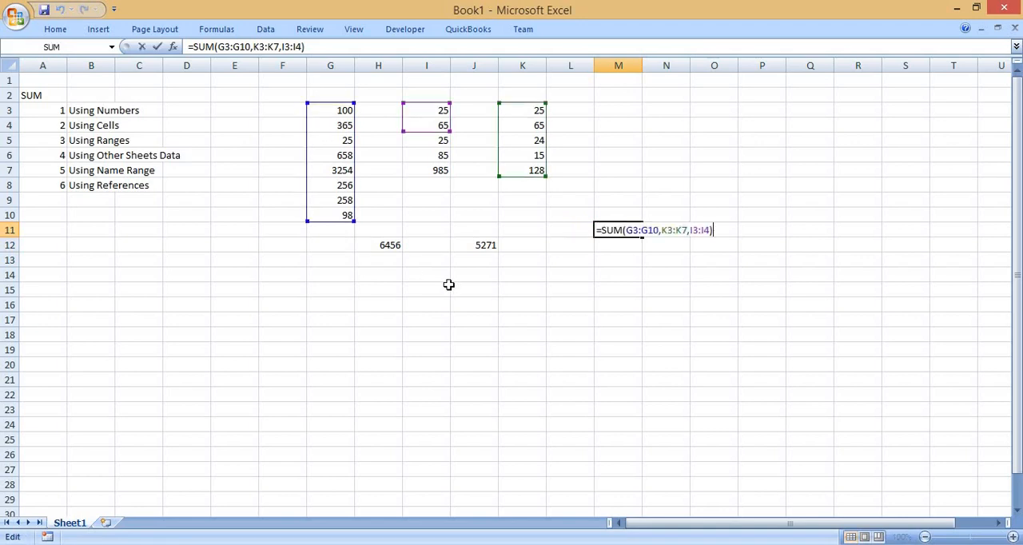
pyautogui.press('Left')
pyautogui.write(',')
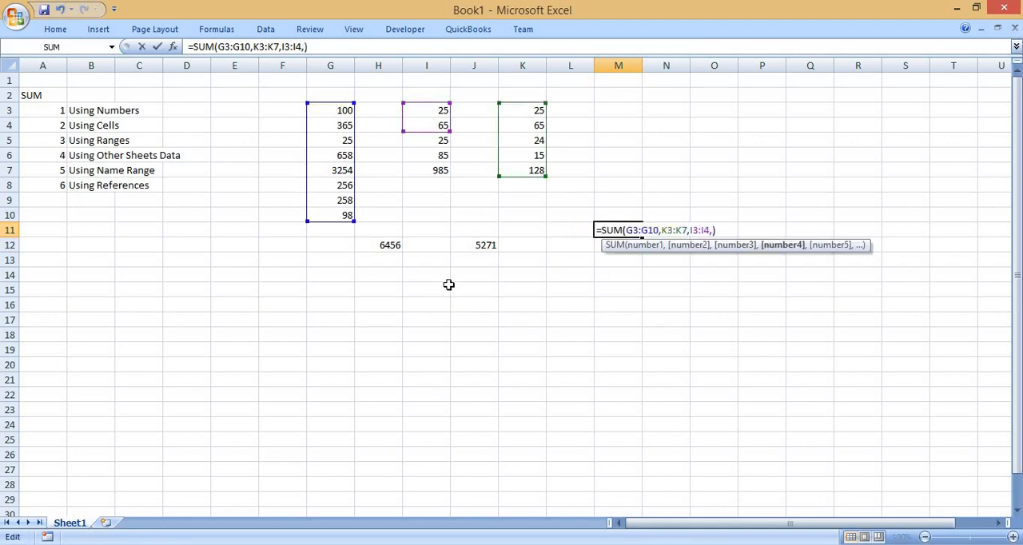
pyautogui.write('100')
pyautogui.press('Return')
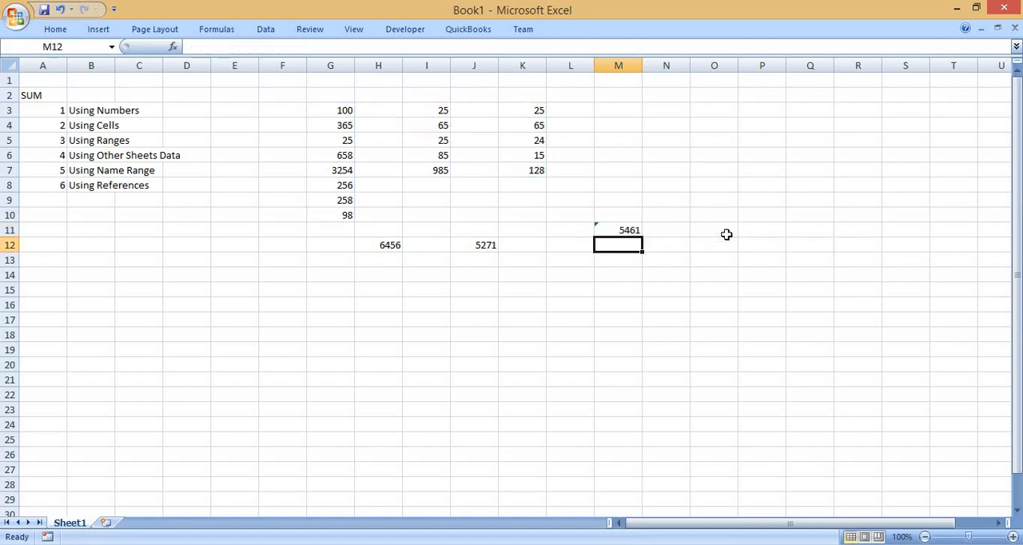
# Add two blank worksheets to the workbook for the Using Other Sheets Data example.
pyautogui.press('Up')
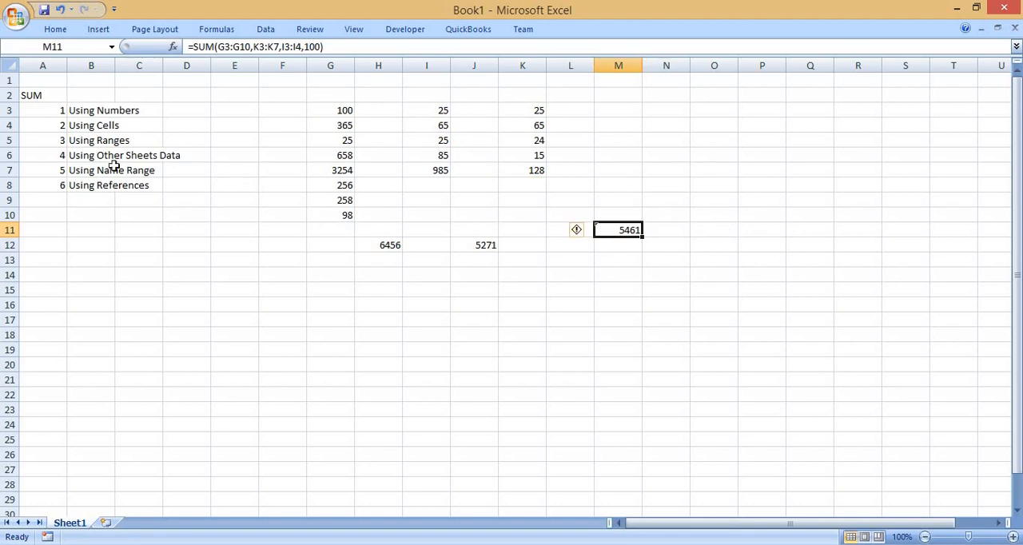
pyautogui.click(77, 153)
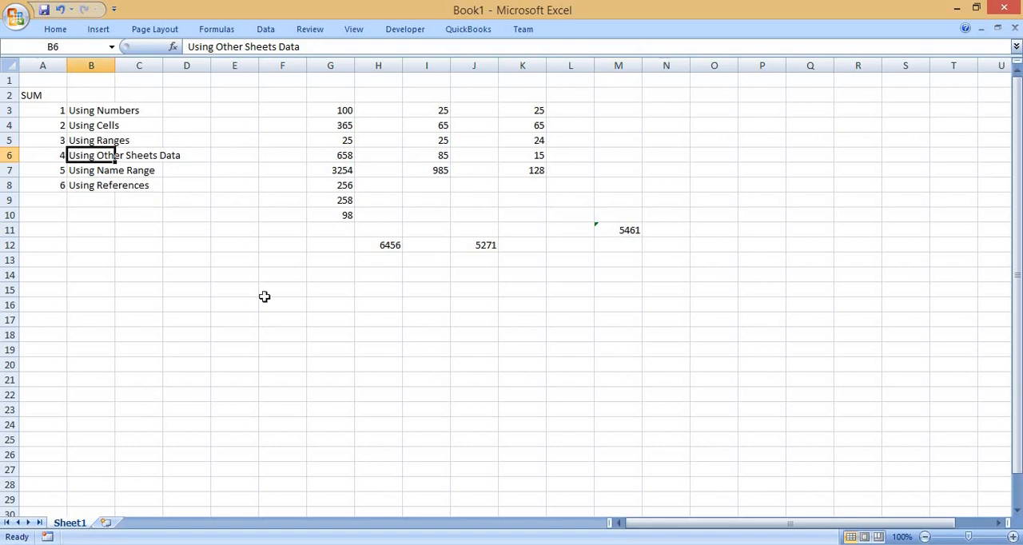
pyautogui.click(107, 523)
pyautogui.click(150, 524)
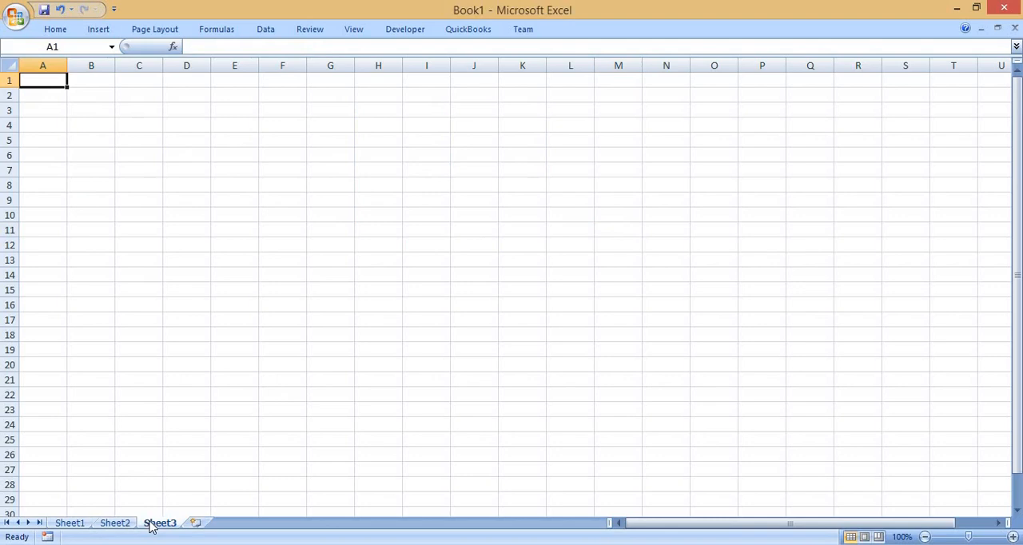
# Enter the numbers 25, 35, 25, 28 and 65 in cells B3 to B7 of Sheet3.
pyautogui.click(99, 112)
pyautogui.write('25')
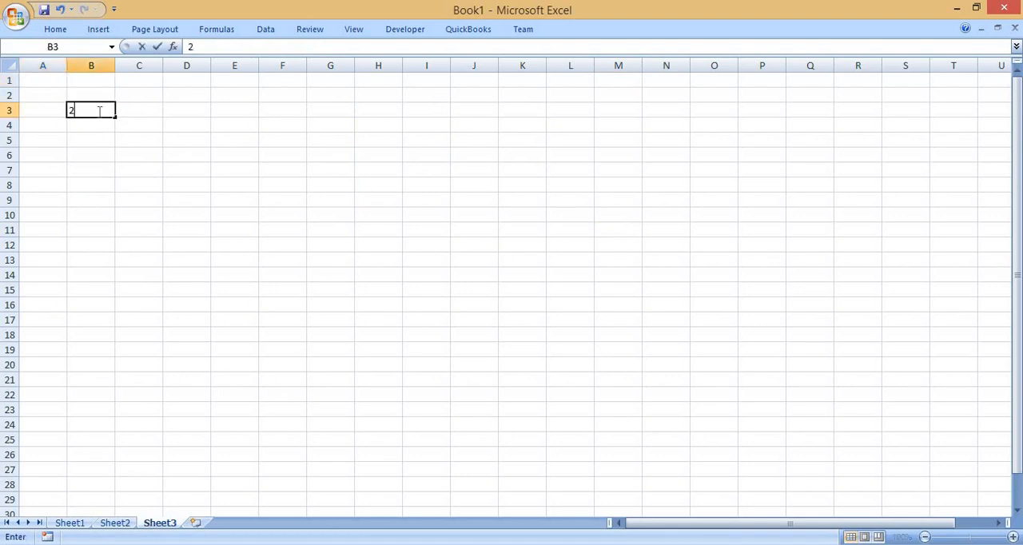
pyautogui.press('Return')
pyautogui.write('35')
pyautogui.press('Return')
pyautogui.write('25')
pyautogui.press('Return')
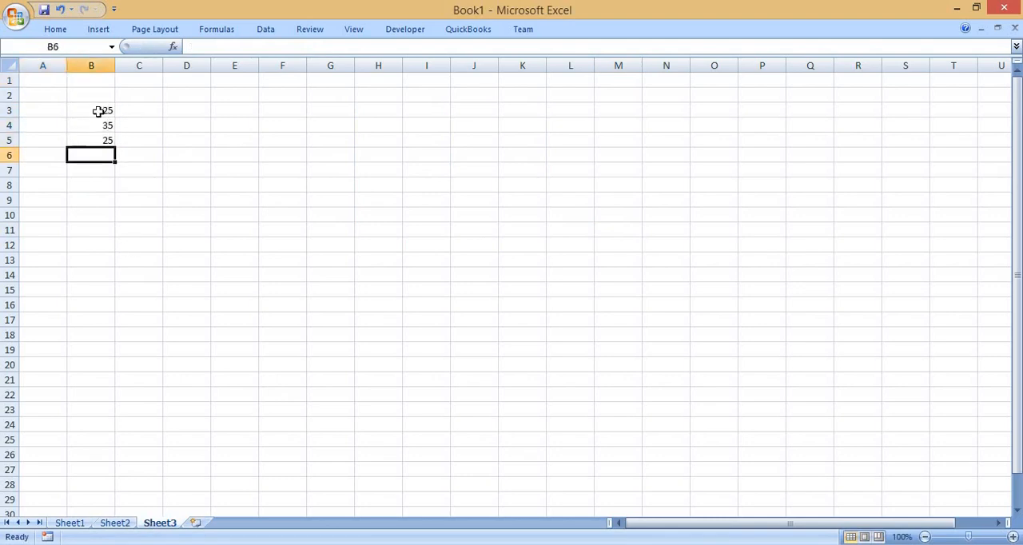
pyautogui.write('28')
pyautogui.press('Return')
pyautogui.write('65')
pyautogui.press('Return')
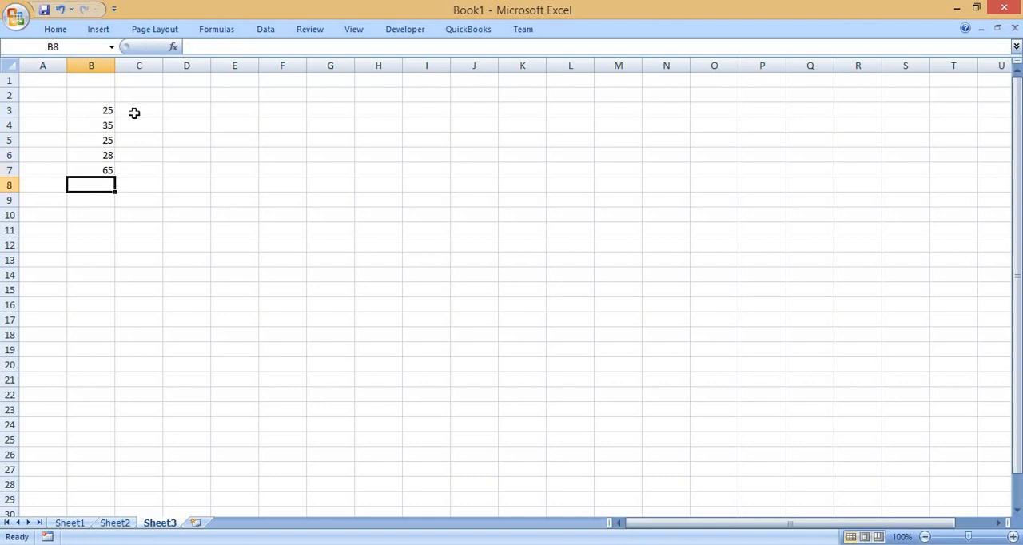
# Enter the numbers 65, 25, 85 and 98 in cells D3 to D6 of Sheet3.
pyautogui.click(179, 111)
pyautogui.write('65')
pyautogui.press('Return')
pyautogui.write('25')
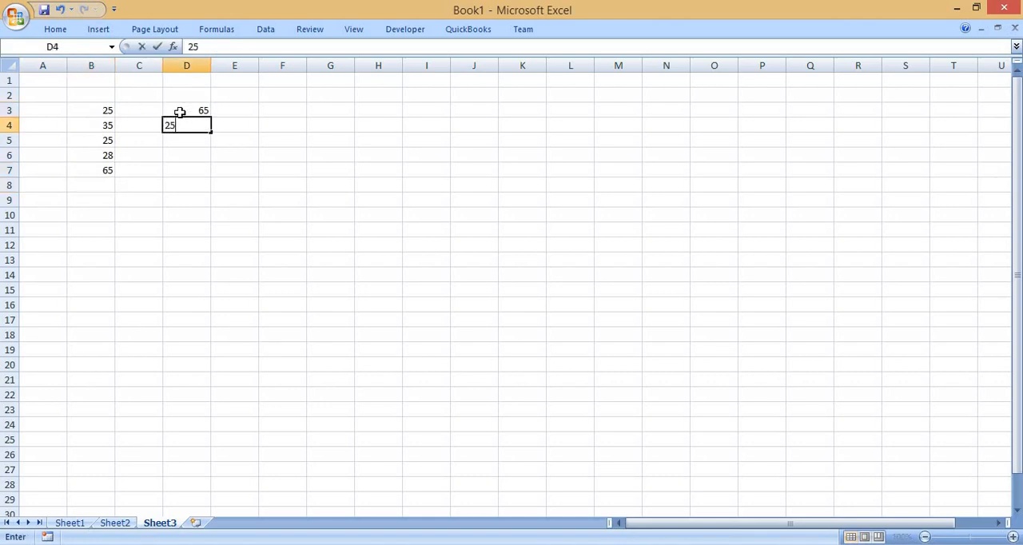
pyautogui.press('Return')
pyautogui.write('85')
pyautogui.press('Return')
pyautogui.write('98')
pyautogui.press('Return')
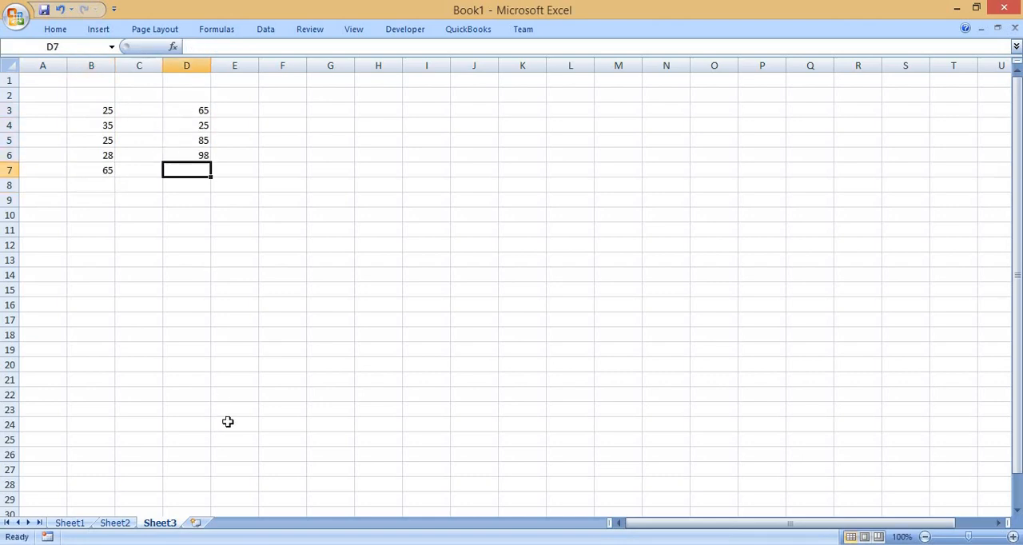
# Enter the numbers 658, 59, 25, 45, 35 and 25 in cells B2 to B7 of Sheet2.
pyautogui.click(117, 523)
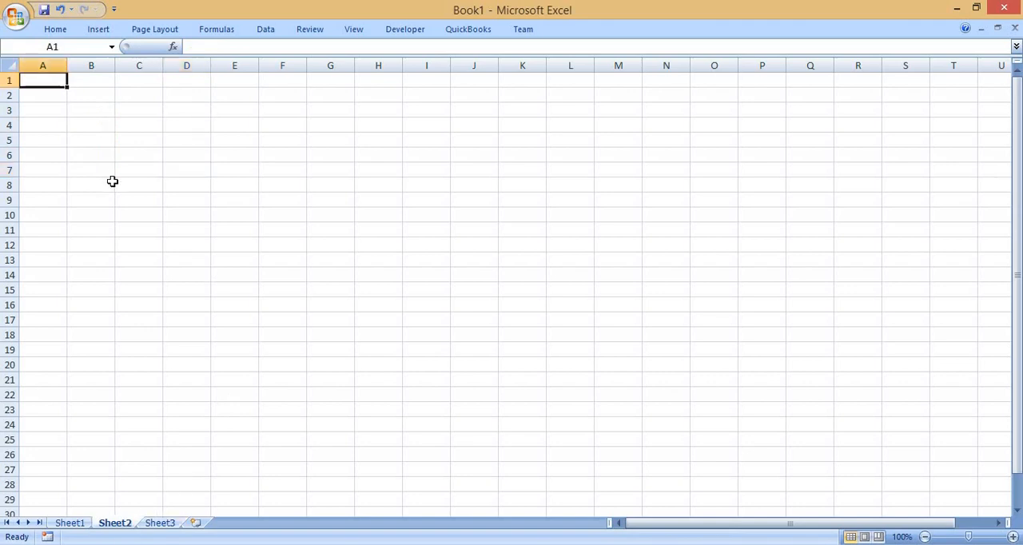
pyautogui.click(91, 96)
pyautogui.write('658')
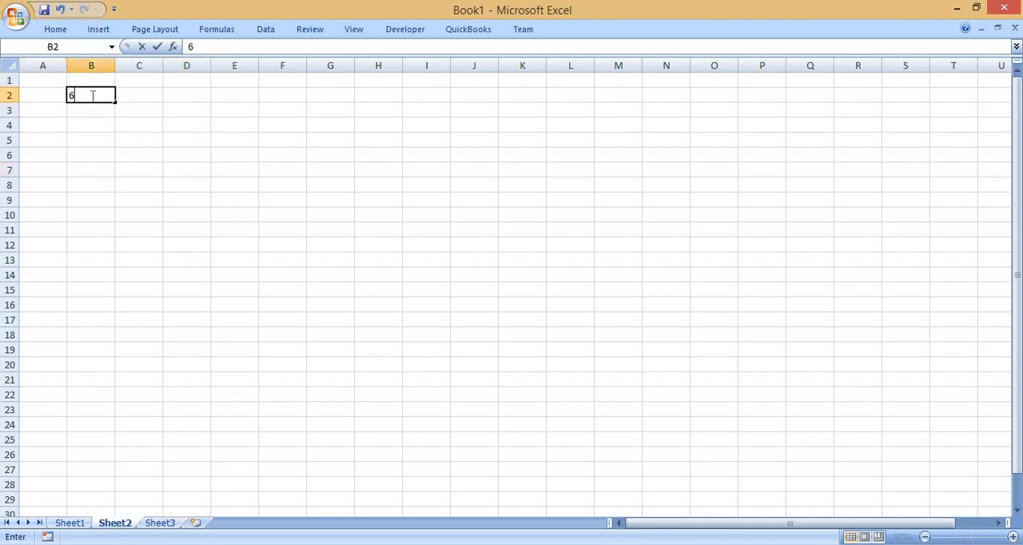
pyautogui.press('Return')
pyautogui.write('59')
pyautogui.press('Return')
pyautogui.write('25')
pyautogui.press('Return')
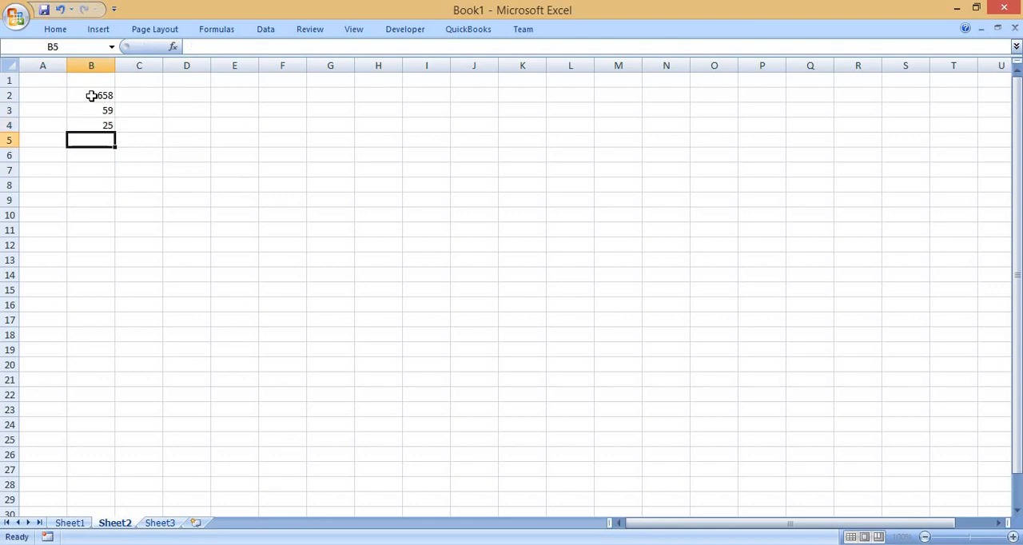
pyautogui.write('45')
pyautogui.press('Return')
pyautogui.write('35')
pyautogui.press('Return')
pyautogui.write('25')
pyautogui.press('Return')
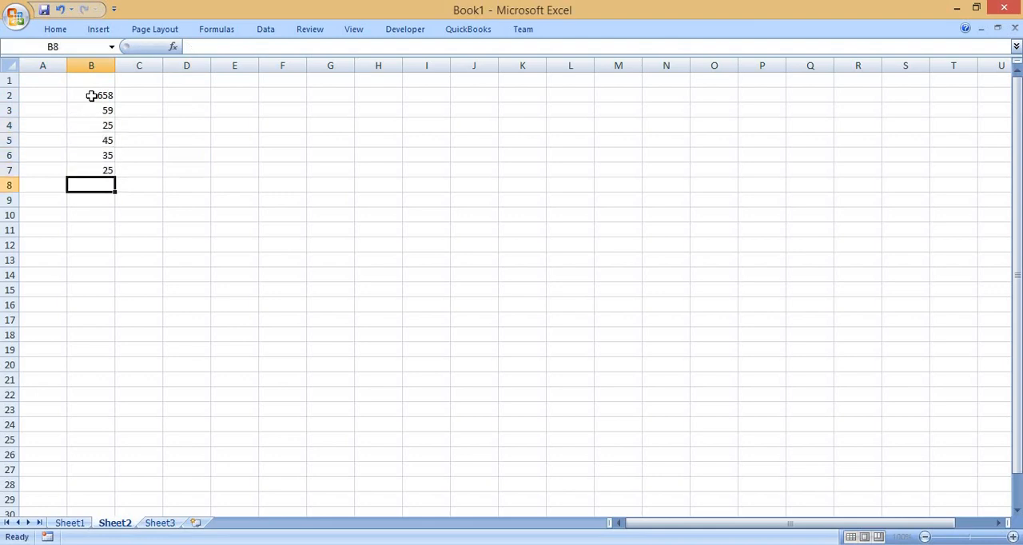
pyautogui.click(80, 529)
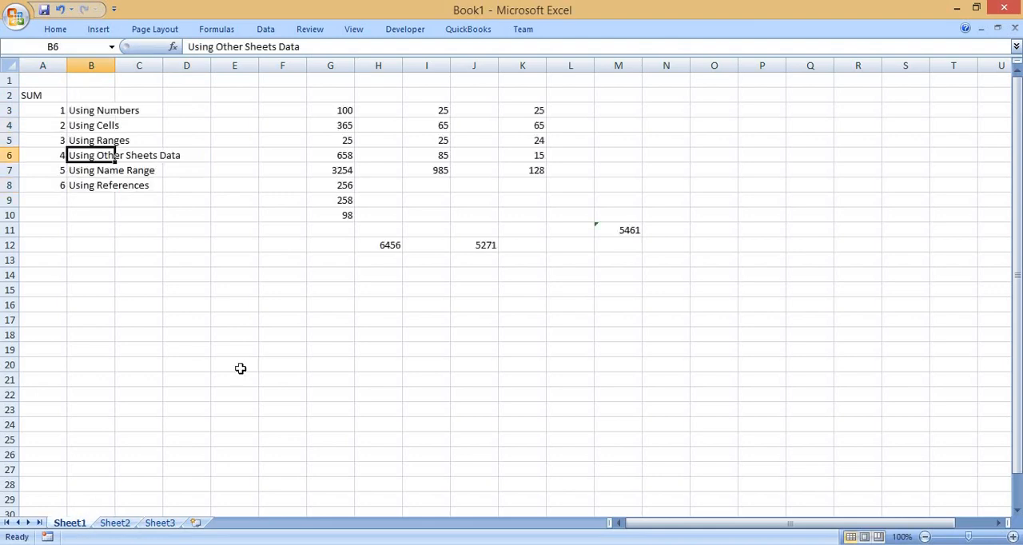
pyautogui.click(312, 333)
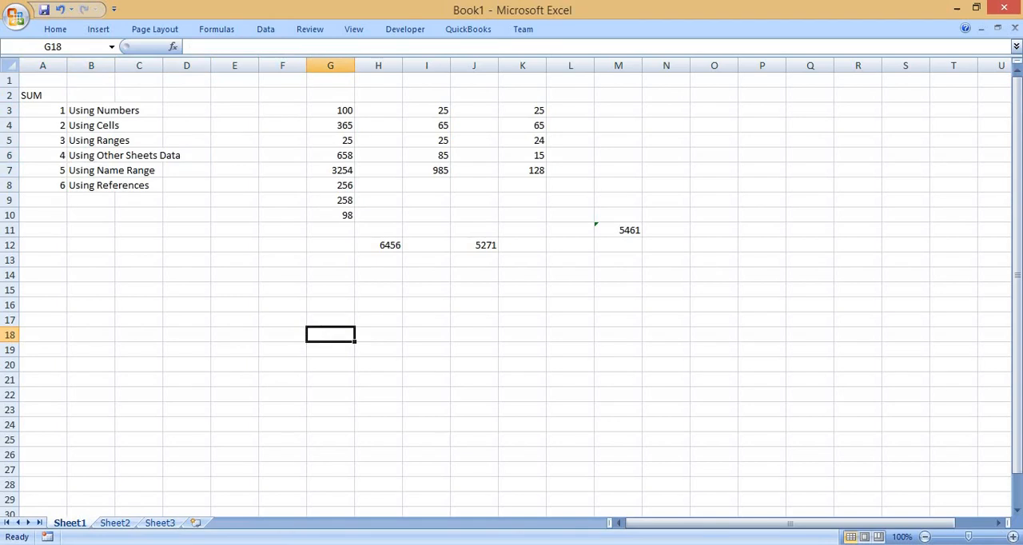
pyautogui.click(114, 524)
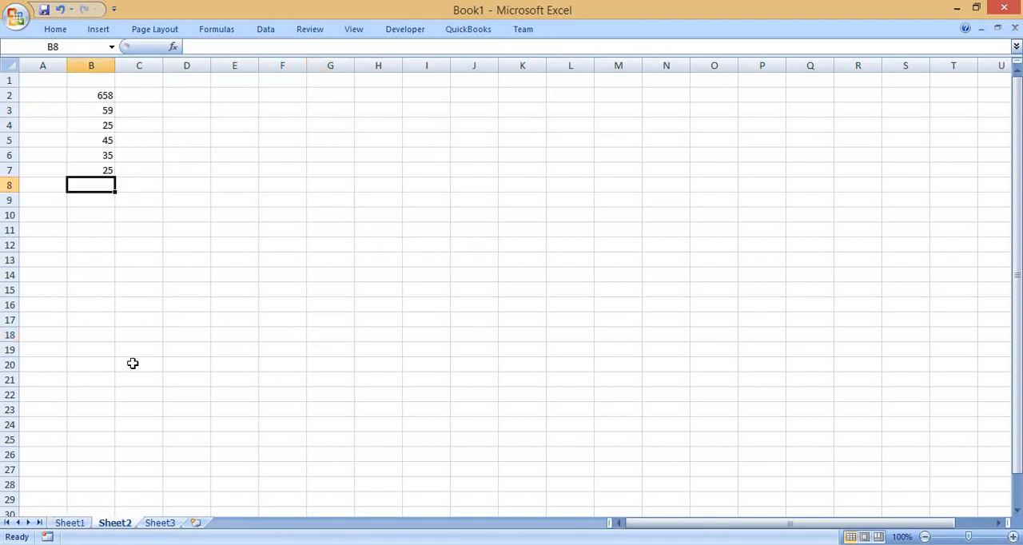
pyautogui.click(167, 515)
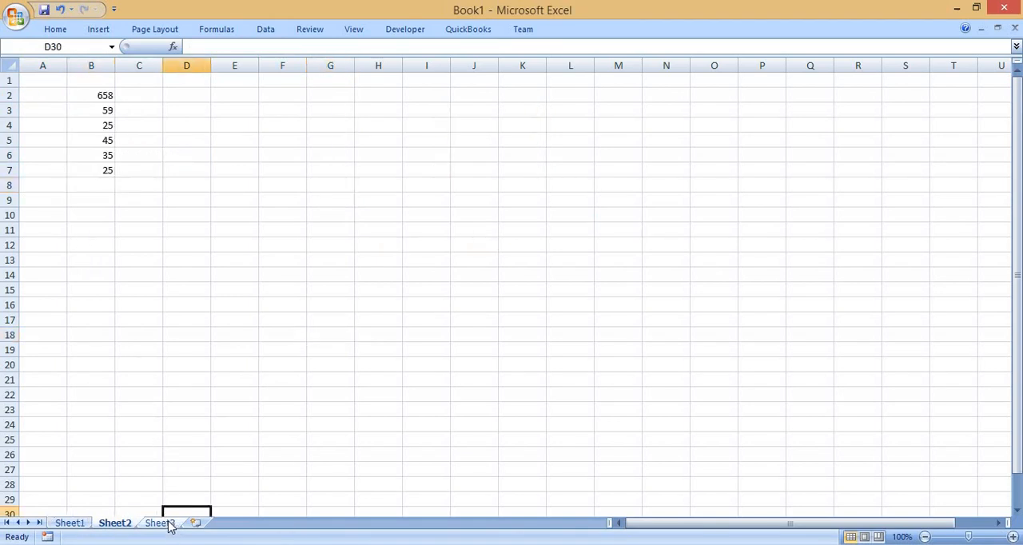
pyautogui.click(168, 524)
# Start a SUM formula in cell G16 of Sheet1 with Sheet2!B7 as its first argument.
pyautogui.click(78, 525)
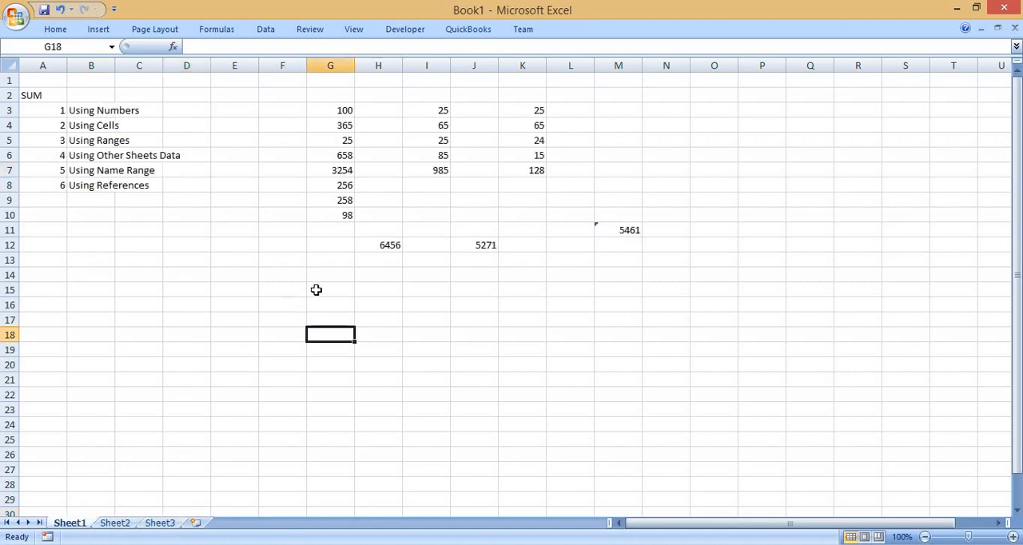
pyautogui.click(317, 302)
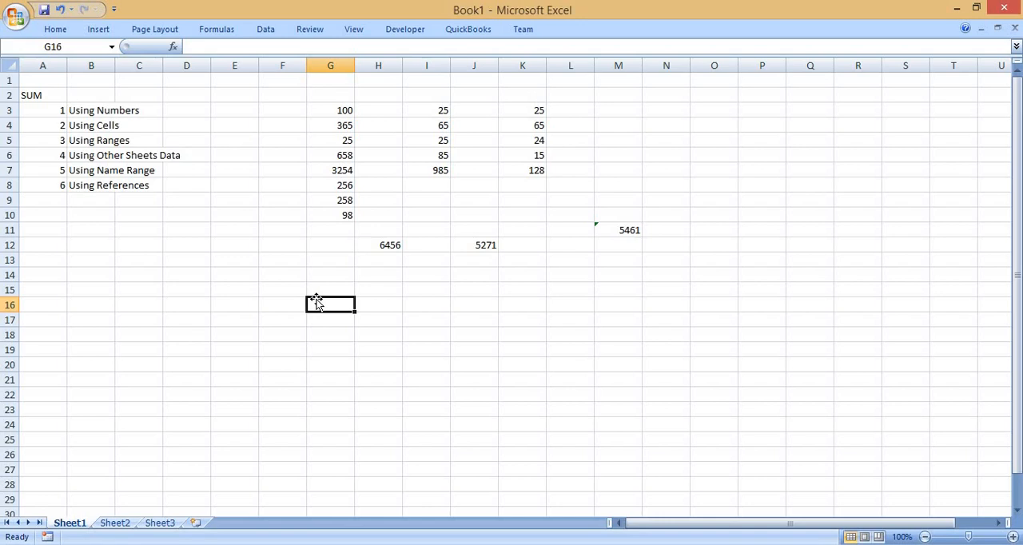
pyautogui.write('=sum')
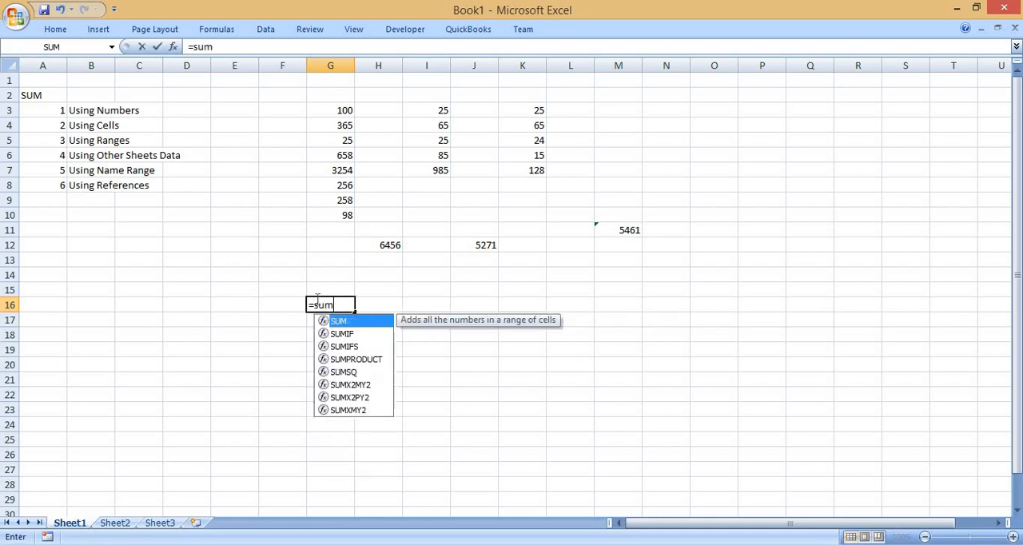
pyautogui.write('(')
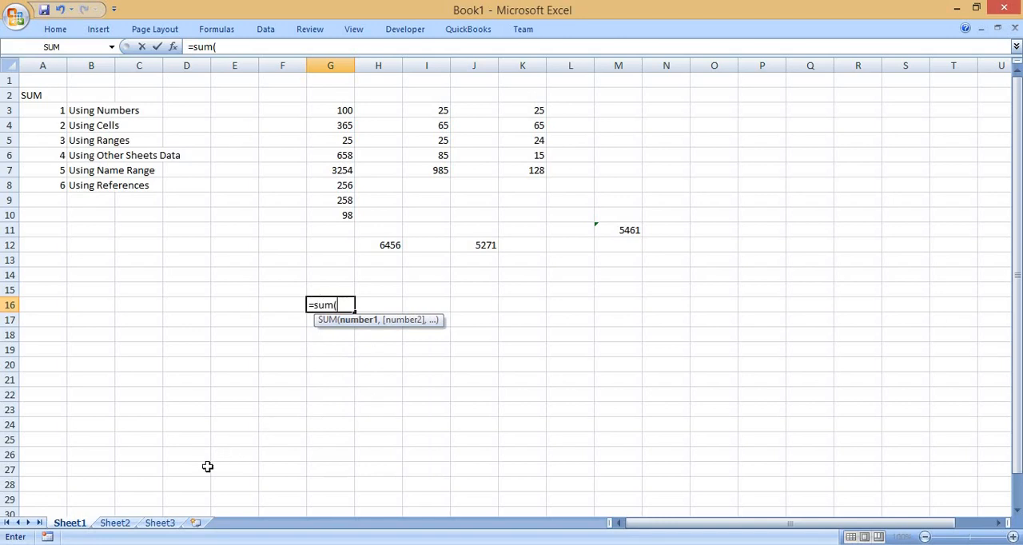
pyautogui.click(115, 523)
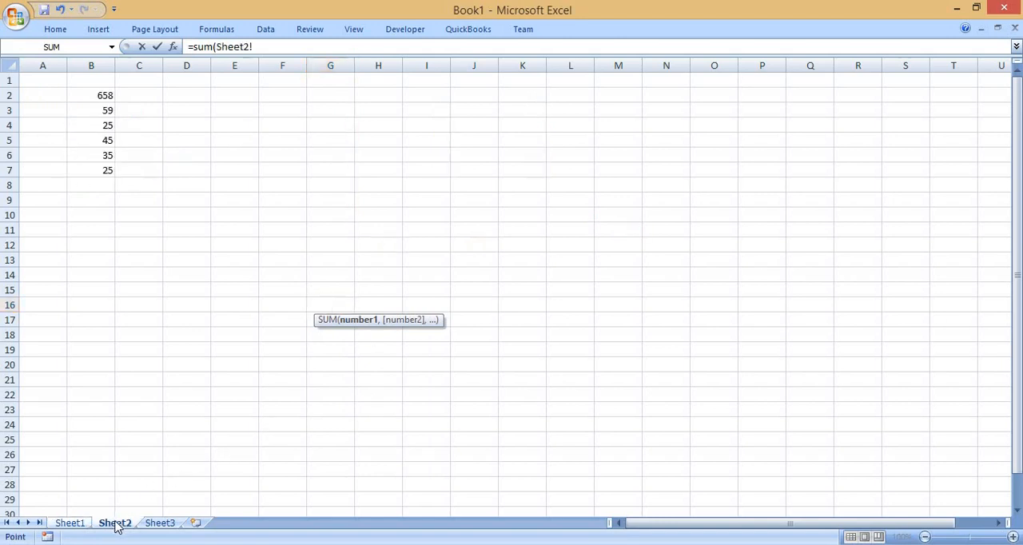
pyautogui.moveTo(98, 95); pyautogui.dragTo(95, 168)
pyautogui.click(95, 167)
pyautogui.write(',')
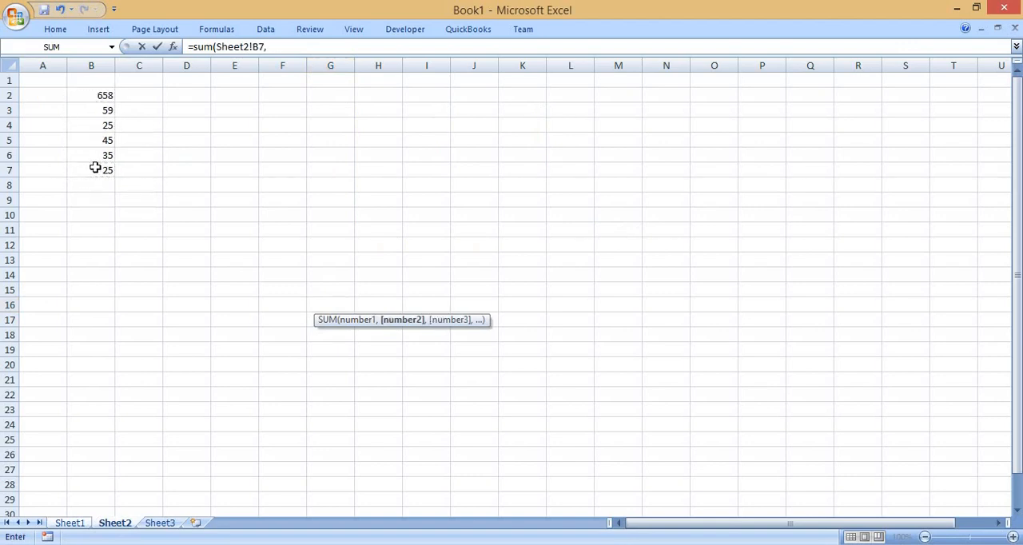
# Complete the G16 formula with the Sheet3 ranges B3:B7 and D3:D6 as second and third arguments.
pyautogui.click(159, 525)
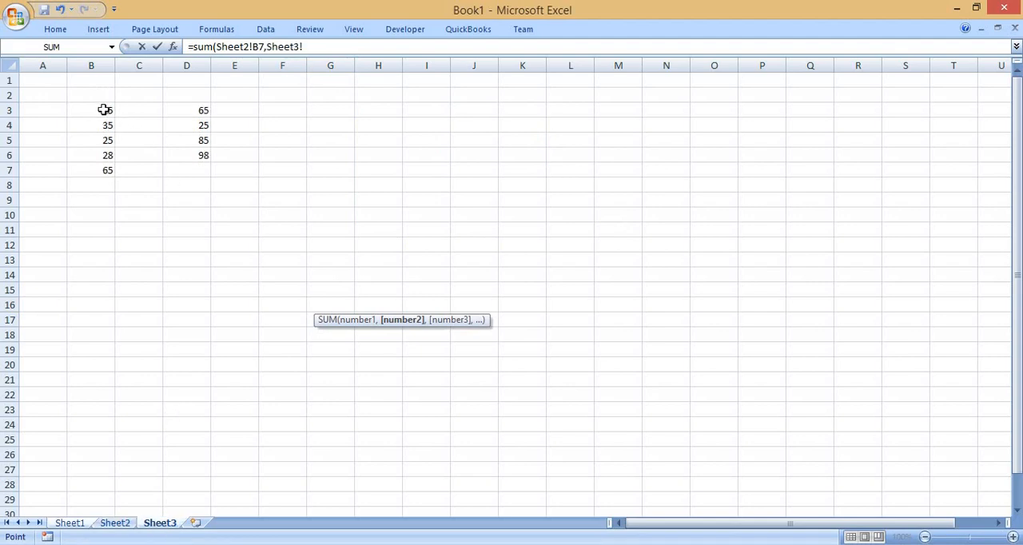
pyautogui.moveTo(105, 109); pyautogui.dragTo(108, 171)
pyautogui.write(',')
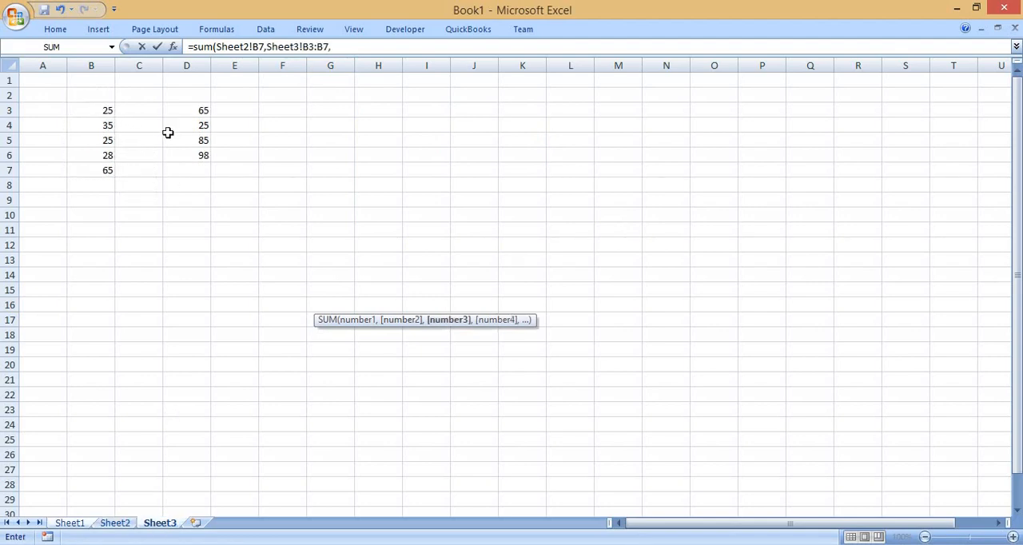
pyautogui.click(188, 110)
pyautogui.moveTo(191, 151); pyautogui.dragTo(192, 158)
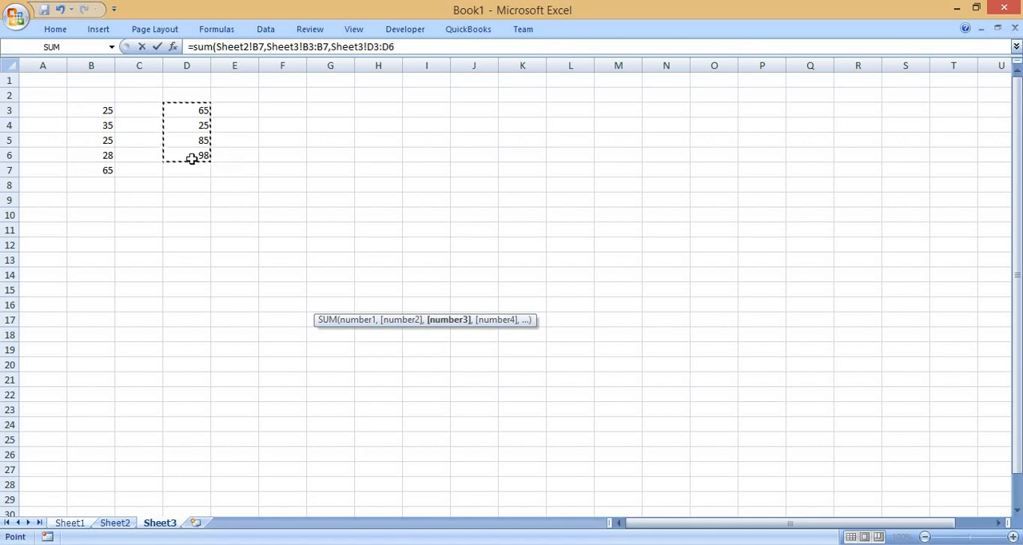
pyautogui.write(')')
pyautogui.press('Return')
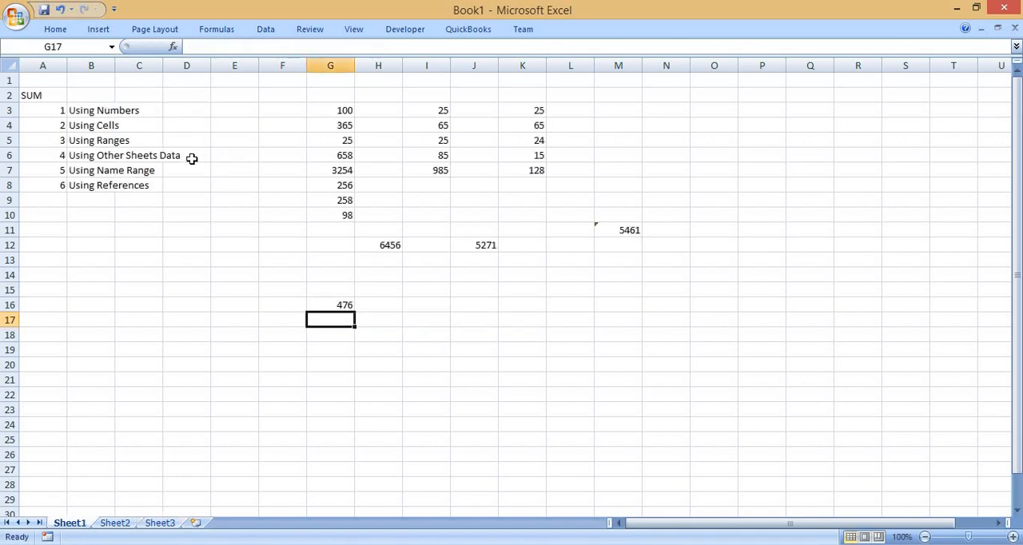
# Examine the Sheet2 and Sheet3 references inside the SUM formula in G16.
pyautogui.press('Up')
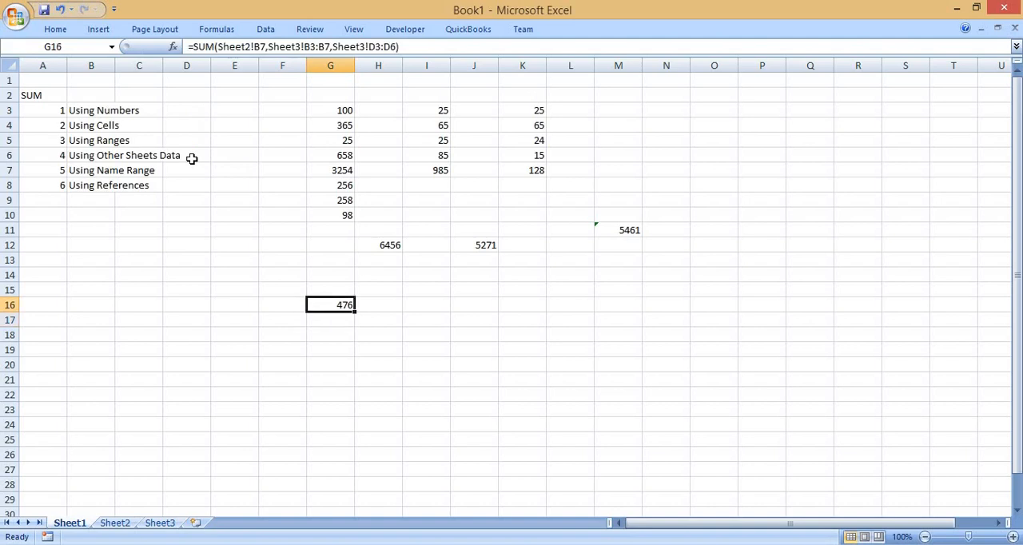
pyautogui.press('F2')
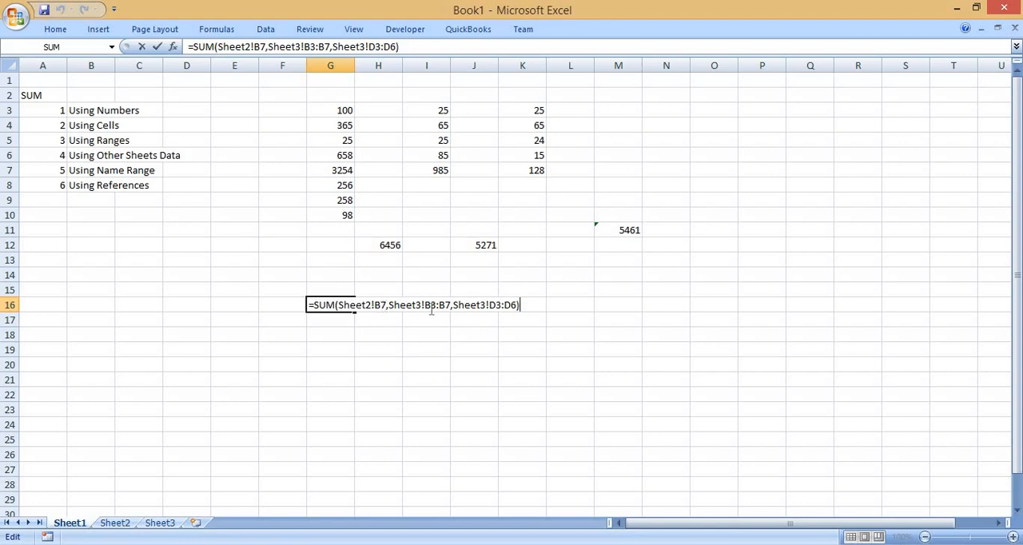
pyautogui.hotkey('ctrl', 'Return')
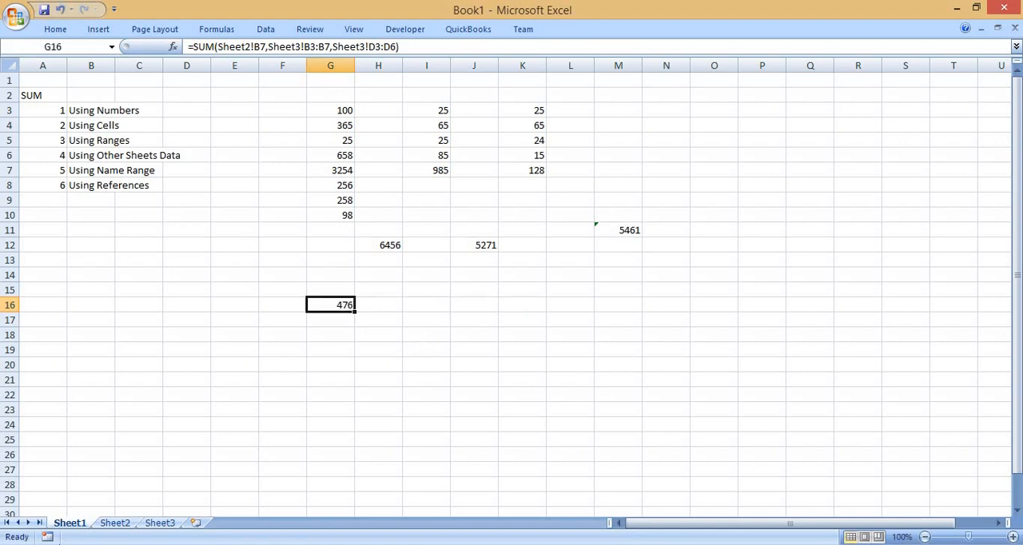
pyautogui.click(116, 525)
pyautogui.write('=')
pyautogui.press('Escape')
pyautogui.press('F2')
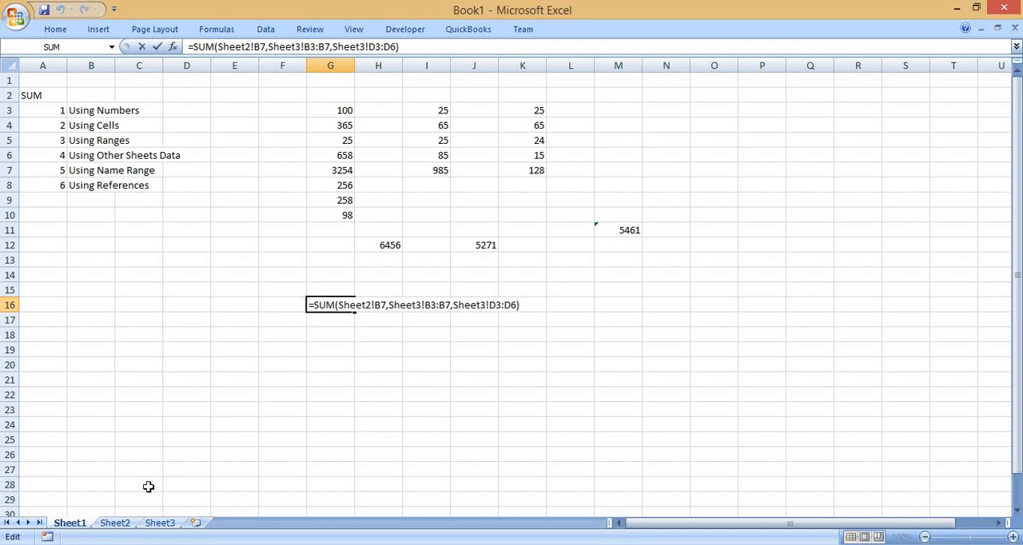
pyautogui.click(359, 302)
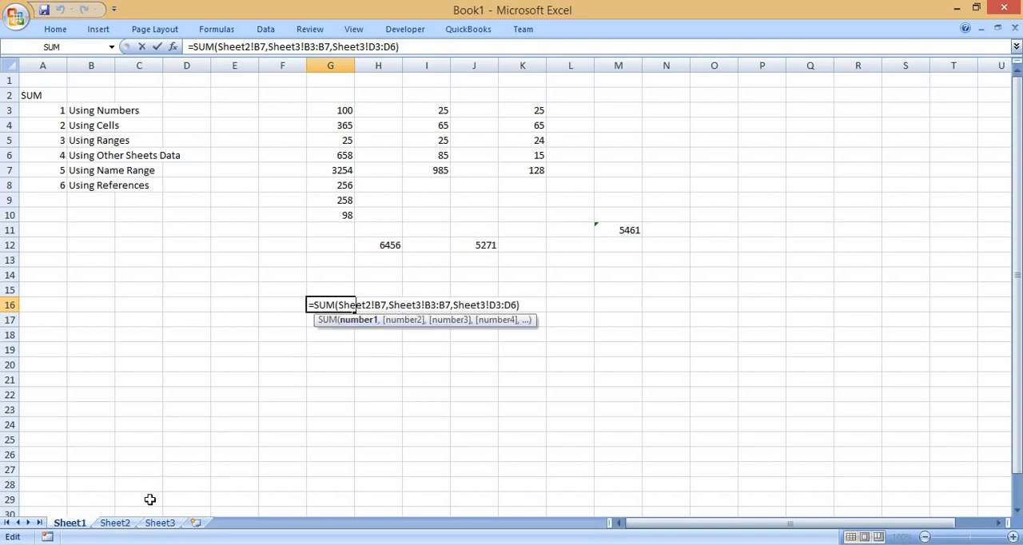
# Replace the first argument of the SUM formula in Sheet1's cell G16 with the range Sheet2!B2:B7.
pyautogui.click(120, 524)
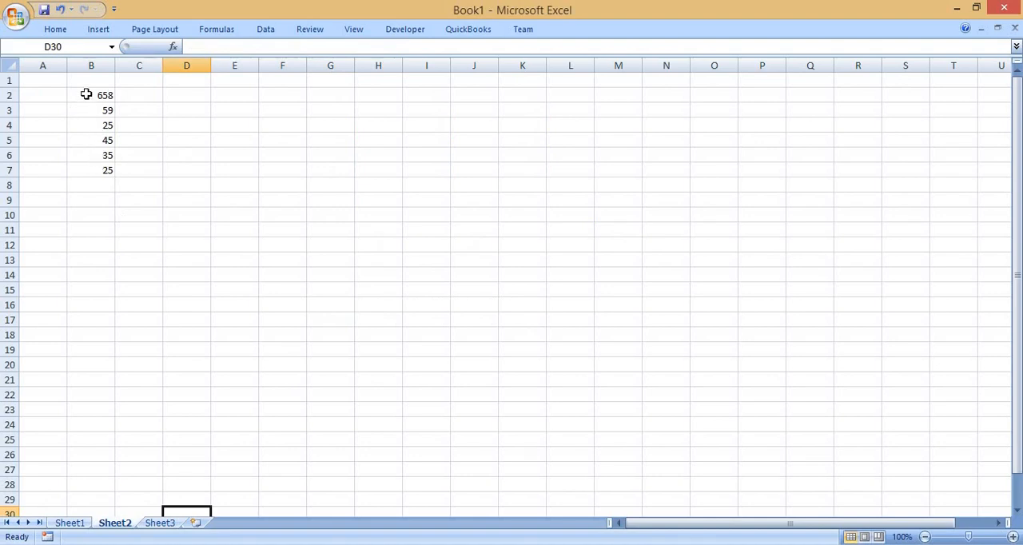
pyautogui.moveTo(85, 94); pyautogui.dragTo(88, 180)
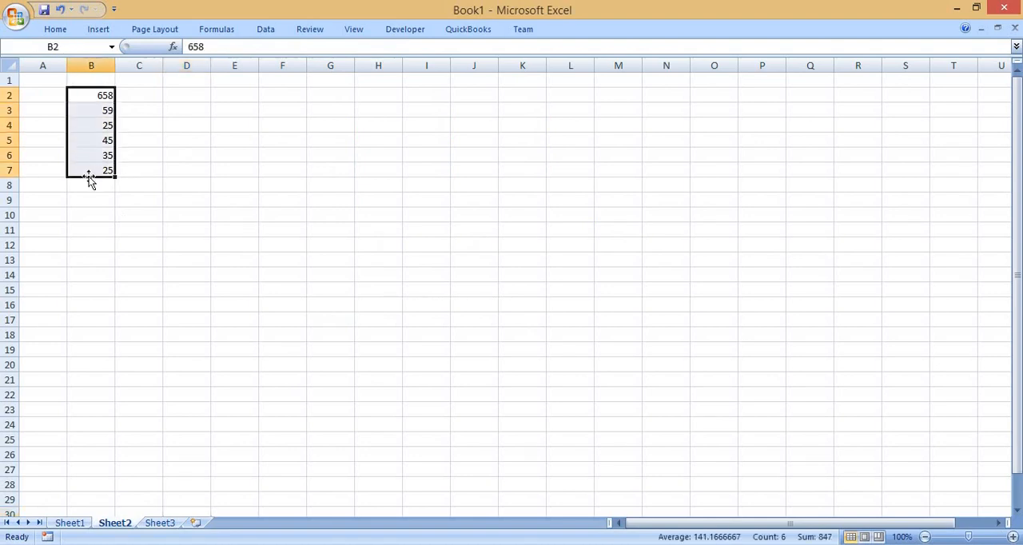
pyautogui.click(80, 524)
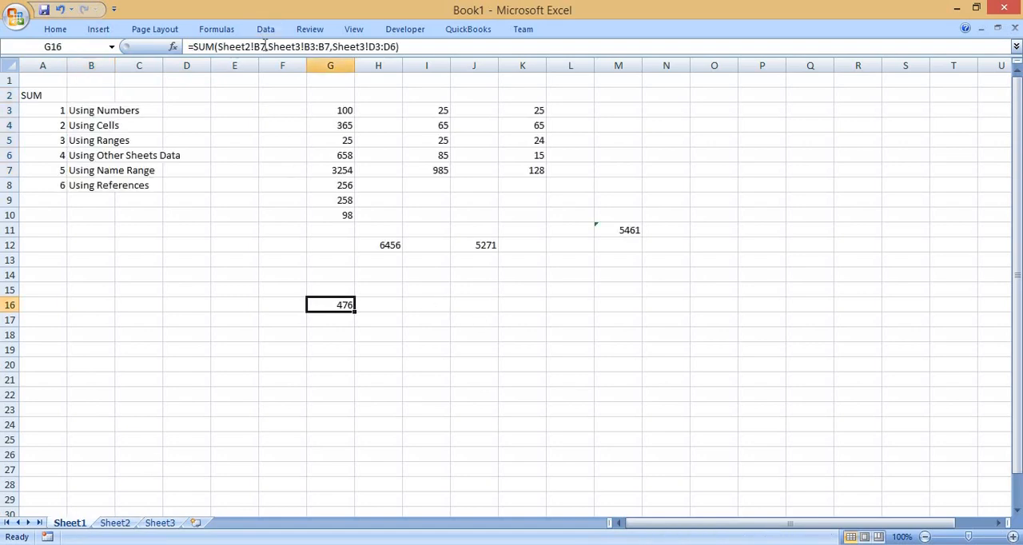
pyautogui.moveTo(265, 46); pyautogui.dragTo(218, 47)
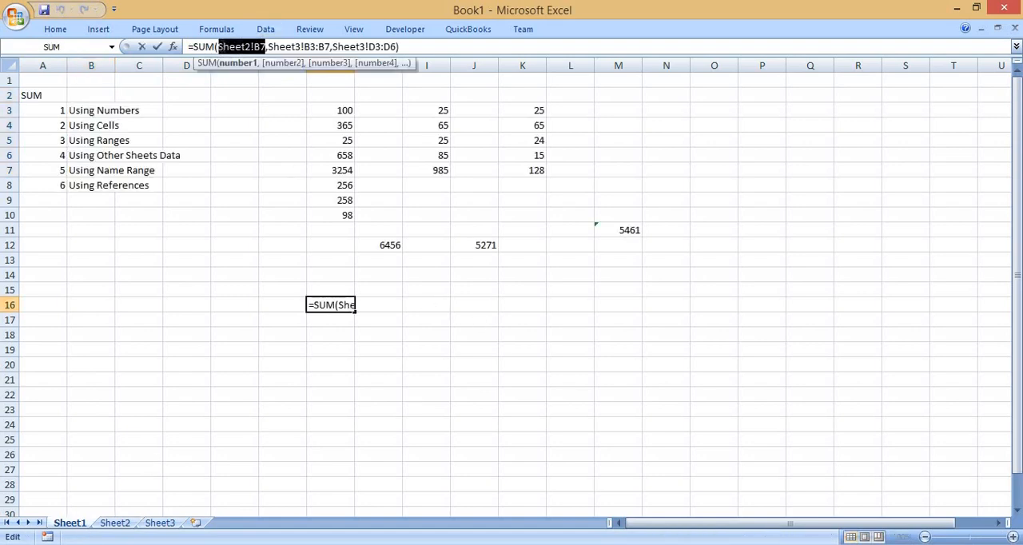
pyautogui.press('Delete')
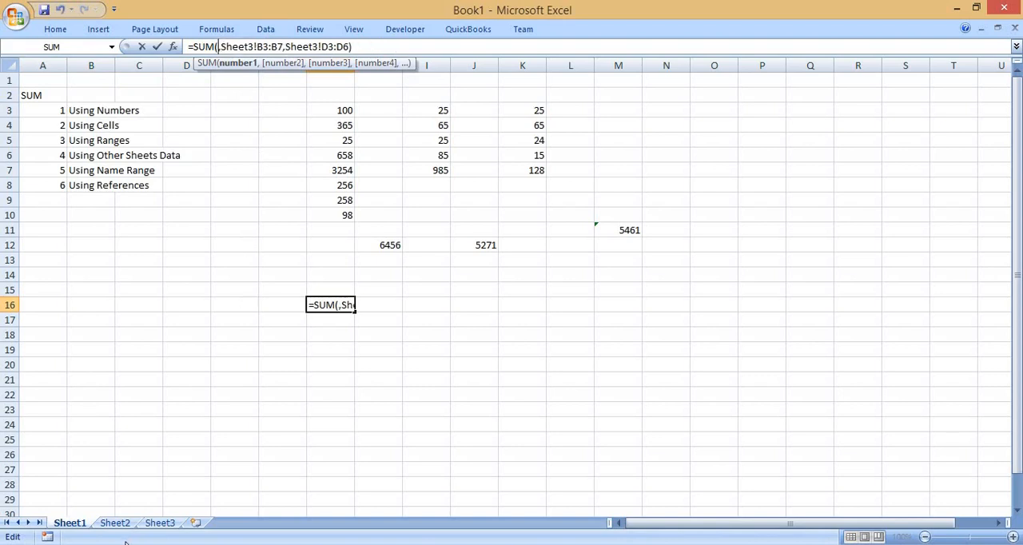
pyautogui.click(117, 524)
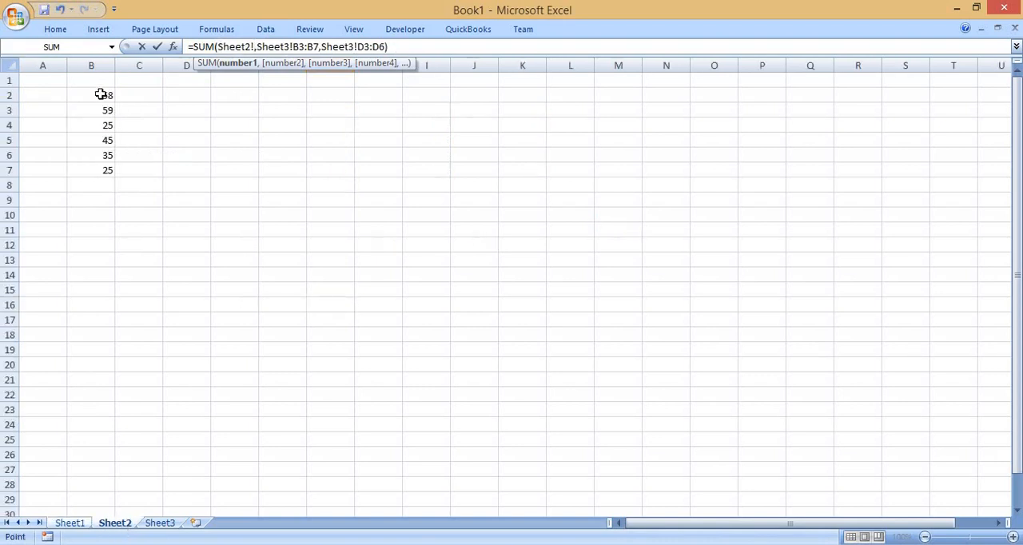
pyautogui.moveTo(100, 94); pyautogui.dragTo(102, 164)
pyautogui.press('Return')
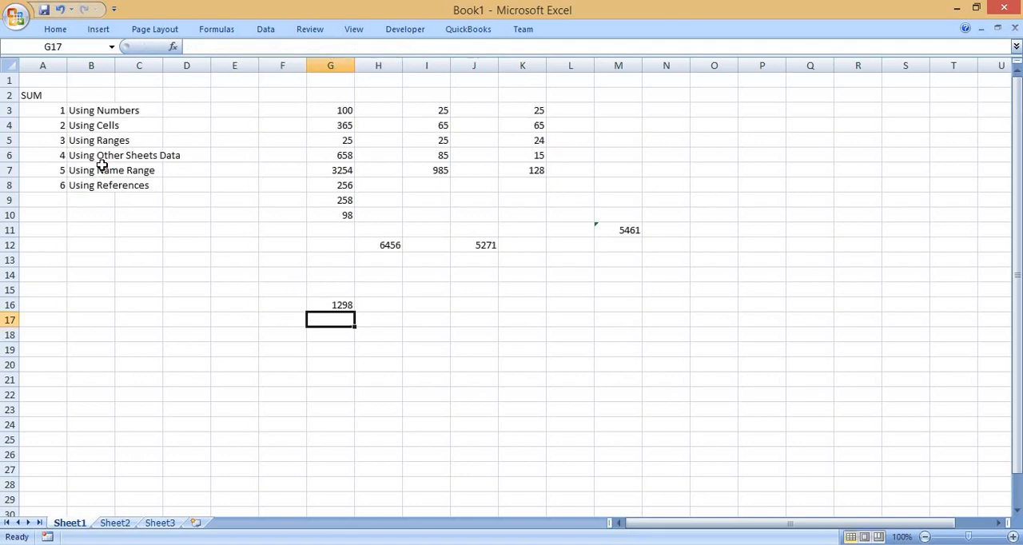
pyautogui.press('Up')
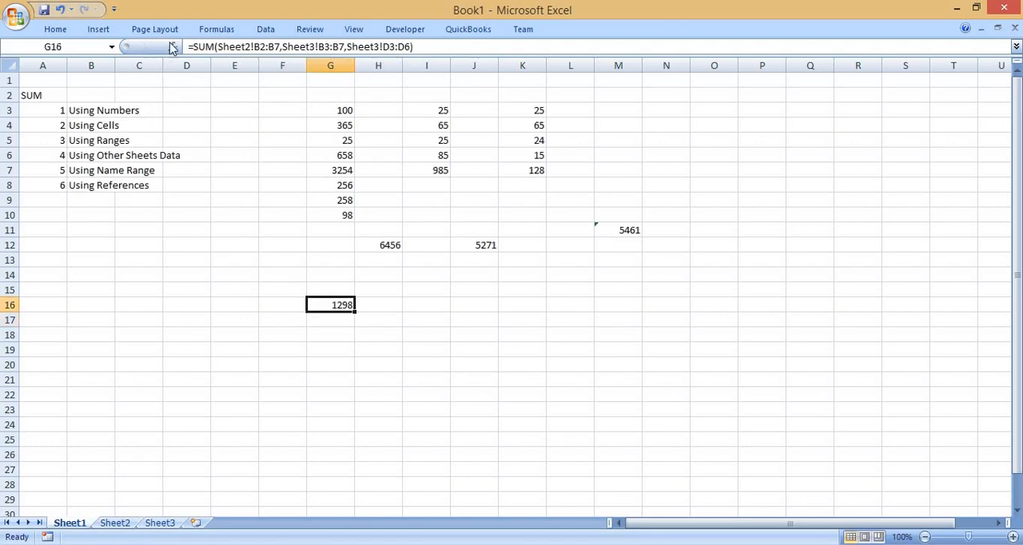
# Compare the same-sheet range in H12's SUM formula with the sheet-name references in G16's formula.
pyautogui.click(326, 154)
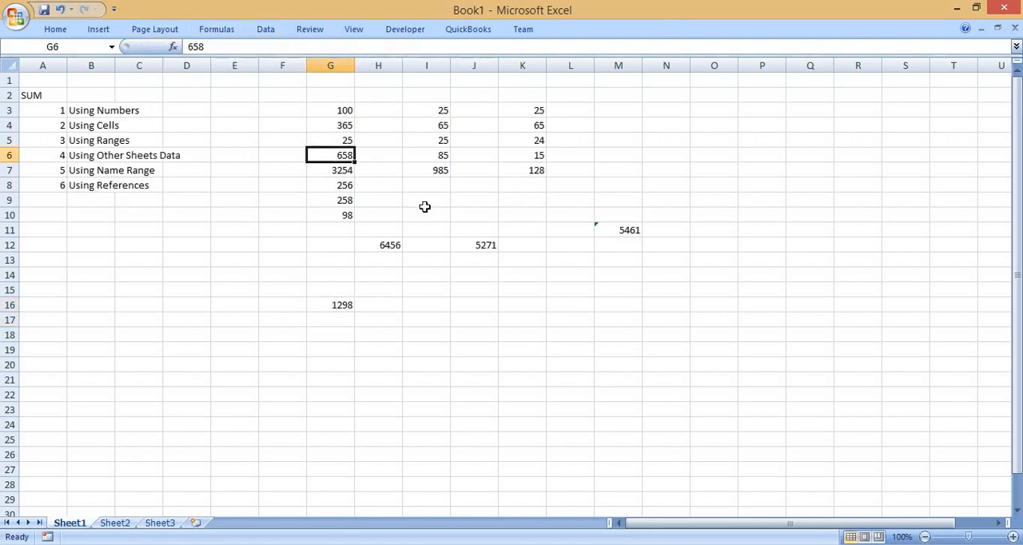
pyautogui.click(382, 244)
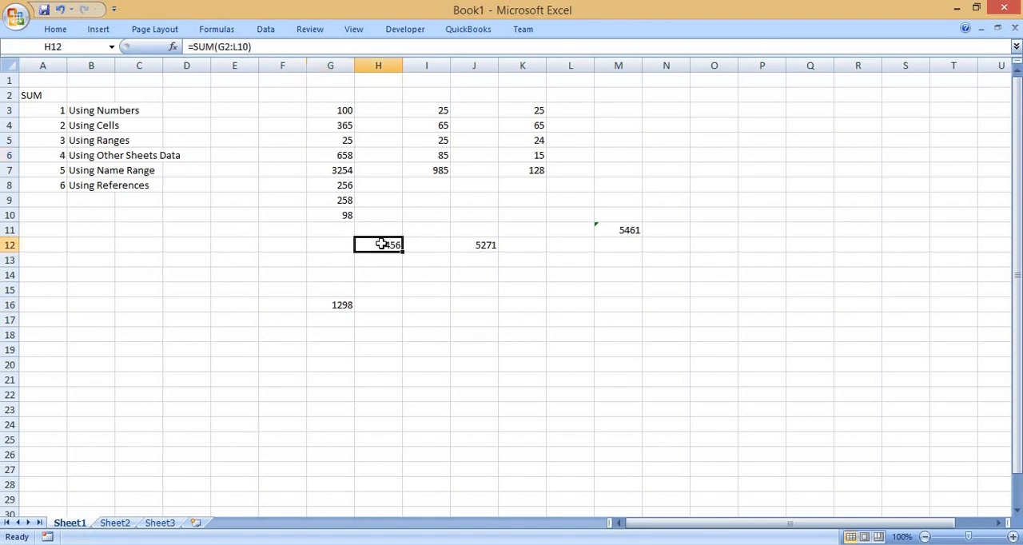
pyautogui.doubleClick(381, 244)
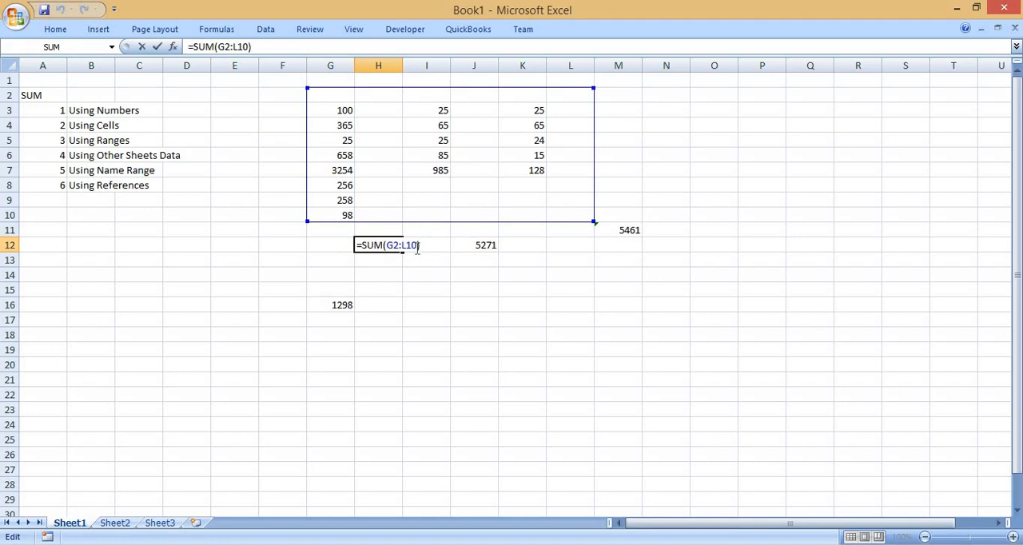
pyautogui.hotkey('ctrl', 'Return')
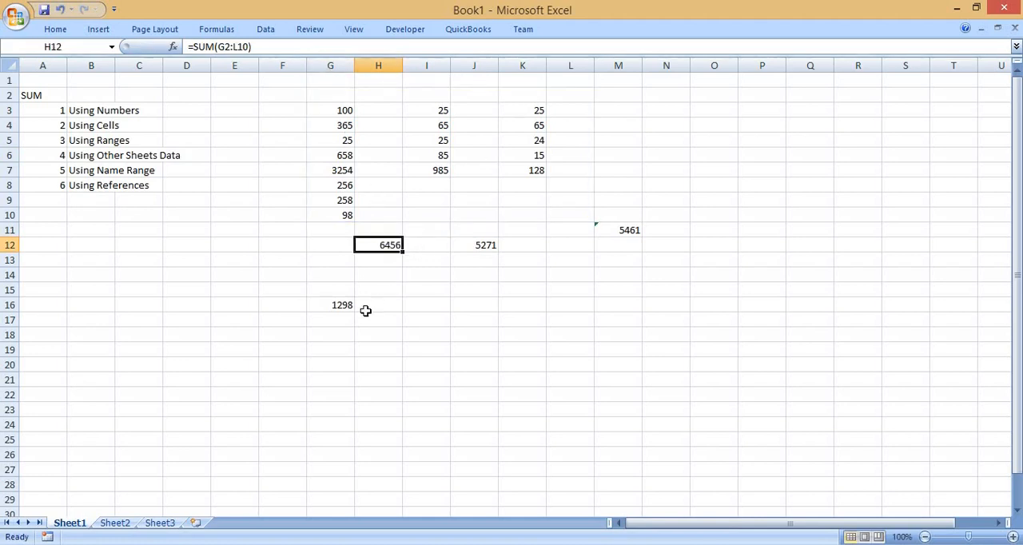
pyautogui.click(342, 305)
pyautogui.press('F2')
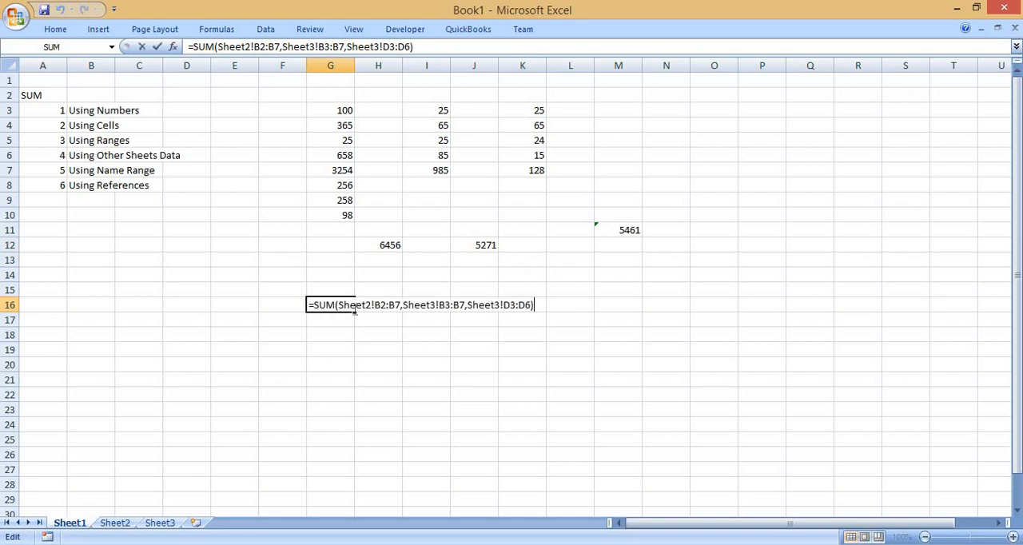
pyautogui.moveTo(372, 308); pyautogui.dragTo(343, 307)
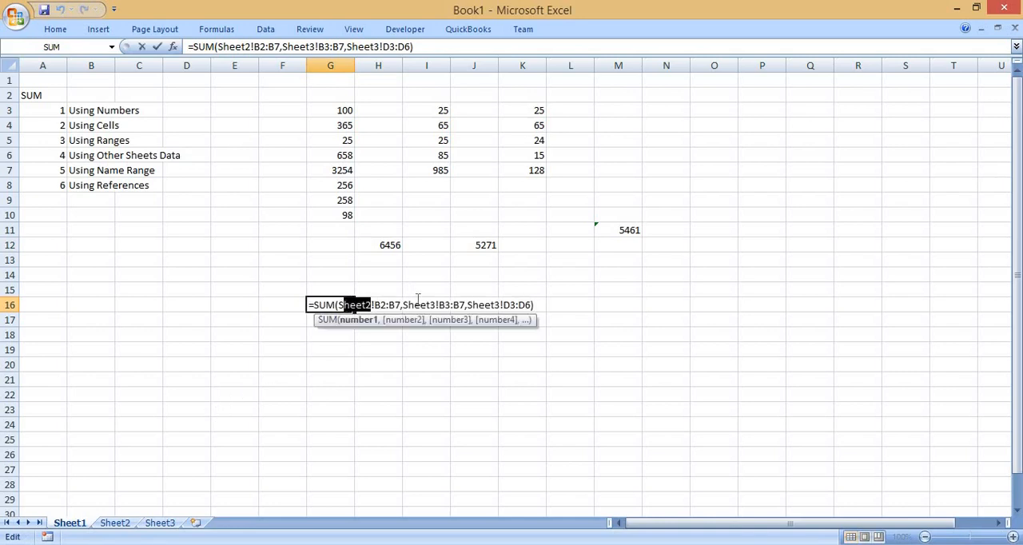
pyautogui.click(380, 306)
pyautogui.hotkey('ctrl', 'Return')
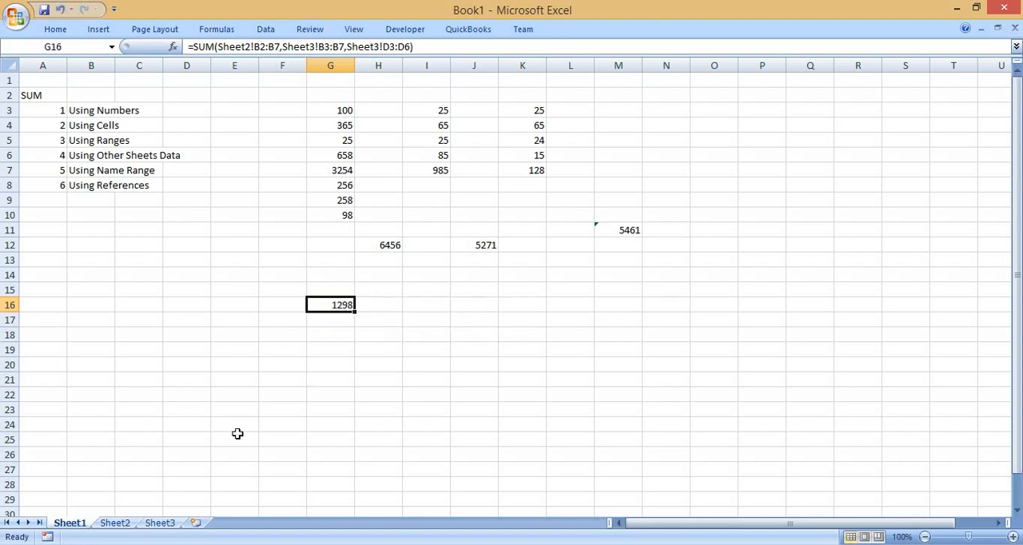
# Check the source numbers on Sheet2 and Sheet3 against the ranges referenced in Sheet1's G16 formula.
pyautogui.click(119, 524)
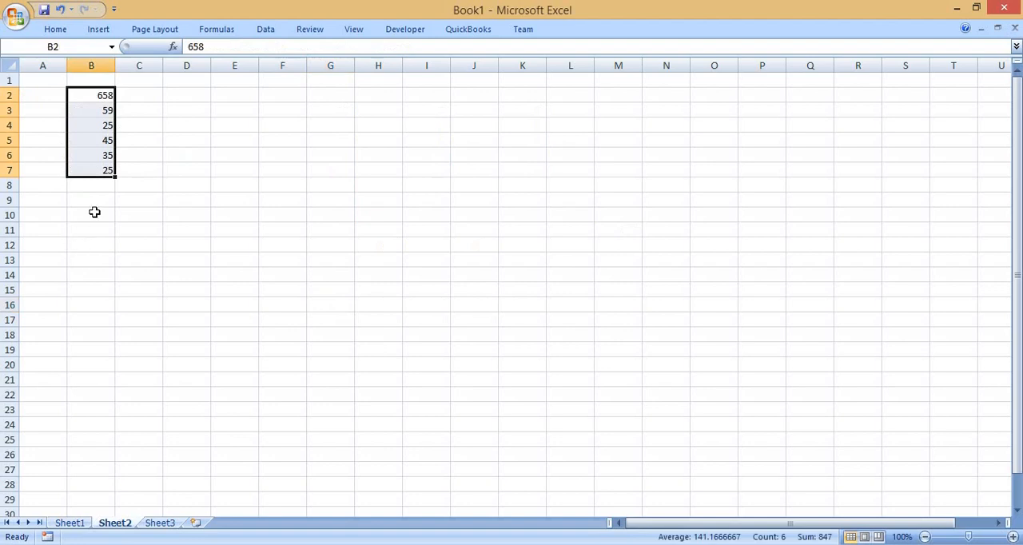
pyautogui.click(160, 523)
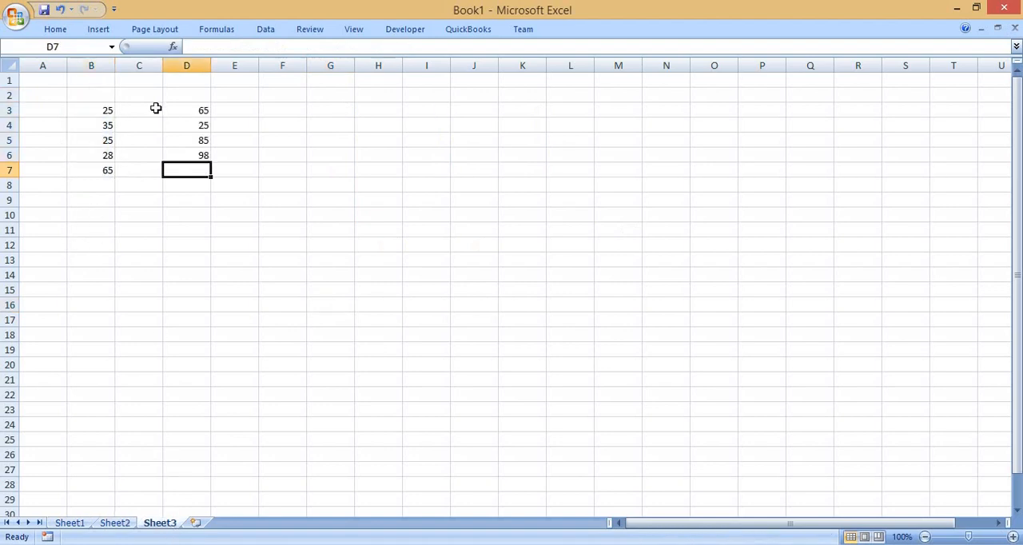
pyautogui.moveTo(99, 106); pyautogui.dragTo(105, 170)
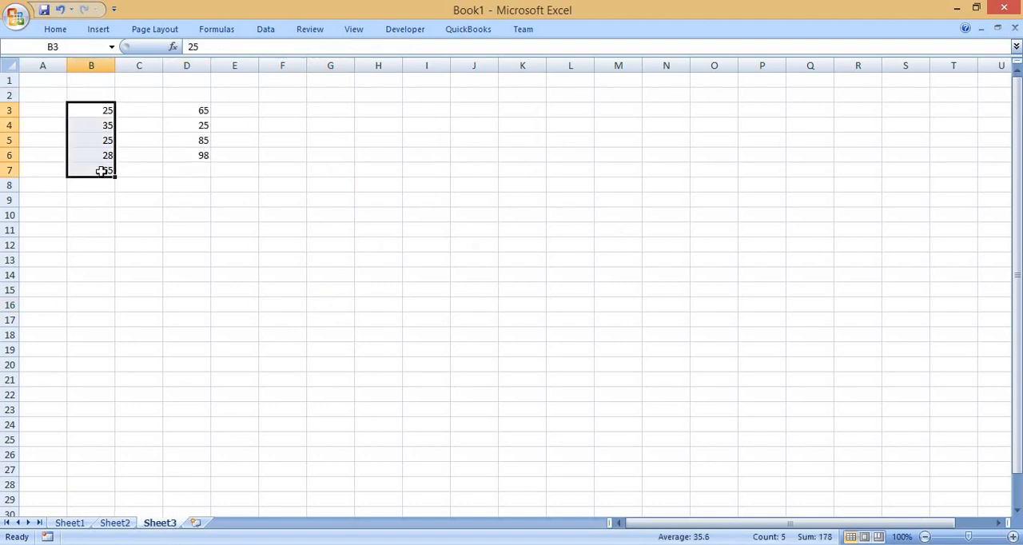
pyautogui.click(74, 526)
pyautogui.press('F2')
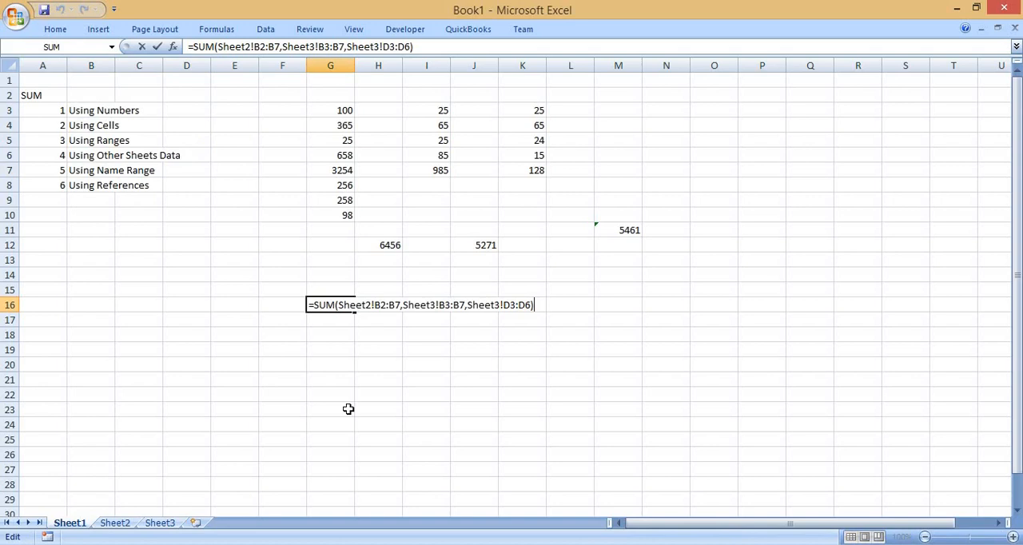
pyautogui.hotkey('ctrl', 'Return')
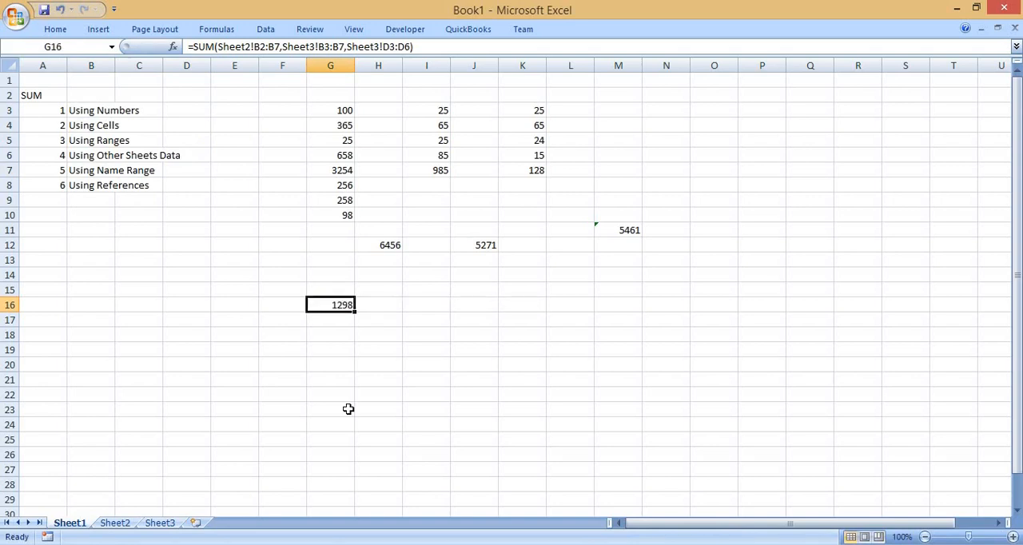
# Name the range B3:B7 on Sheet3 mydatarange.
pyautogui.click(87, 171)
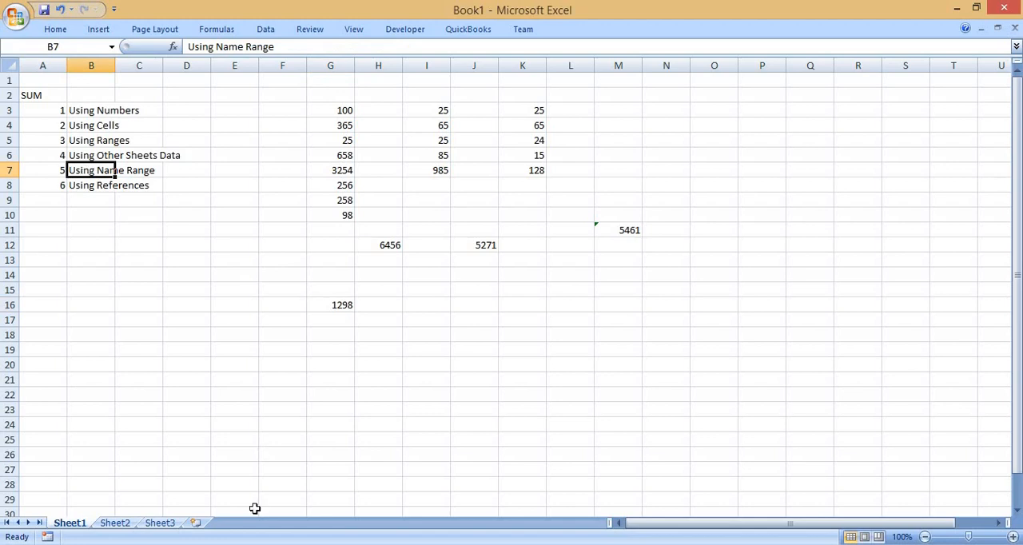
pyautogui.click(164, 525)
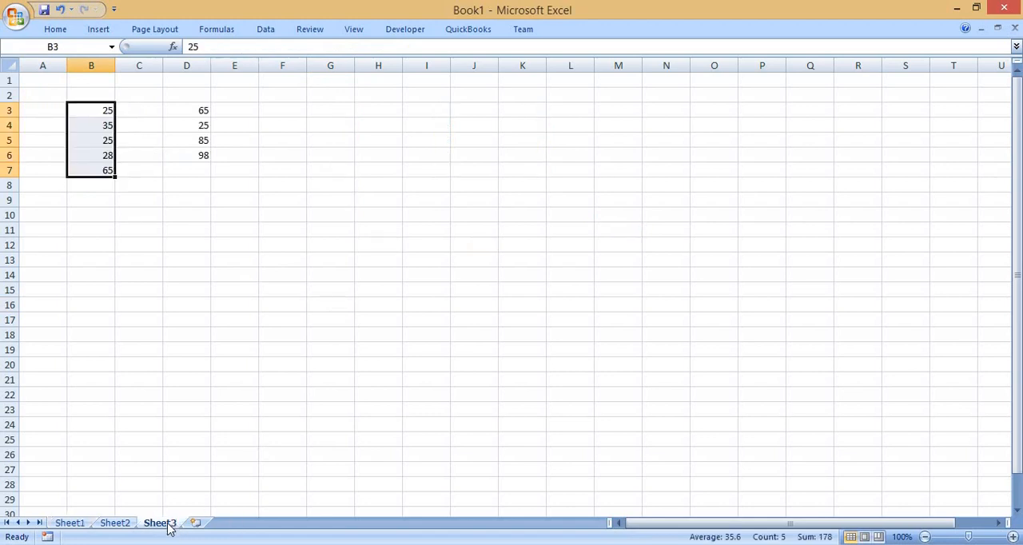
pyautogui.click(114, 524)
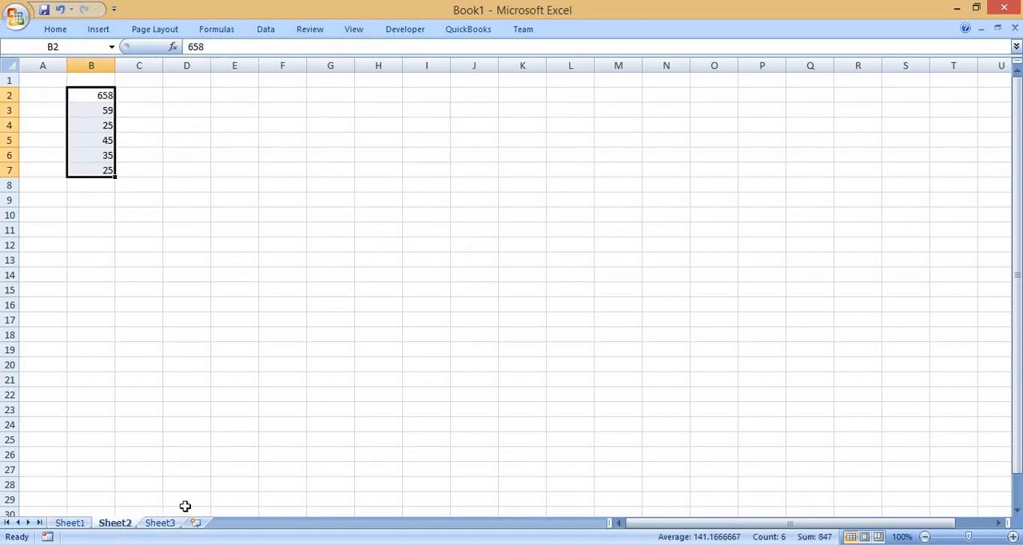
pyautogui.click(168, 524)
pyautogui.doubleClick(280, 245)
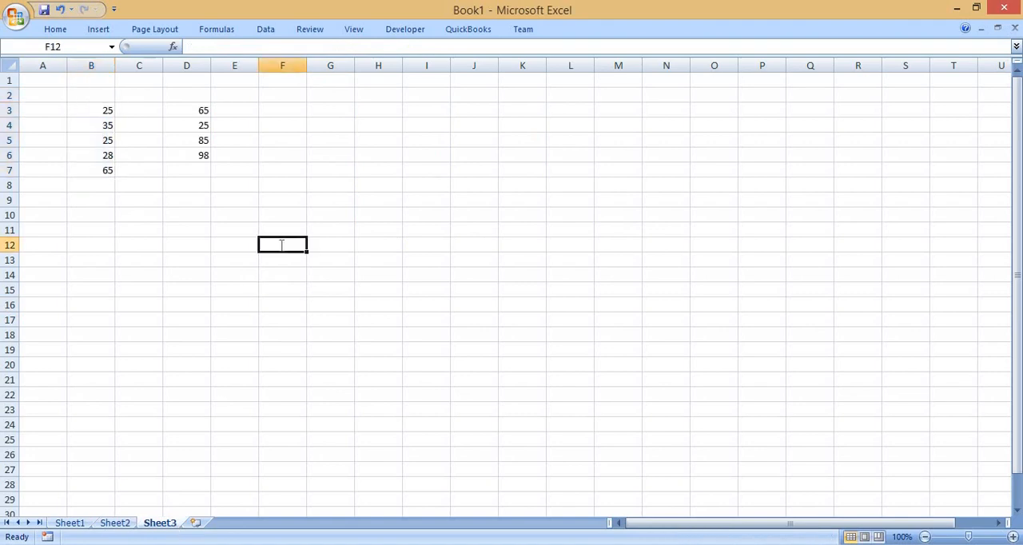
pyautogui.moveTo(93, 111); pyautogui.dragTo(93, 169)
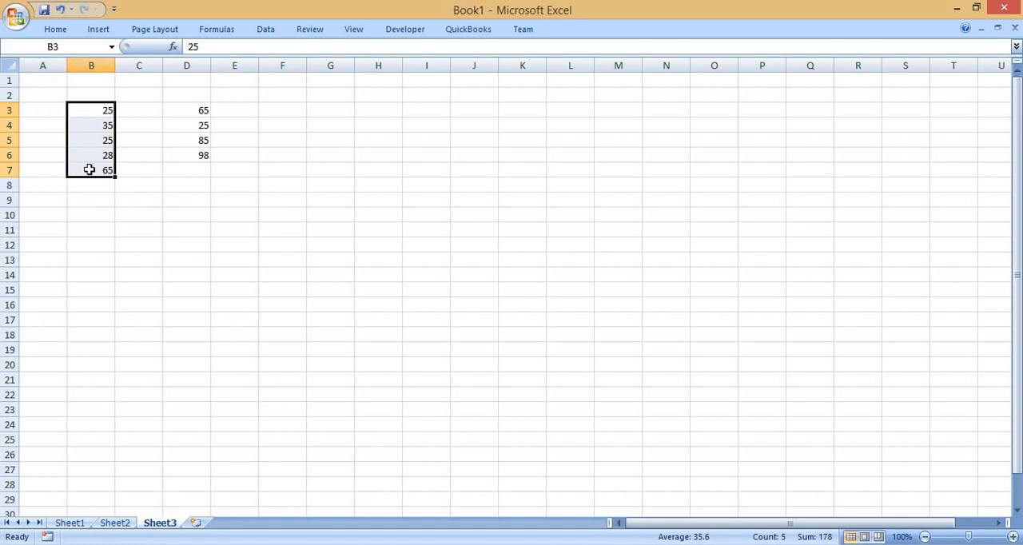
pyautogui.click(142, 230)
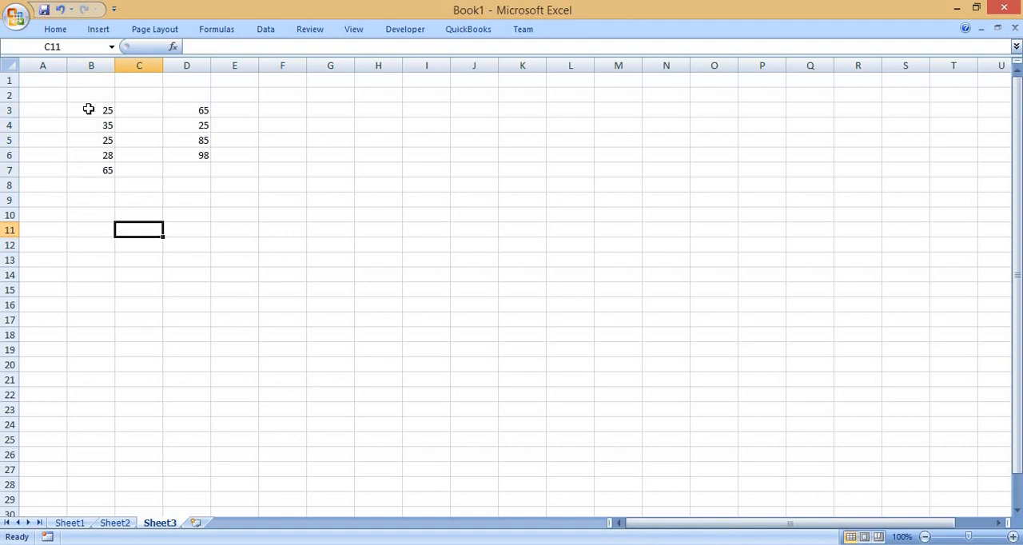
pyautogui.moveTo(88, 109); pyautogui.dragTo(103, 168)
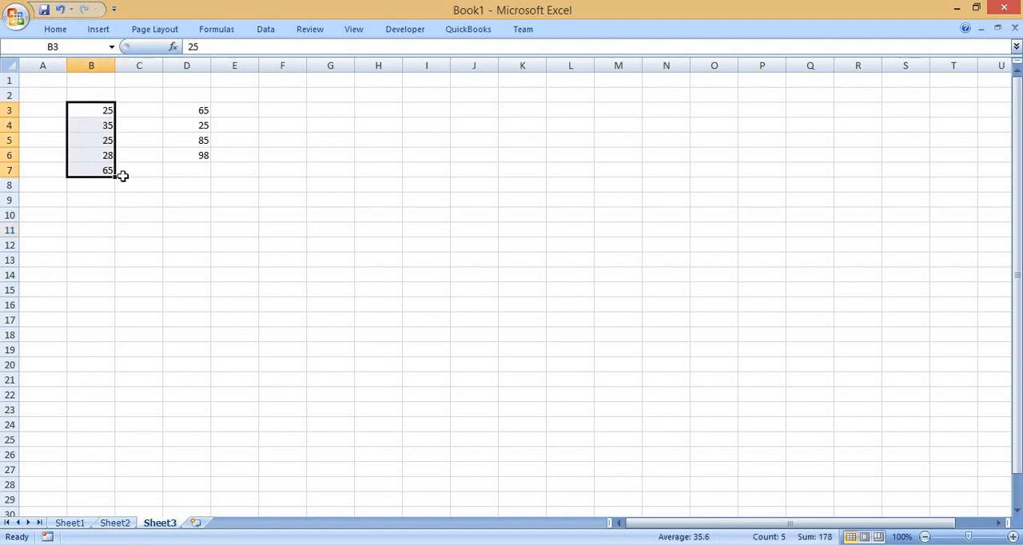
pyautogui.click(72, 51)
pyautogui.write('mydata')
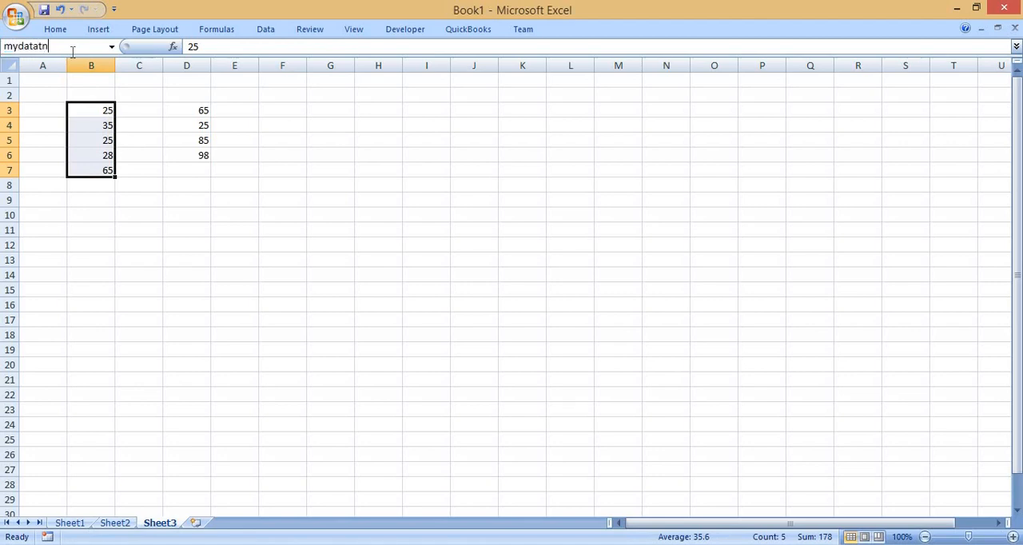
pyautogui.write('range')
pyautogui.press('Return')
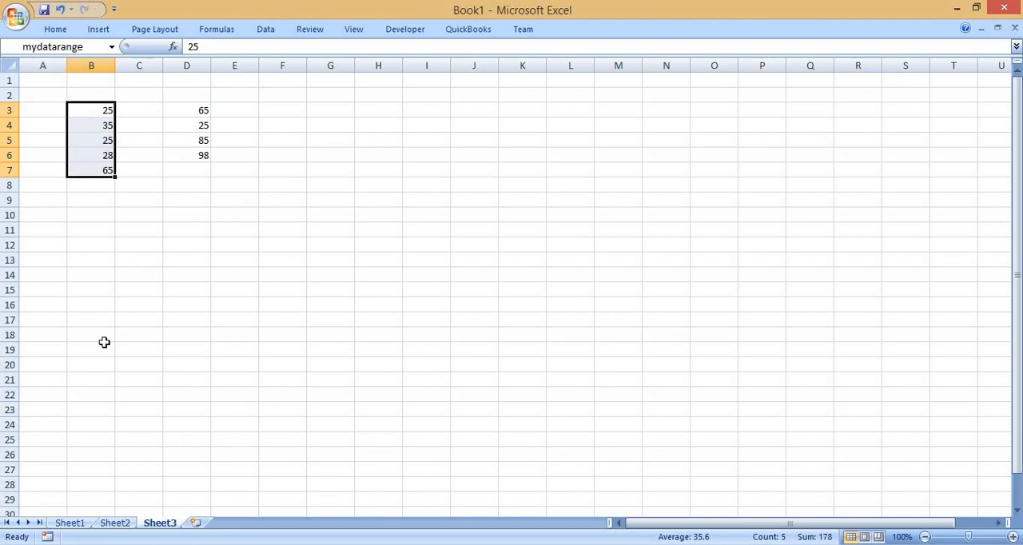
# Enter the formula =SUM(mydatarange) in cell J16 of Sheet1.
pyautogui.click(70, 523)
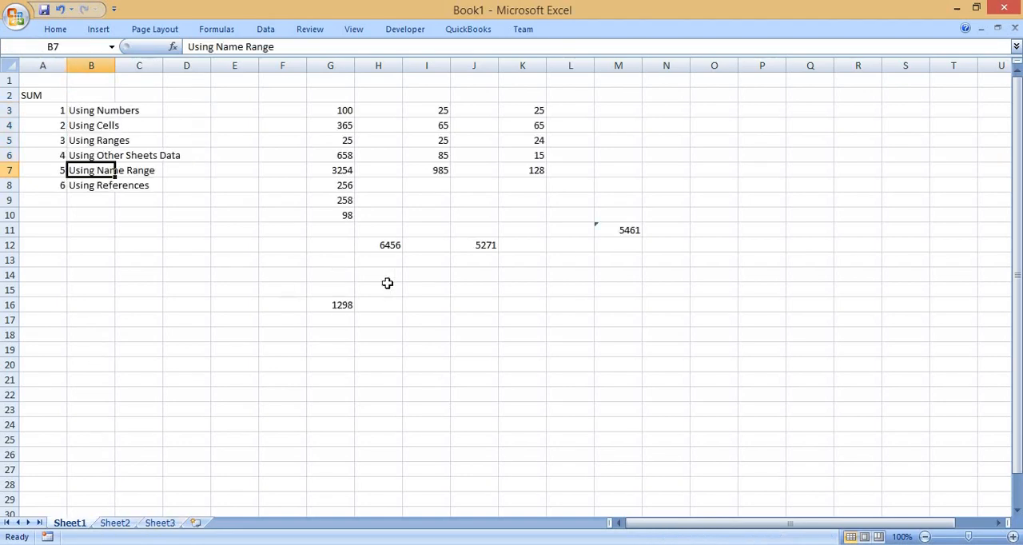
pyautogui.click(455, 300)
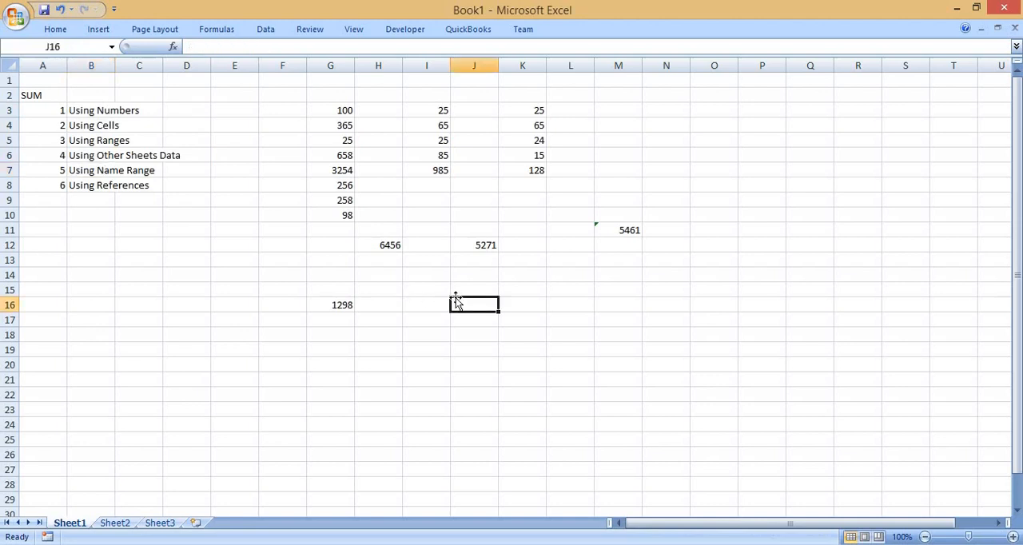
pyautogui.write('=sum(')
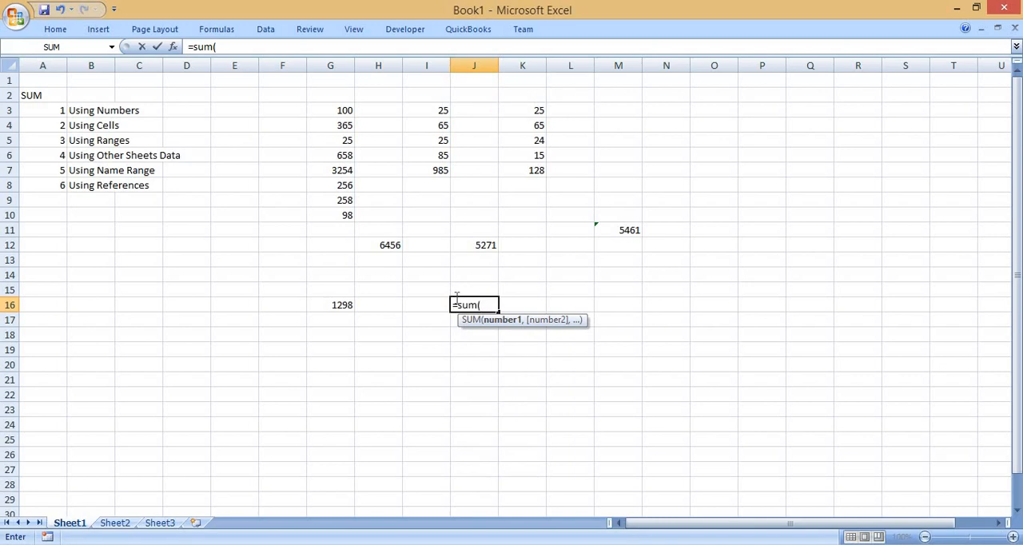
pyautogui.write('my')
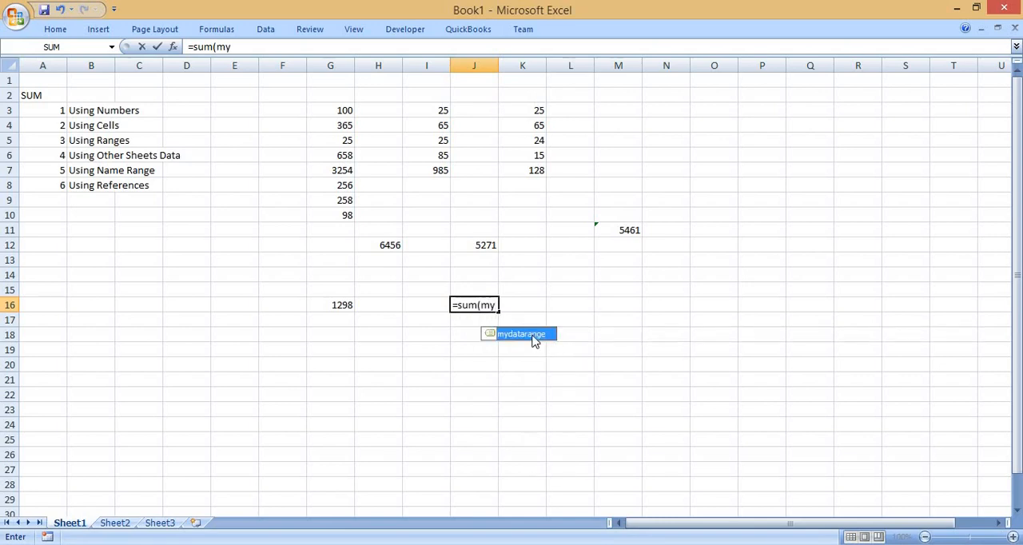
pyautogui.doubleClick(532, 334)
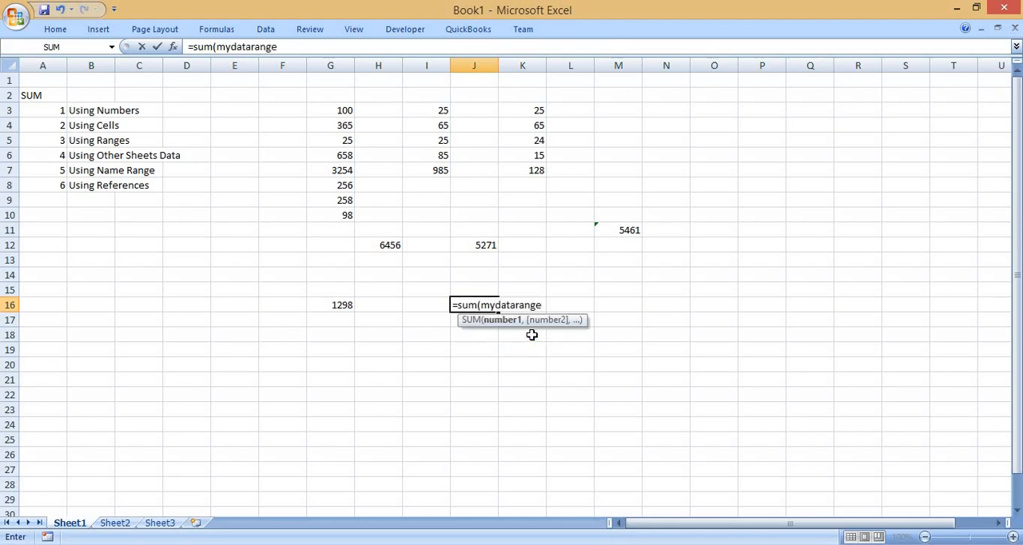
pyautogui.write(')')
pyautogui.press('Return')
pyautogui.press('Up')
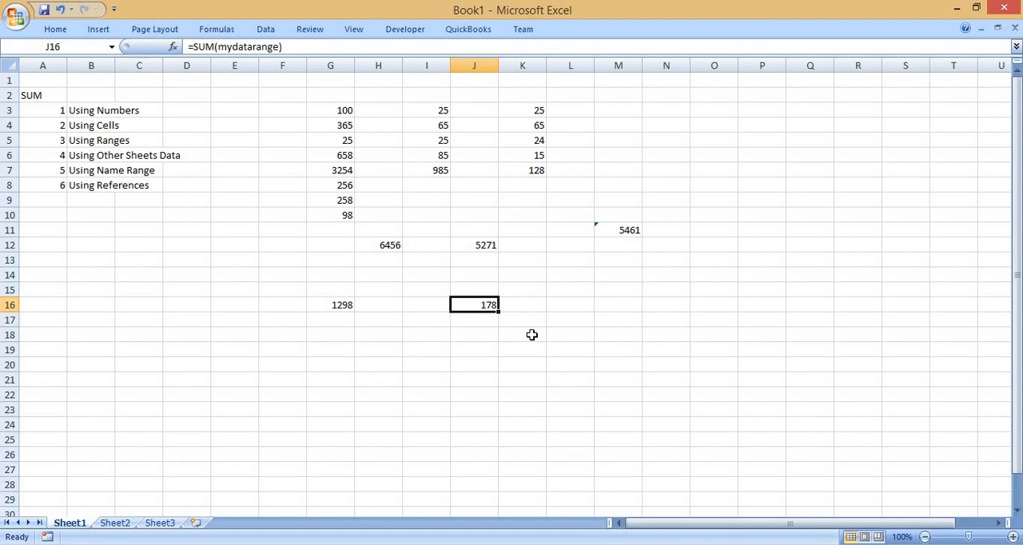
# Review the three blocks of numbers in G3:G10, I3:I7 and K3:K7 by selecting each one.
pyautogui.moveTo(342, 109); pyautogui.dragTo(341, 219)
pyautogui.moveTo(439, 107); pyautogui.dragTo(442, 166)
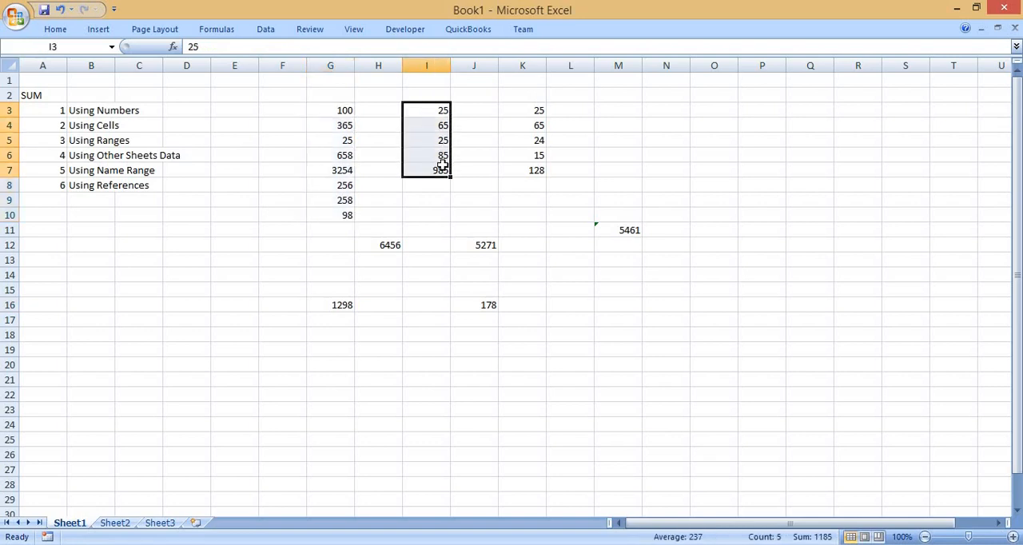
pyautogui.moveTo(525, 110); pyautogui.dragTo(530, 166)
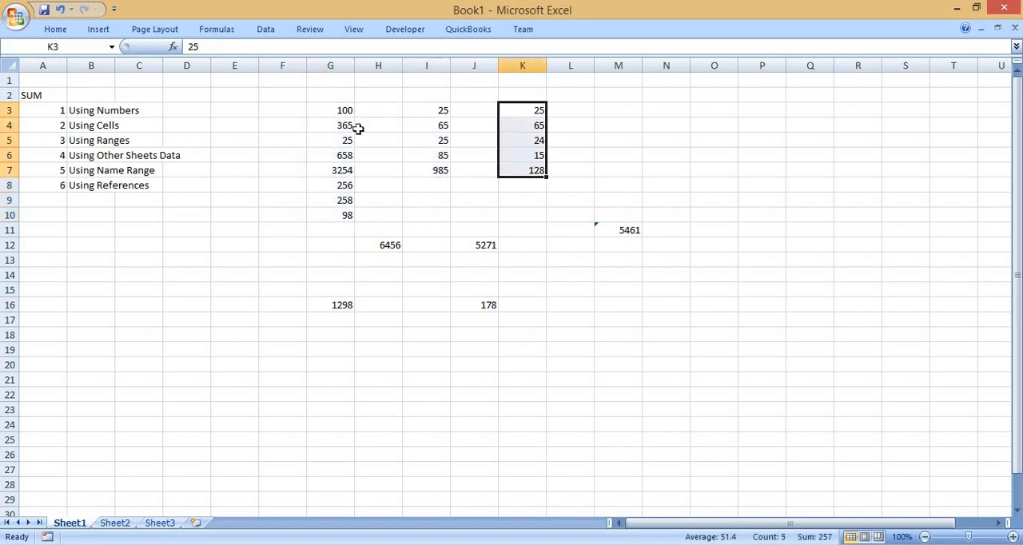
# Try to name the range G3:G10 1strange.
pyautogui.moveTo(341, 107); pyautogui.dragTo(341, 210)
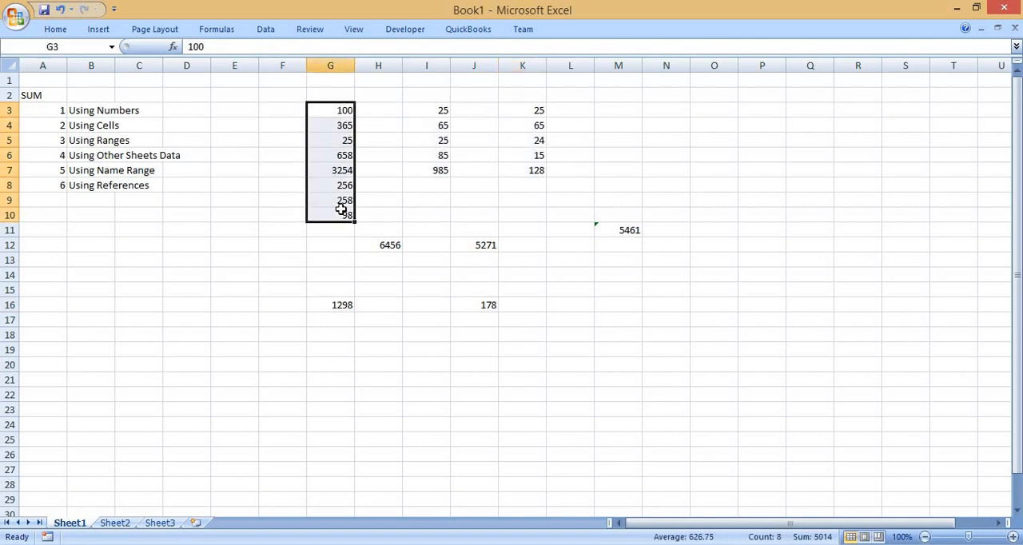
pyautogui.click(91, 50)
pyautogui.write('1strange')
pyautogui.press('Return')
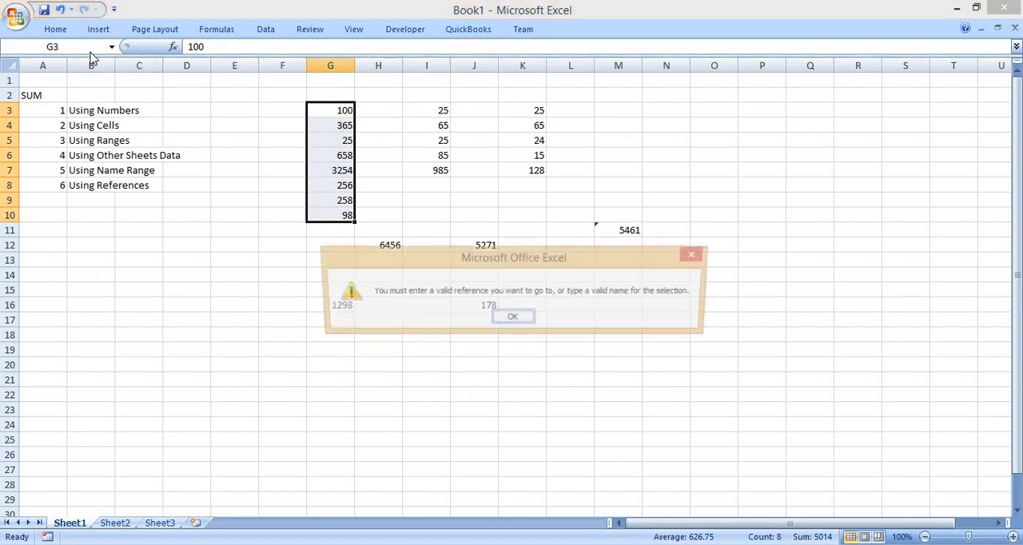
pyautogui.press('Return')
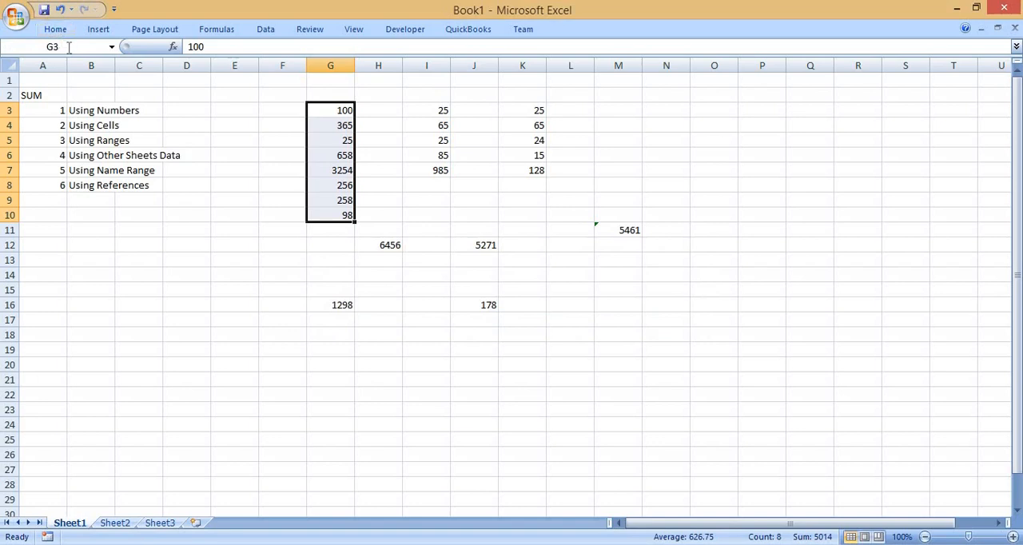
# Name the selected range G3:G10 first.
pyautogui.click(69, 48)
pyautogui.write('first')
pyautogui.press('Return')
# Name the range I3:I7 second.
pyautogui.click(415, 111)
pyautogui.moveTo(419, 155); pyautogui.dragTo(416, 166)
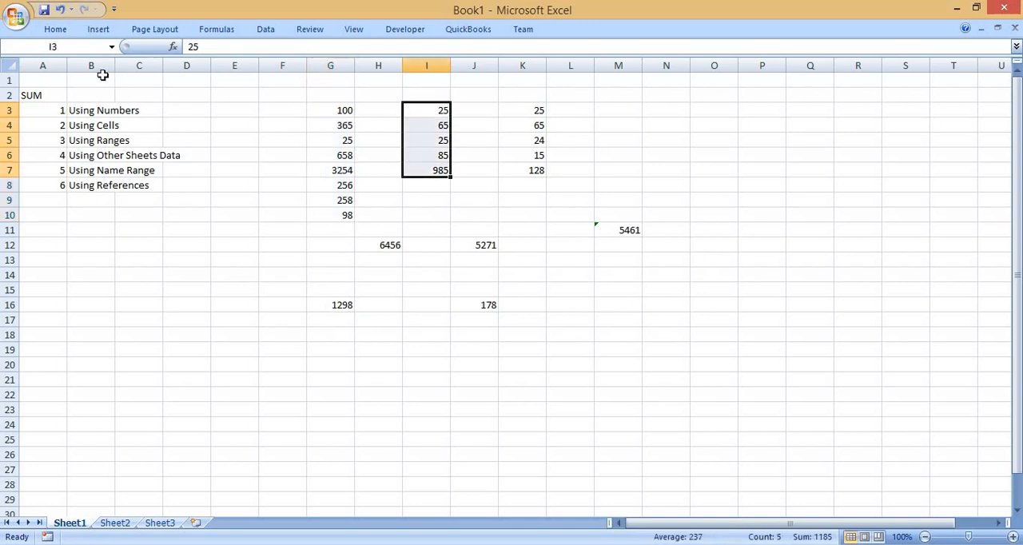
pyautogui.click(81, 47)
pyautogui.write('second')
pyautogui.press('Return')
# Name the range K3:K7 third.
pyautogui.moveTo(523, 112); pyautogui.dragTo(526, 166)
pyautogui.click(83, 41)
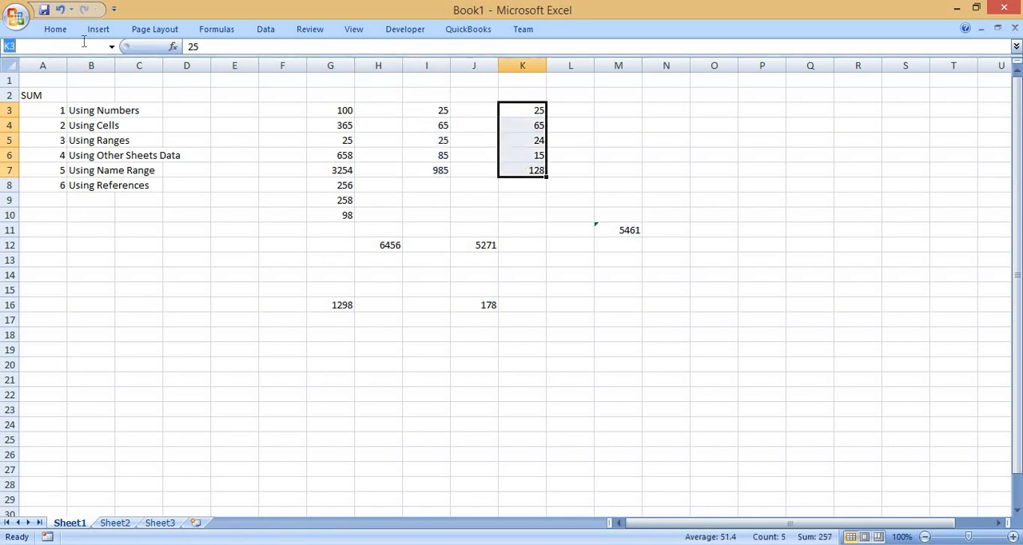
pyautogui.write('third')
pyautogui.press('Return')
# Enter the formula =SUM(first,second,third) in cell M17 to add the three named ranges.
pyautogui.click(636, 318)
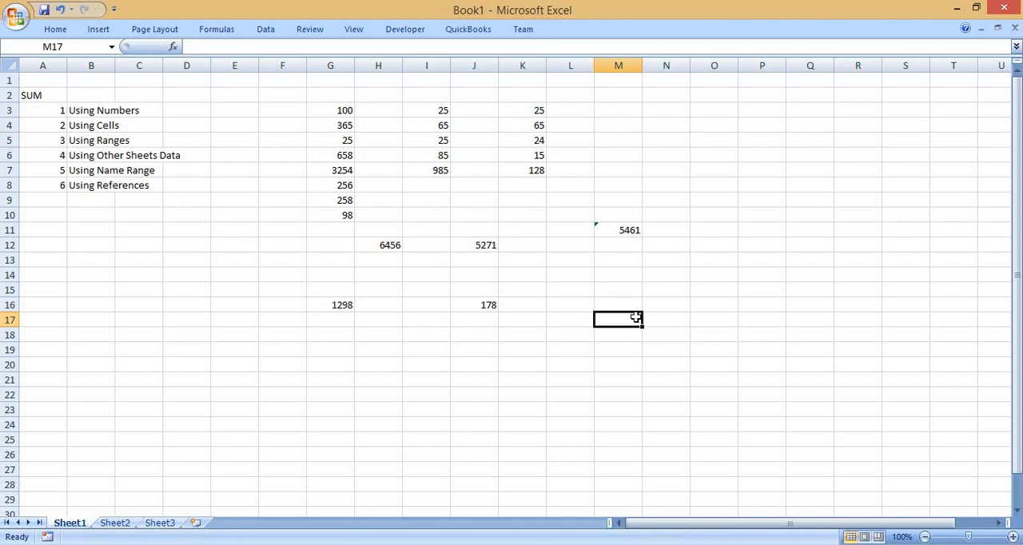
pyautogui.write('=sum')
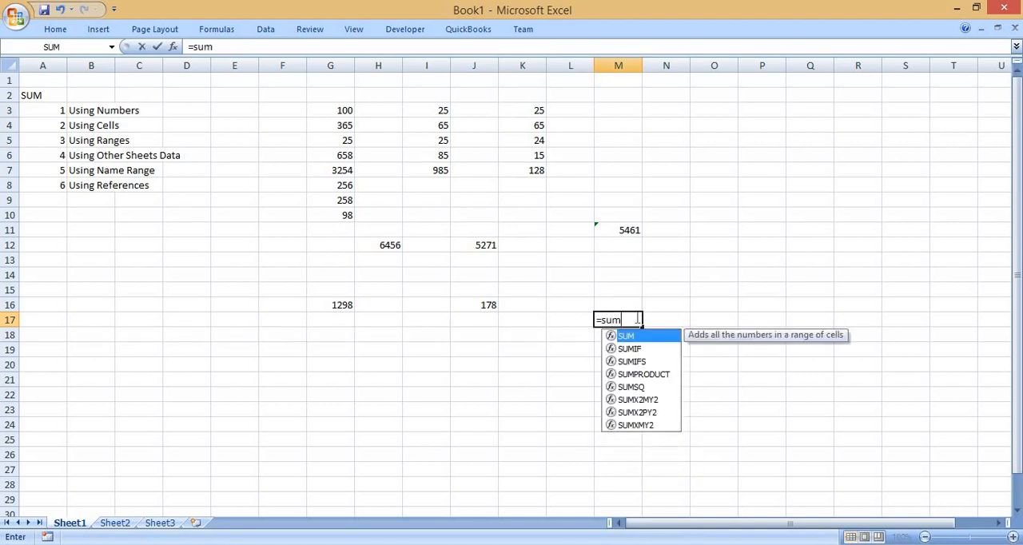
pyautogui.write('(')
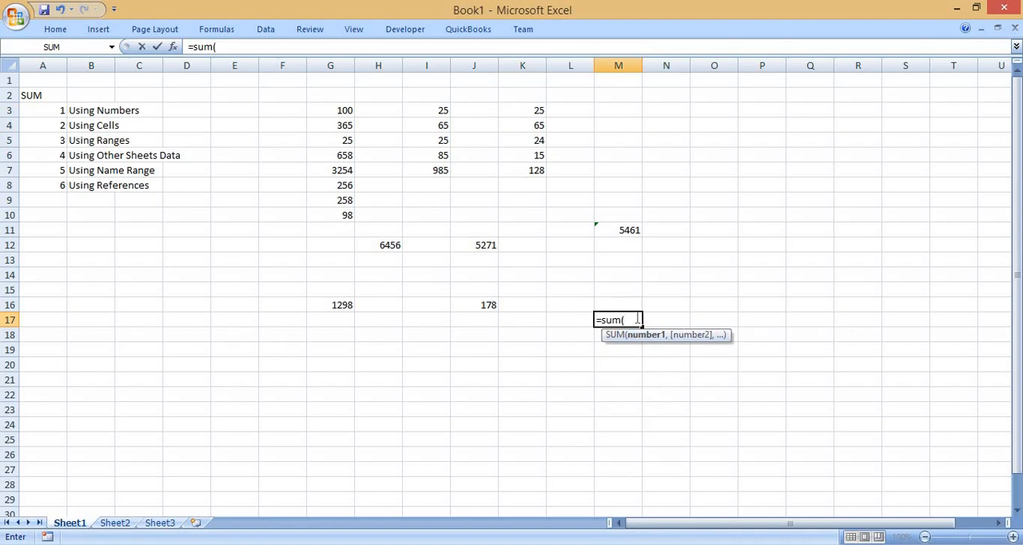
pyautogui.write('fi')
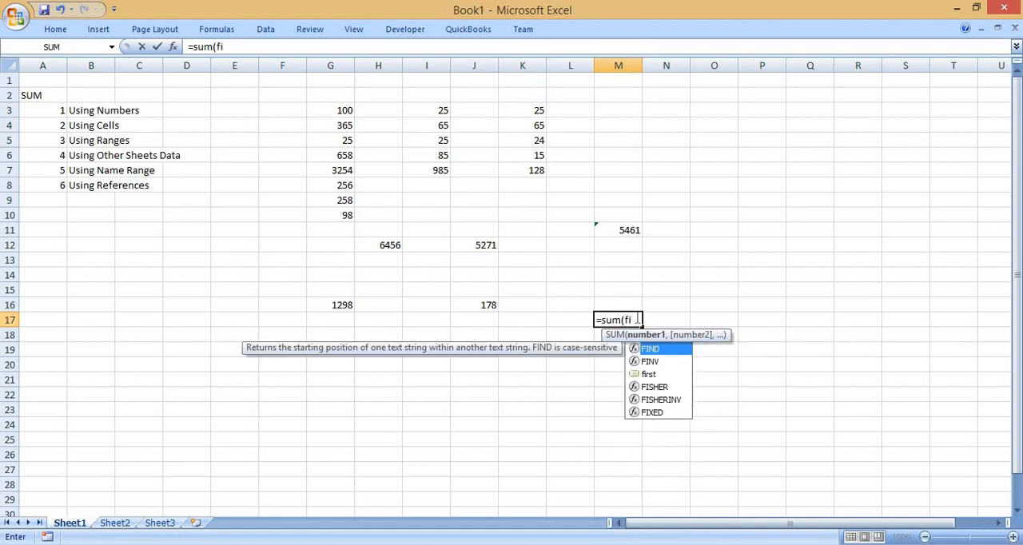
pyautogui.press('Down')
pyautogui.press('Down')
pyautogui.press('Tab')
pyautogui.write(',')
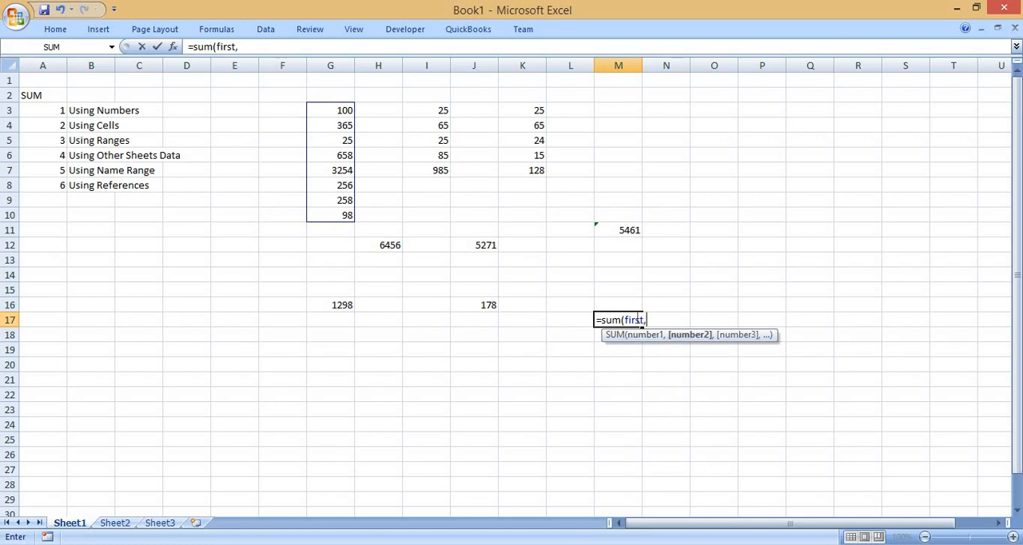
pyautogui.write('end')
pyautogui.press('BackSpace')
pyautogui.press('BackSpace')
pyautogui.press('BackSpace')
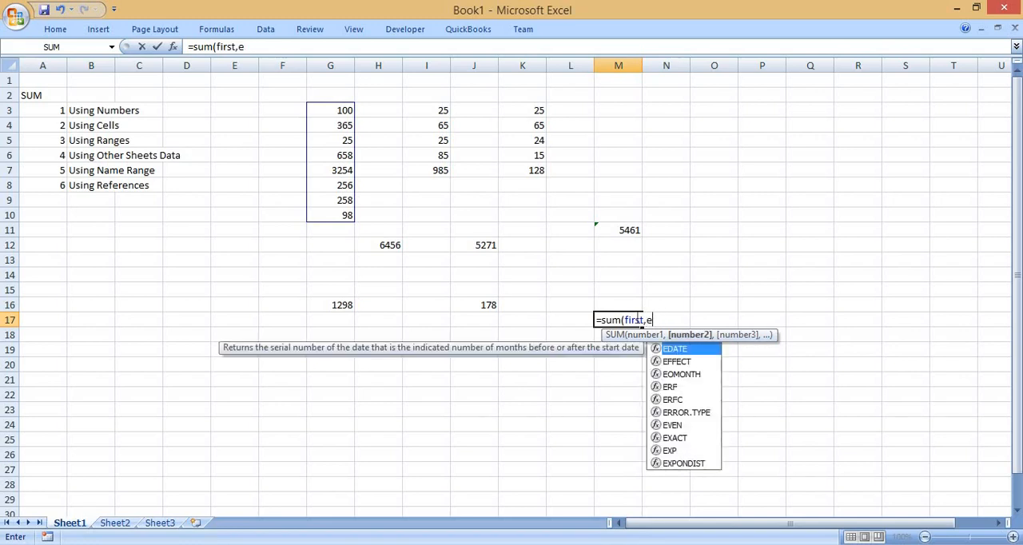
pyautogui.write('se')
pyautogui.press('Down')
pyautogui.press('Tab')
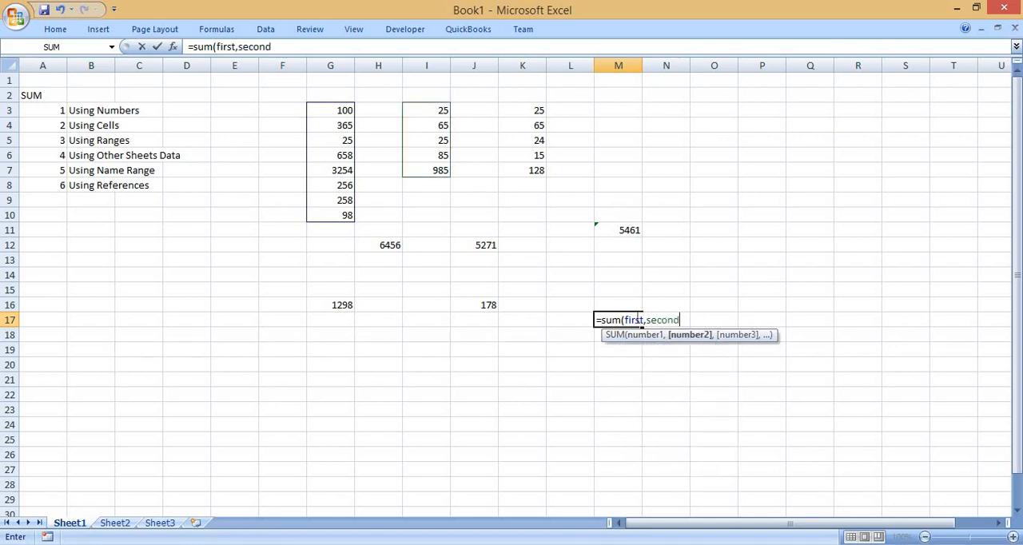
pyautogui.write(',th')
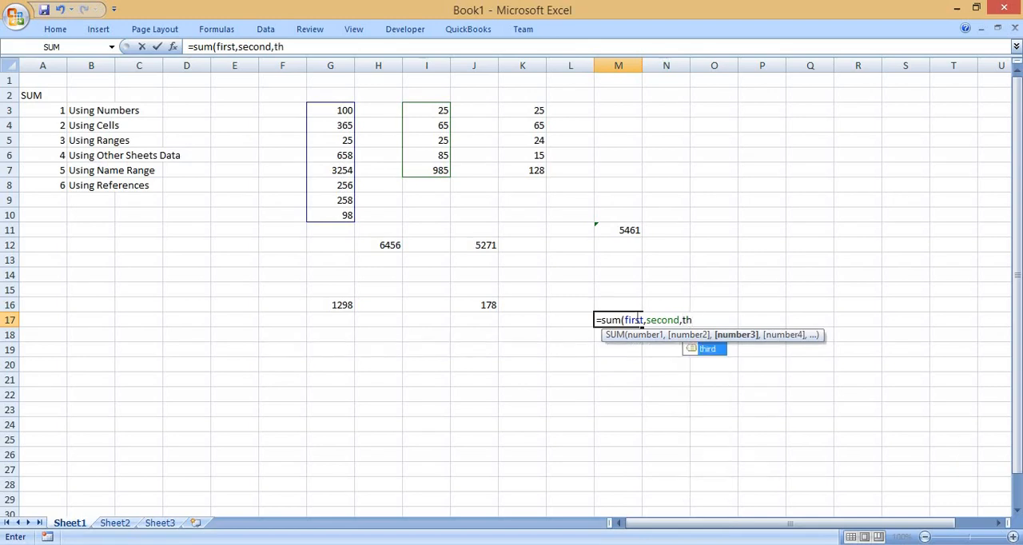
pyautogui.press('Tab')
pyautogui.write(')')
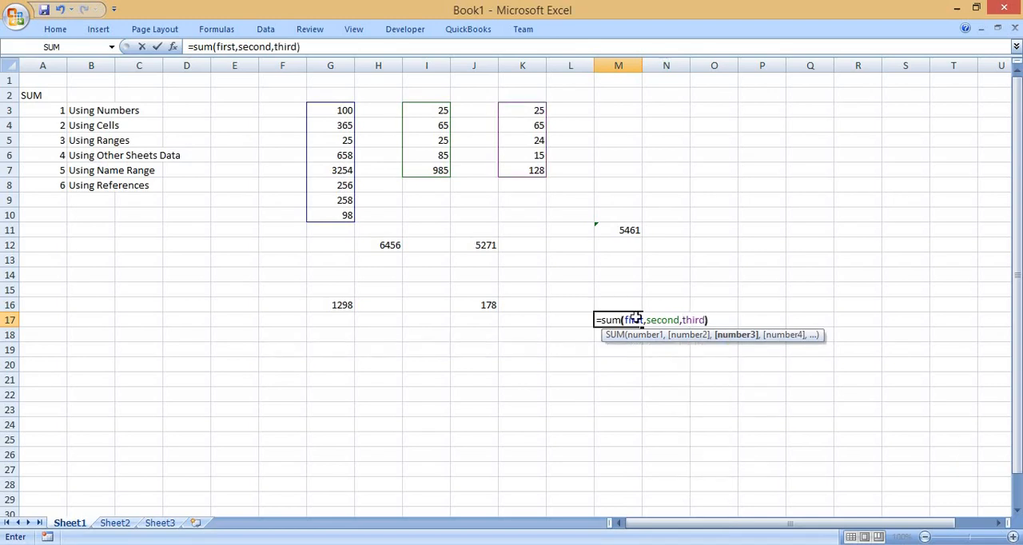
pyautogui.press('Return')
pyautogui.click(637, 320)
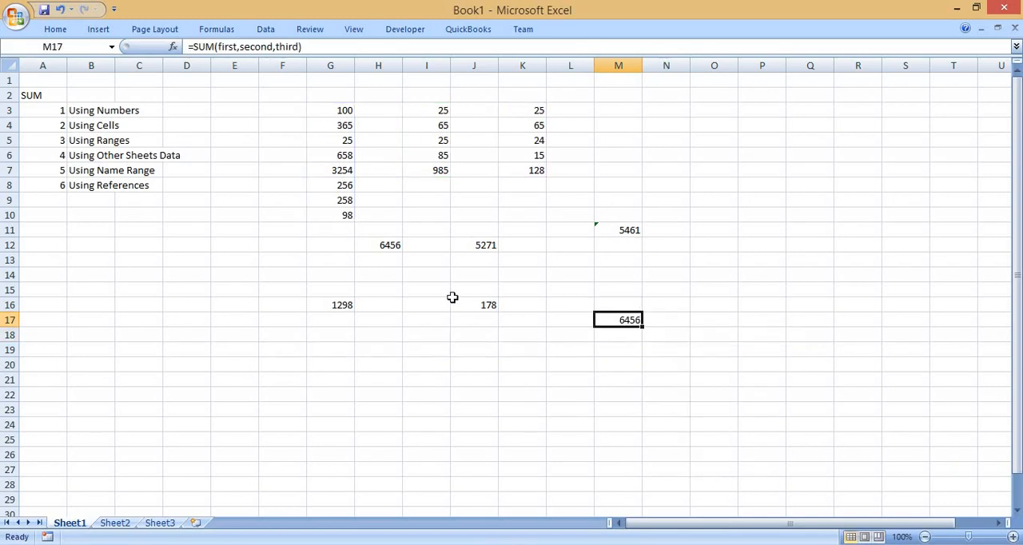
# Check M17's named-range SUM formula against the source numbers and the range named first in G3:G10.
pyautogui.moveTo(326, 110); pyautogui.dragTo(553, 217)
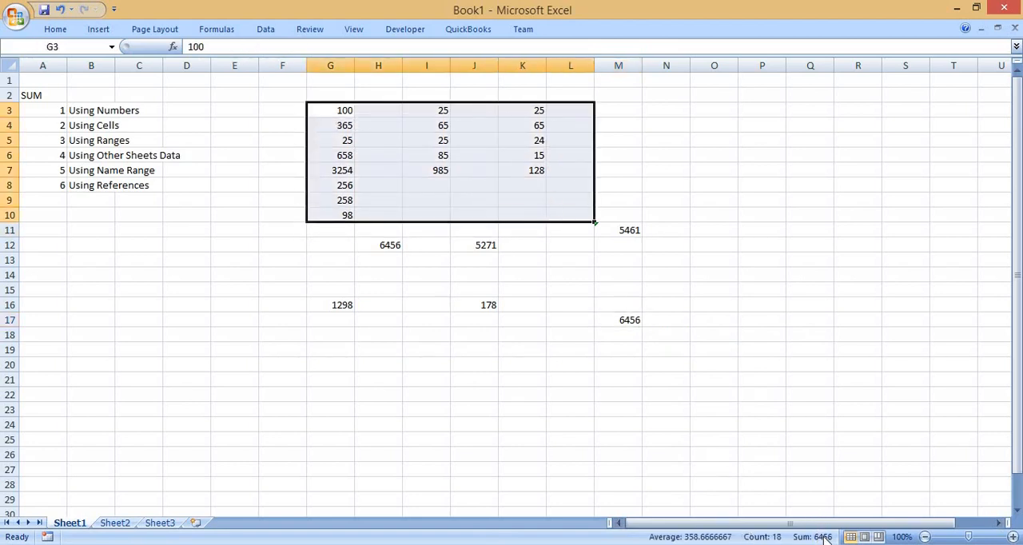
pyautogui.click(622, 320)
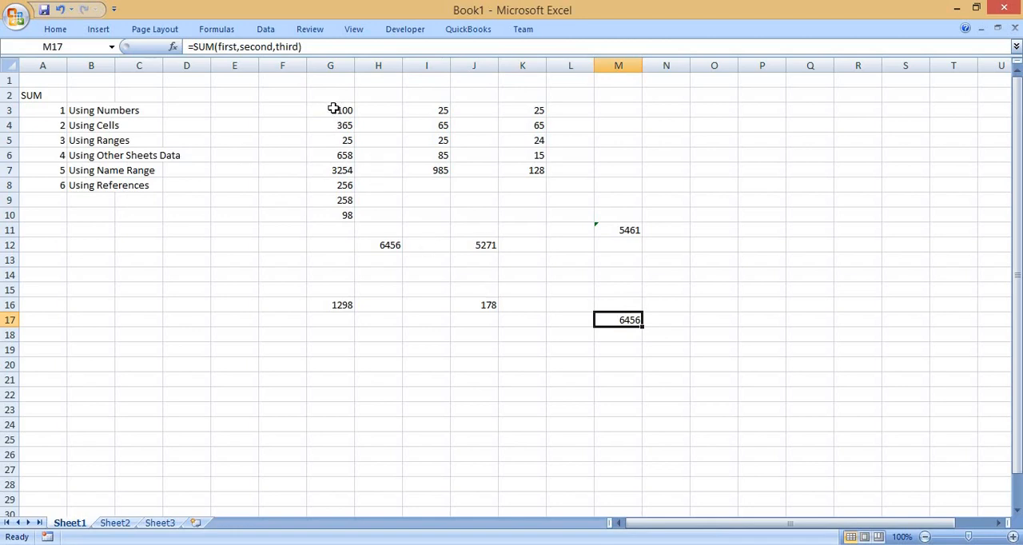
pyautogui.moveTo(334, 108); pyautogui.dragTo(335, 214)
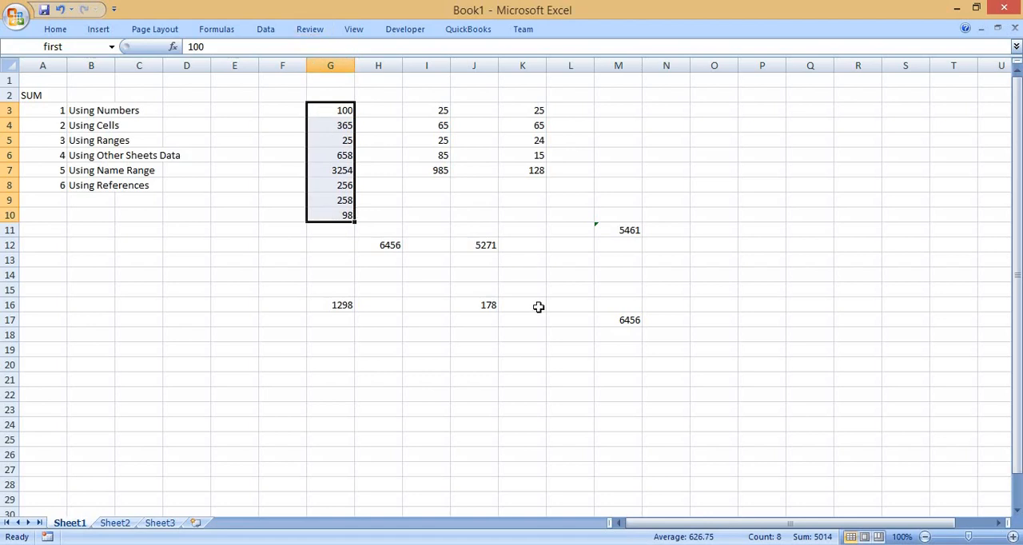
pyautogui.click(610, 322)
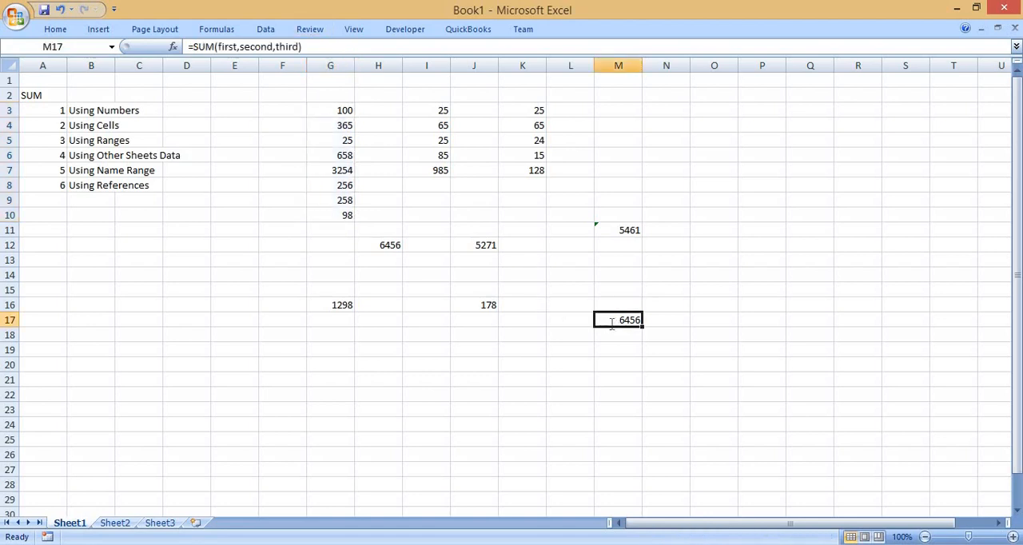
pyautogui.doubleClick(610, 322)
pyautogui.press('Escape')
pyautogui.click(325, 112)
pyautogui.moveTo(335, 203); pyautogui.dragTo(338, 215)
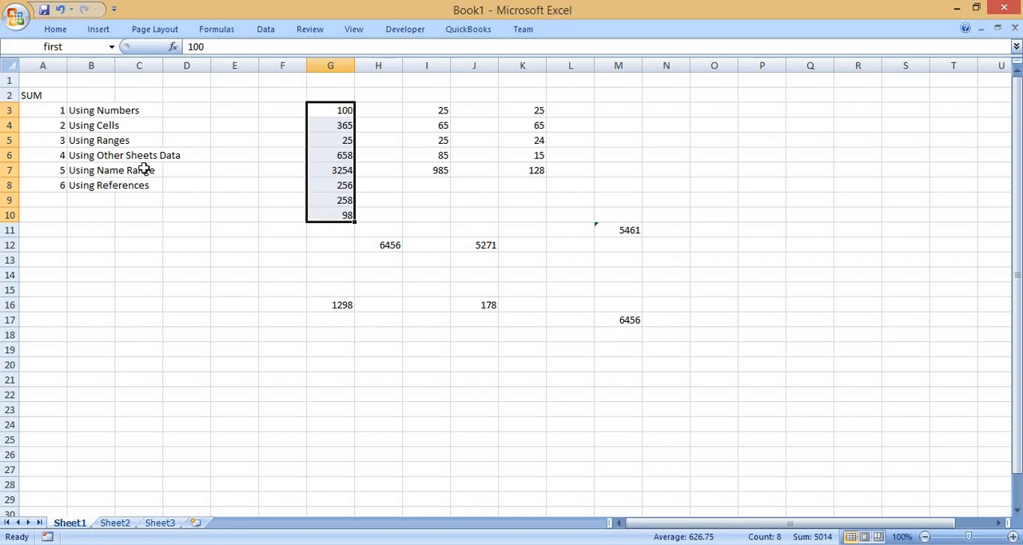
# Enter the range reference g2:k10 as text in cell N4 for the Using References example.
pyautogui.click(93, 183)
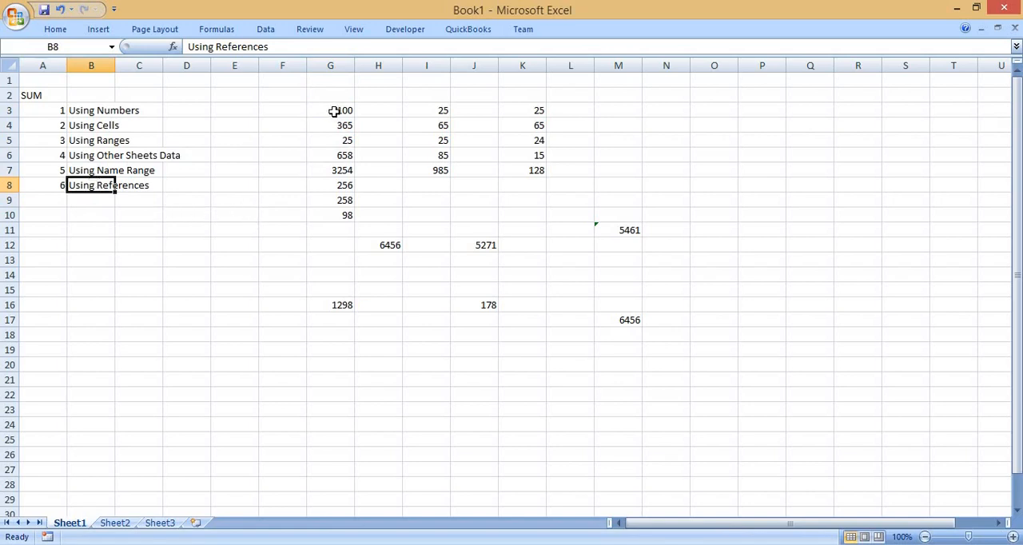
pyautogui.moveTo(334, 112); pyautogui.dragTo(514, 226)
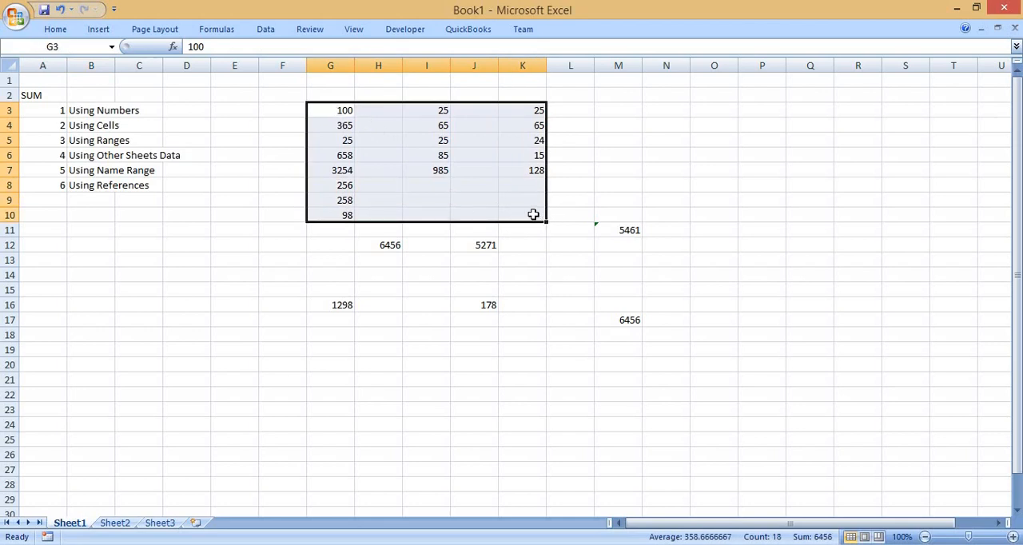
pyautogui.click(662, 125)
pyautogui.write('g2')
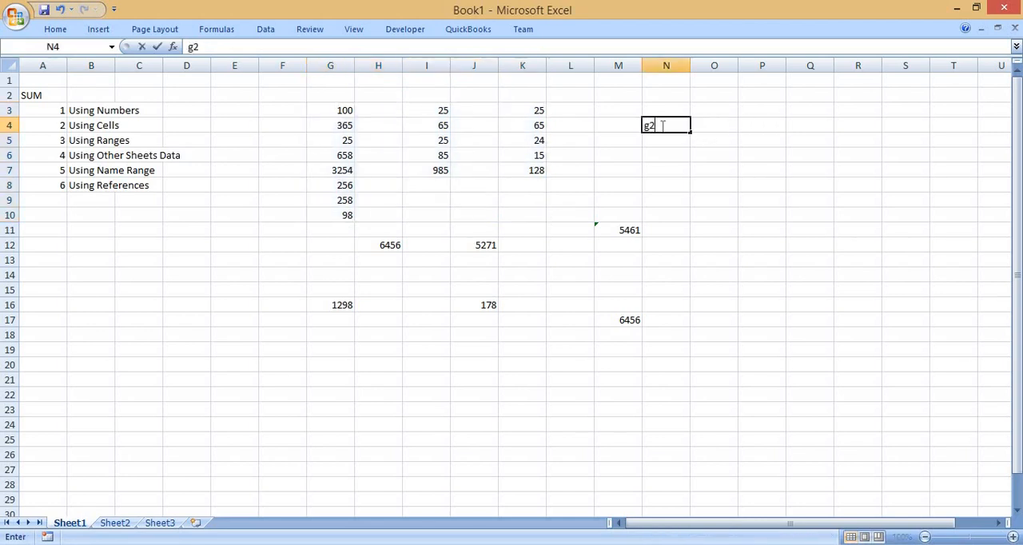
pyautogui.write(':10')
pyautogui.write('10')
pyautogui.press('Return')
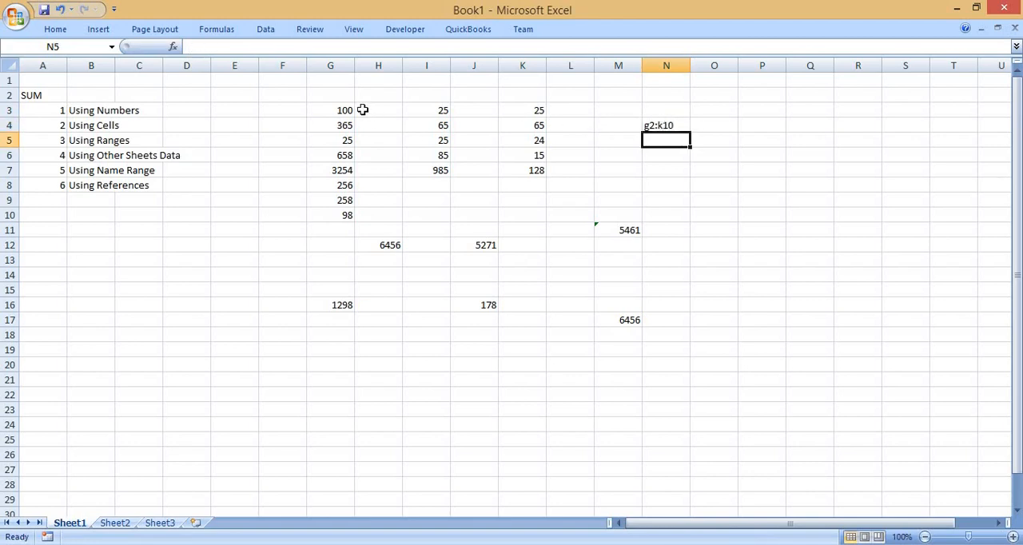
# Enter the formula =SUM(N4) in cell O8, pointing at the cell that holds the range reference text.
pyautogui.moveTo(335, 109); pyautogui.dragTo(520, 211)
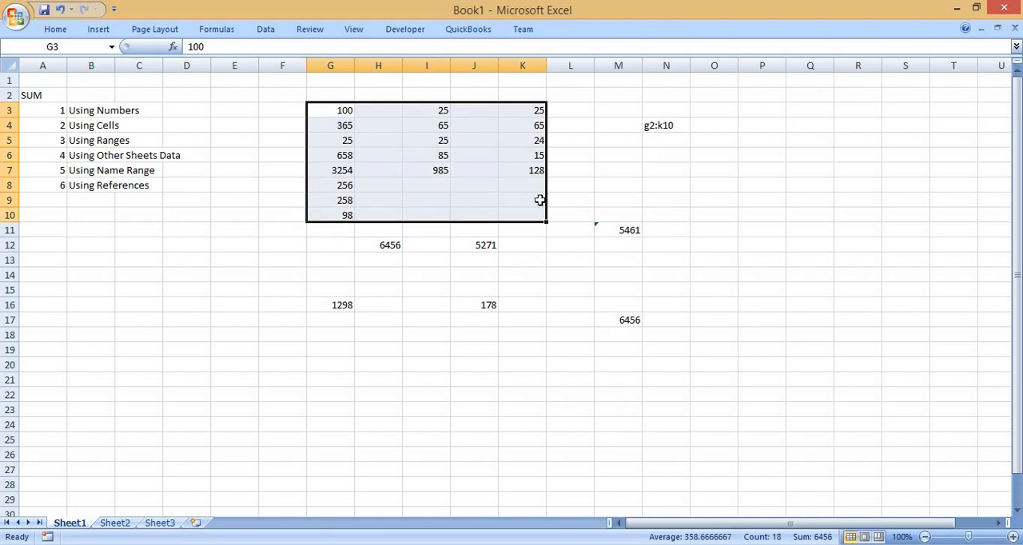
pyautogui.click(650, 128)
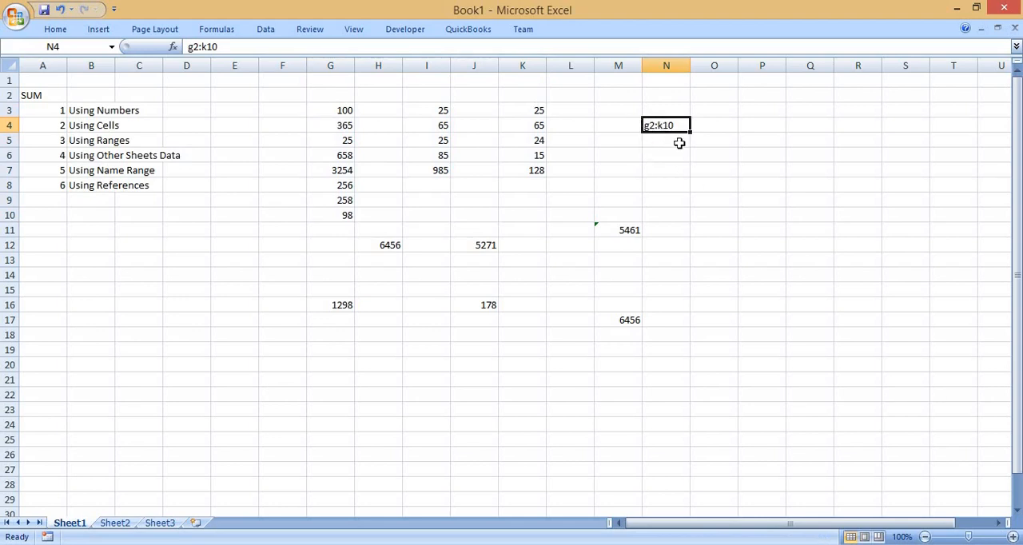
pyautogui.click(708, 190)
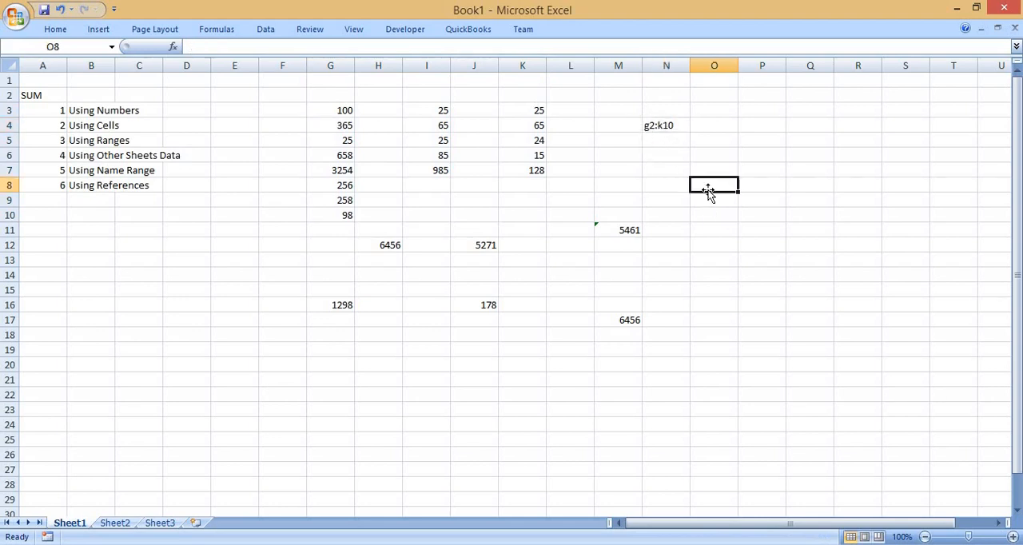
pyautogui.write('=su')
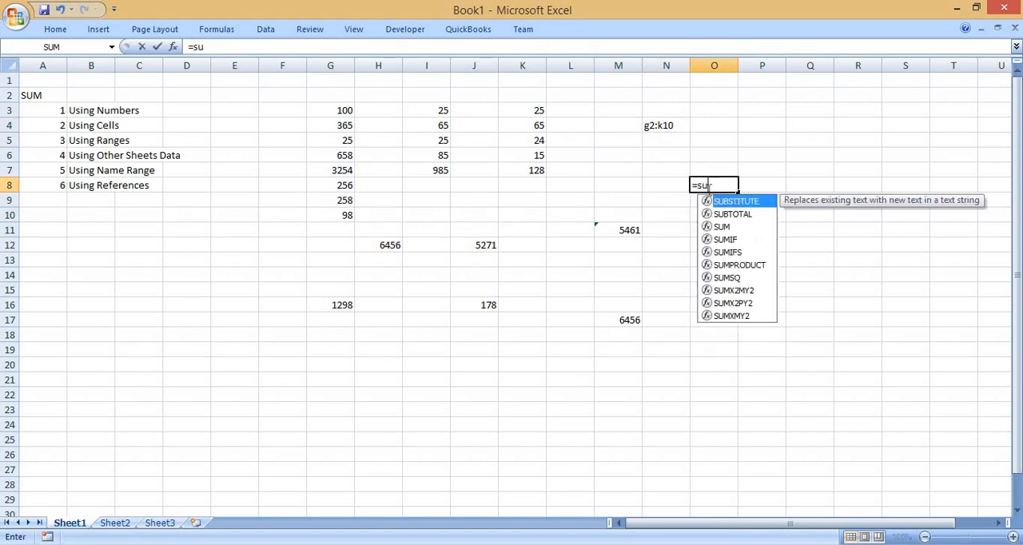
pyautogui.write('m(')
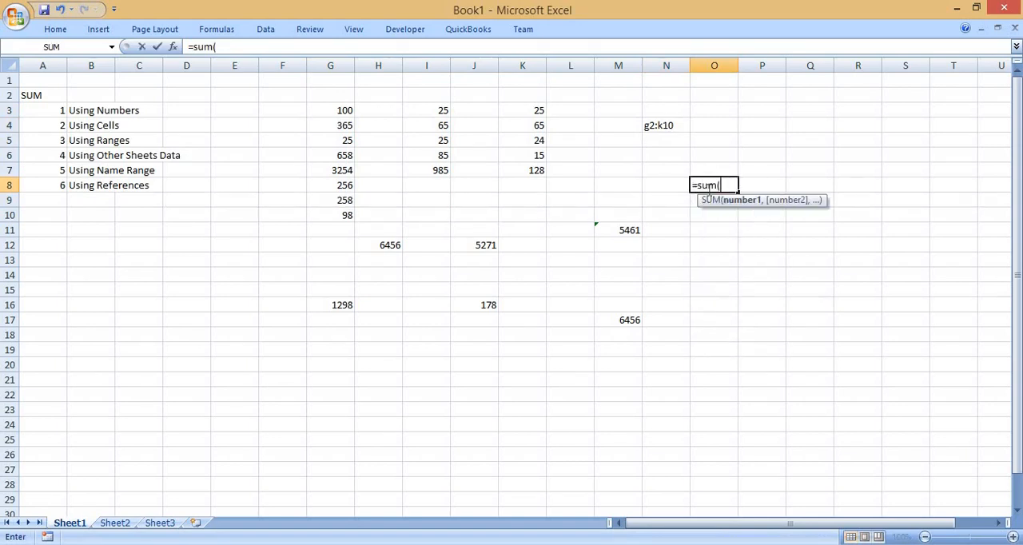
pyautogui.click(664, 125)
pyautogui.write(')')
pyautogui.press('Return')
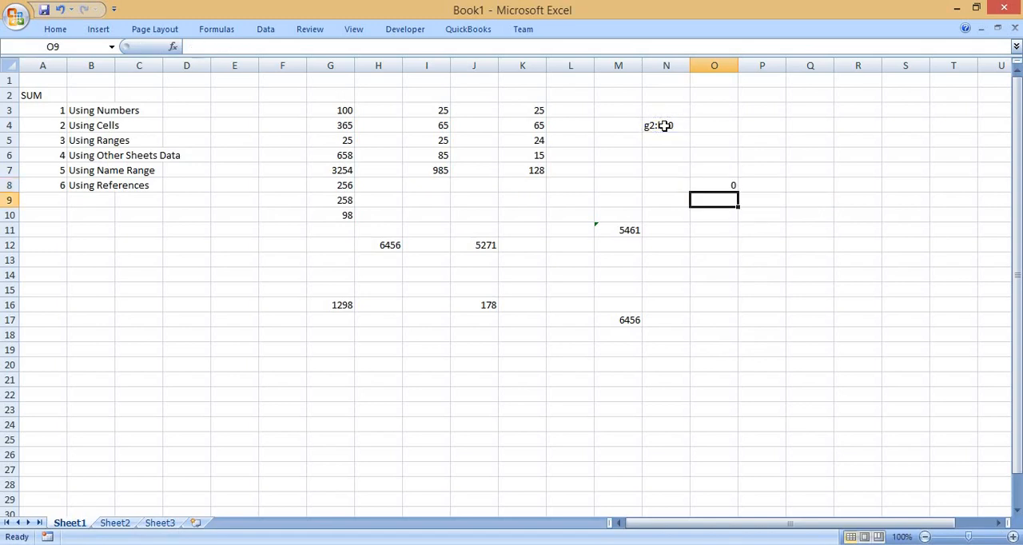
# Open the SUM formula in cell O8 for editing.
pyautogui.press('Up')
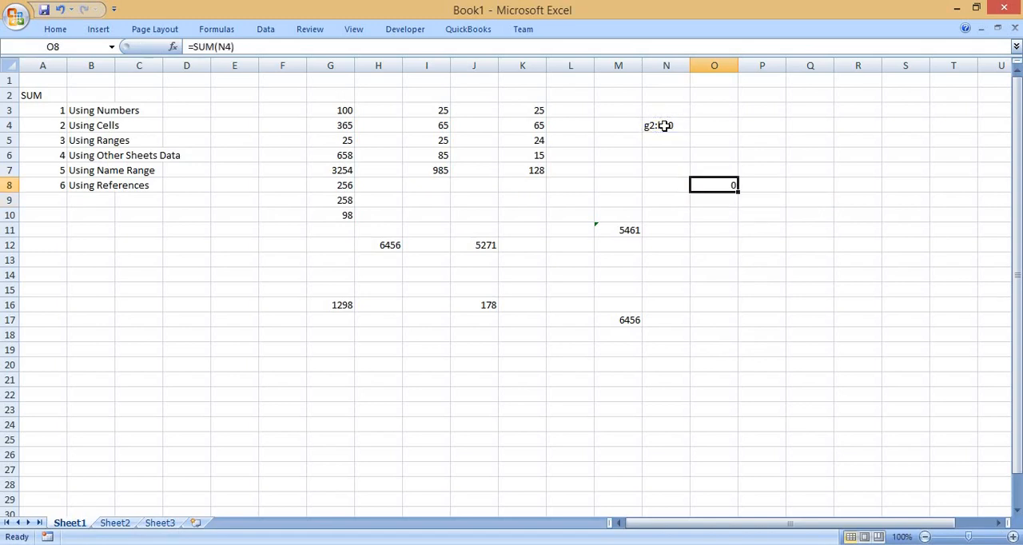
pyautogui.press('F2')
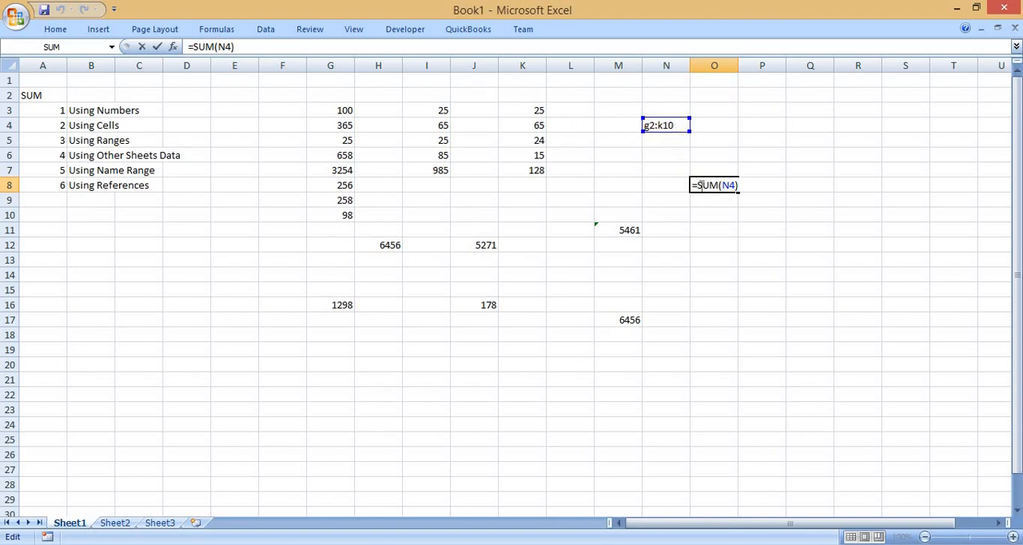
# Change the formula in cell O8 to =SUM(INDIRECT(N4)) so it sums the range written in N4.
pyautogui.press('BackSpace')
pyautogui.press('BackSpace')
pyautogui.press('BackSpace')
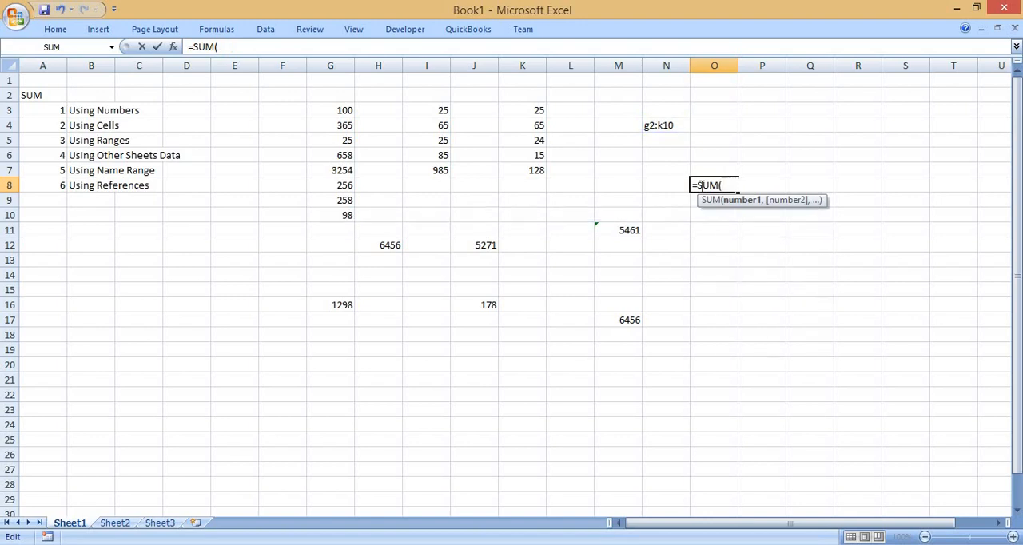
pyautogui.write('in')
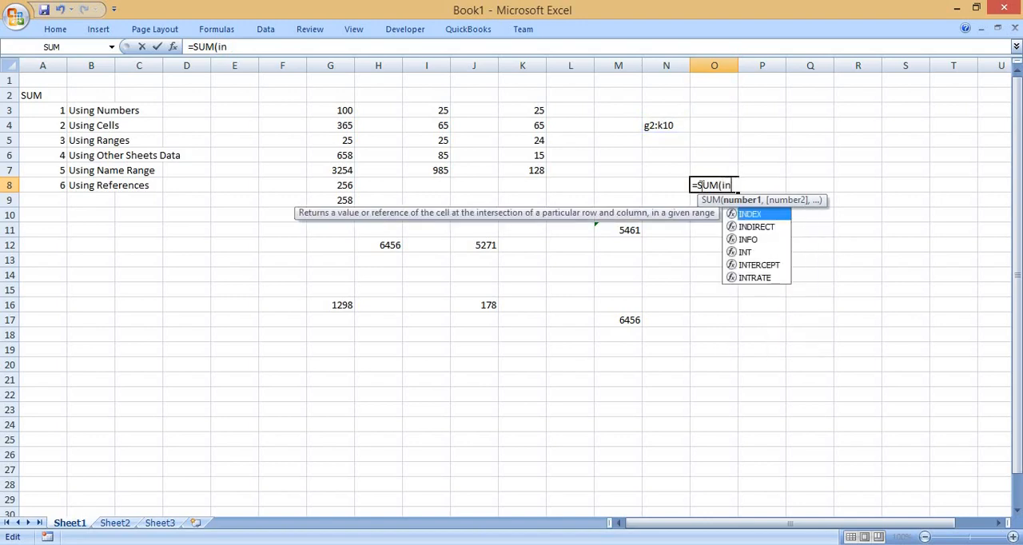
pyautogui.press('Down')
pyautogui.press('Tab')
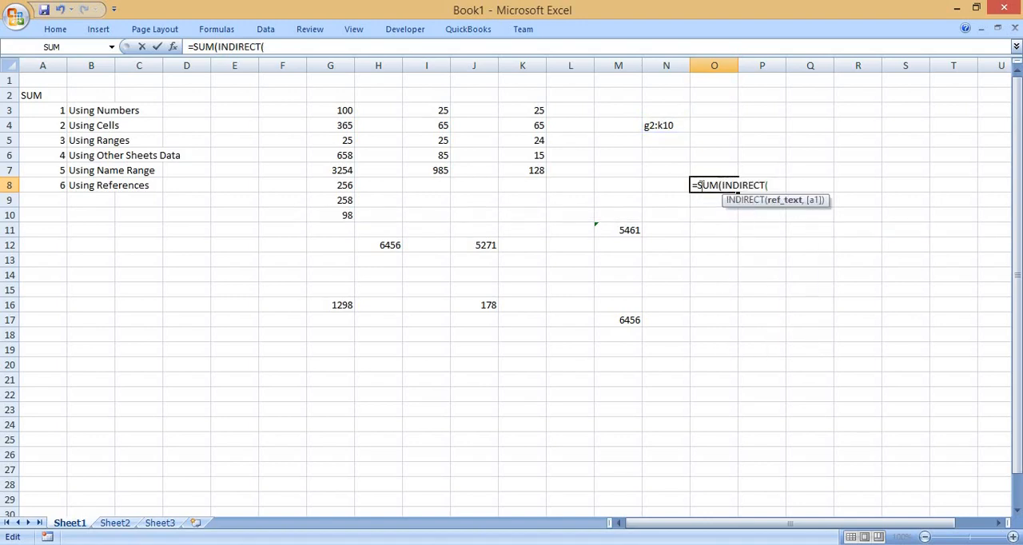
pyautogui.click(674, 124)
pyautogui.write(')')
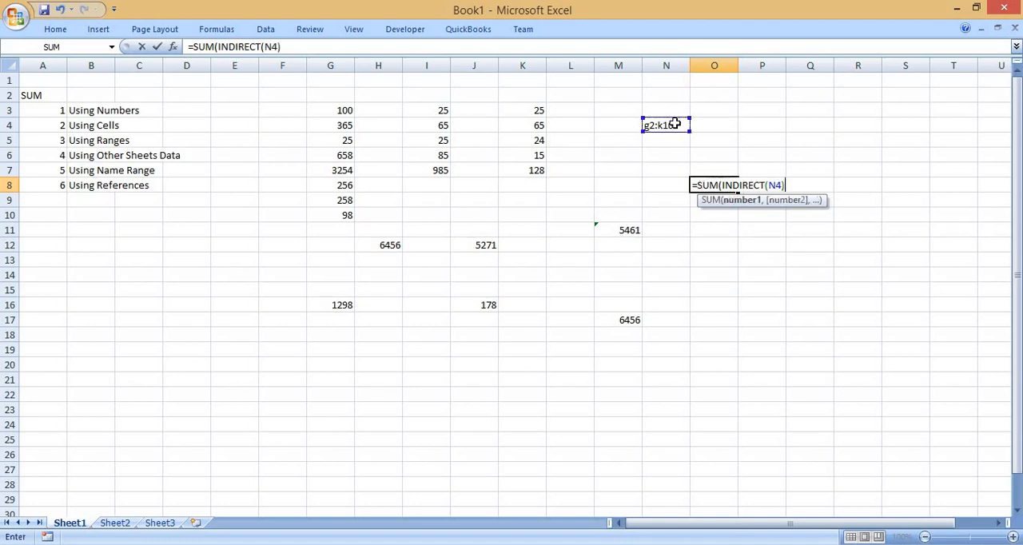
pyautogui.write(')')
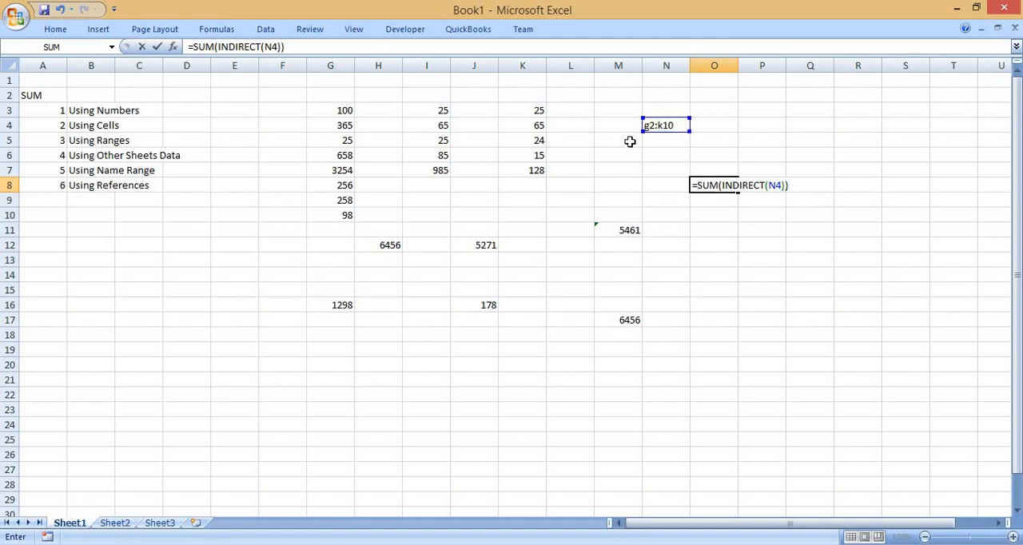
# Check O8's INDIRECT formula against the source numbers starting in G3.
pyautogui.moveTo(343, 110); pyautogui.dragTo(500, 216)
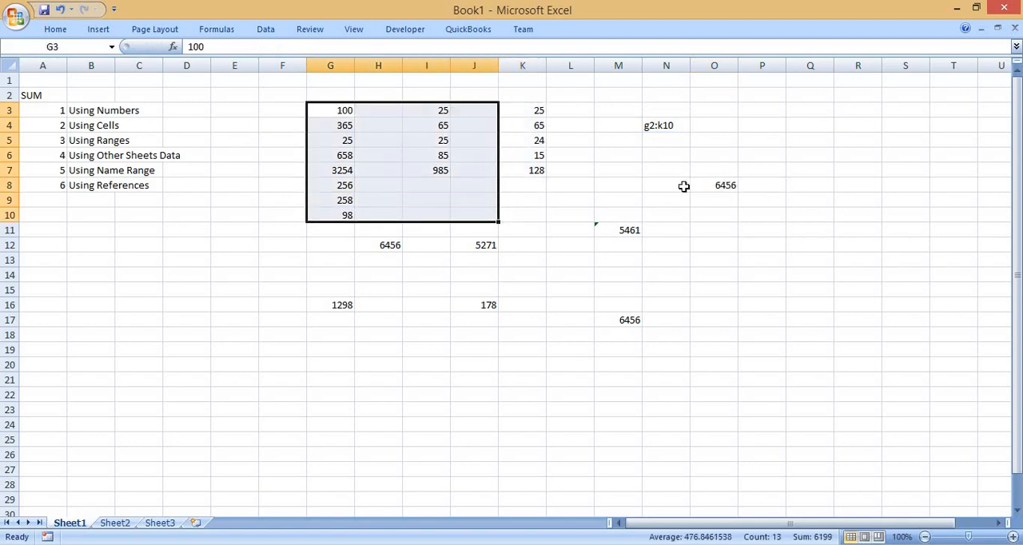
pyautogui.click(710, 174)
pyautogui.press('Down')
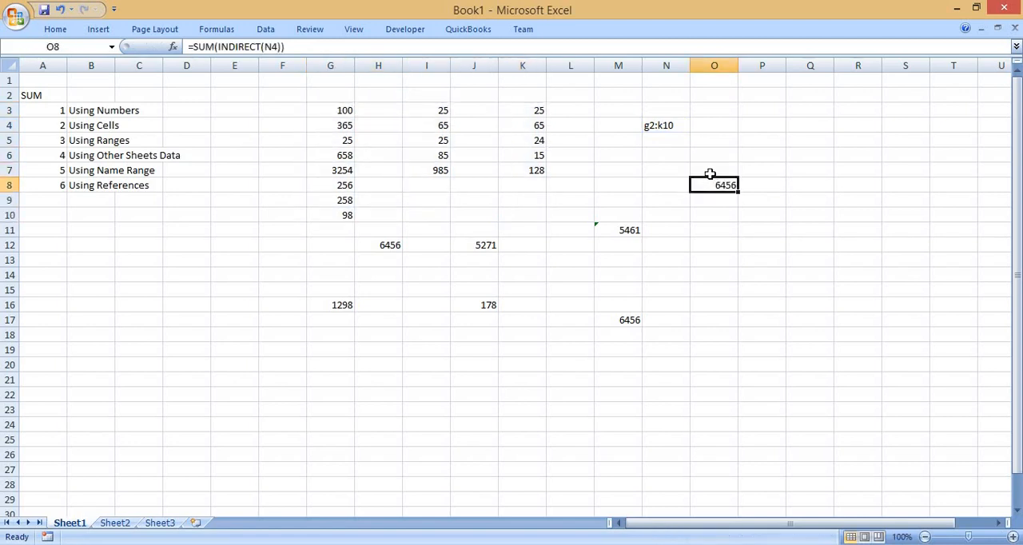
pyautogui.press('F2')
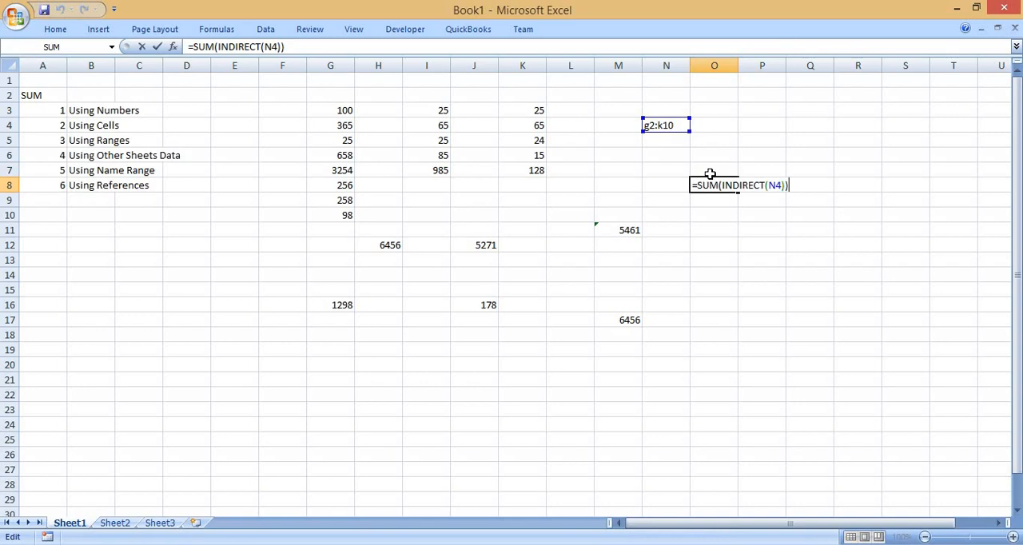
pyautogui.press('Escape')
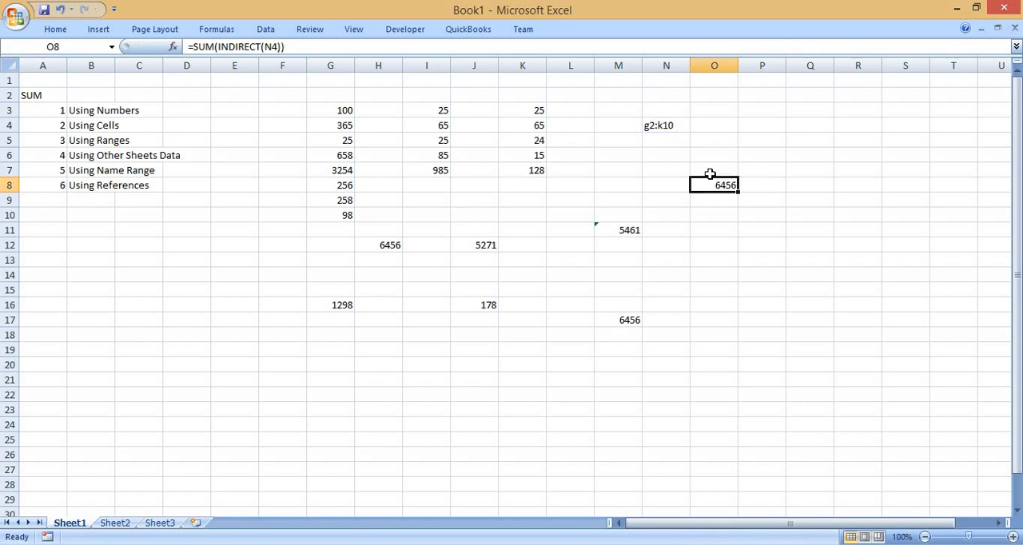
pyautogui.click(337, 107)
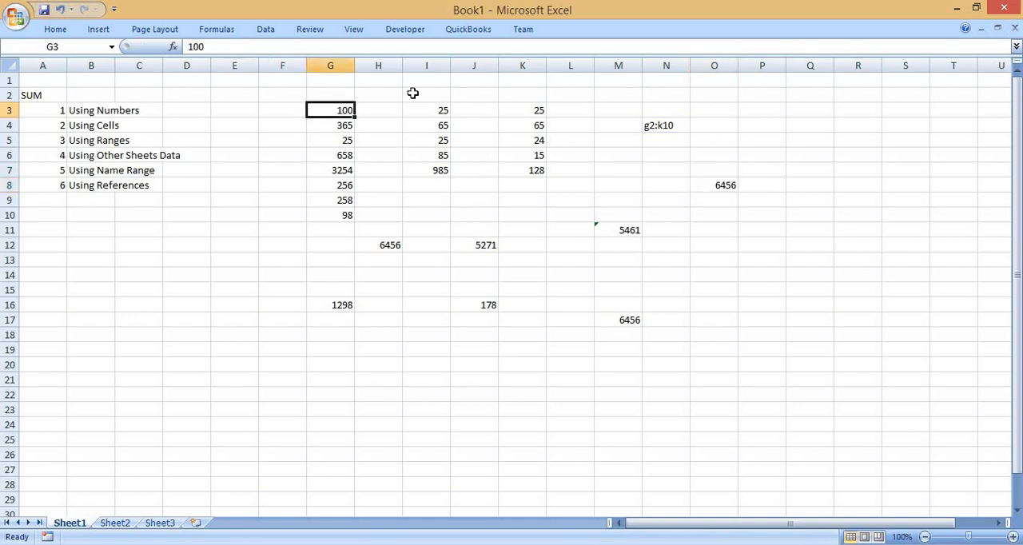
# Enter the range reference l3:k7 as text in cell D17, for the number block in columns I to K.
pyautogui.moveTo(419, 113); pyautogui.dragTo(518, 182)
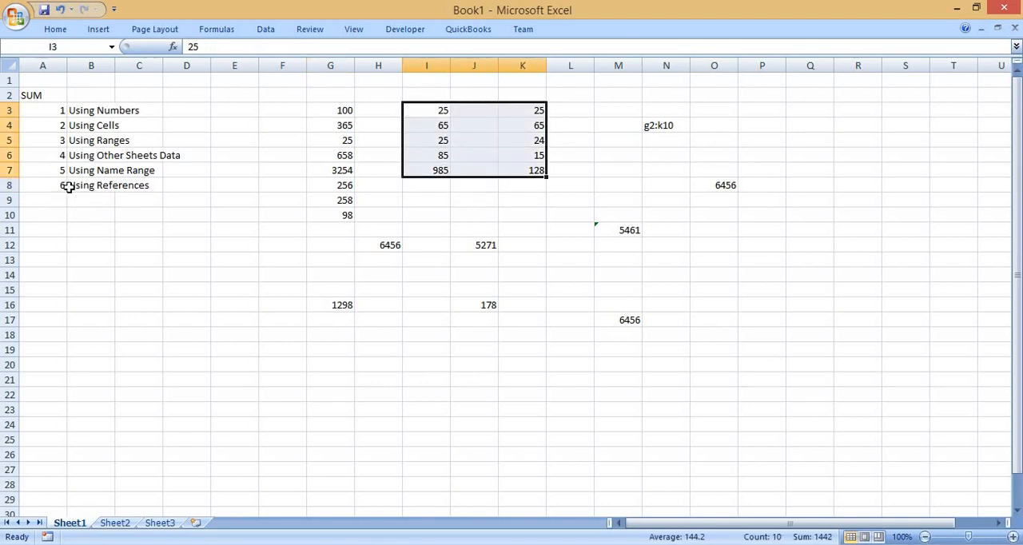
pyautogui.click(398, 309)
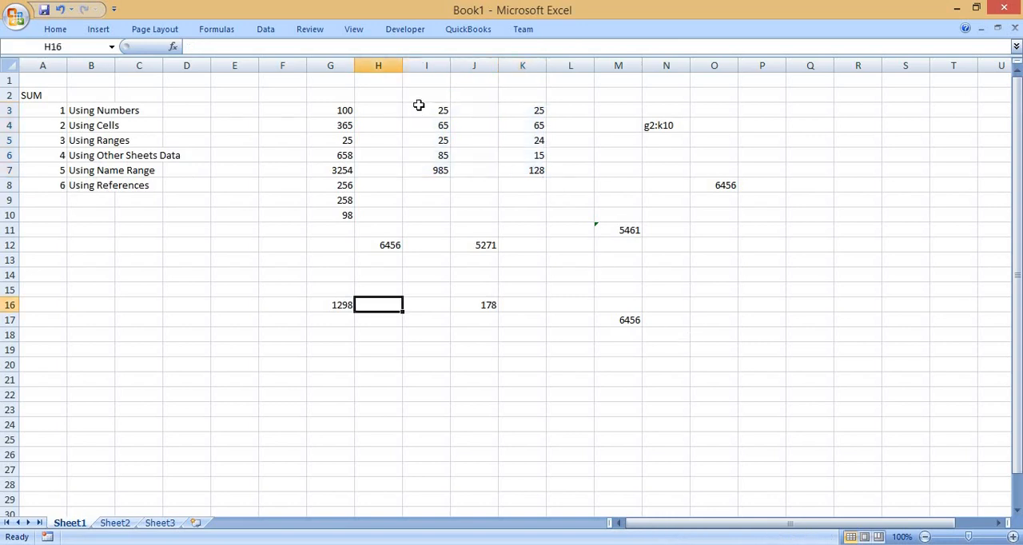
pyautogui.moveTo(422, 108); pyautogui.dragTo(530, 169)
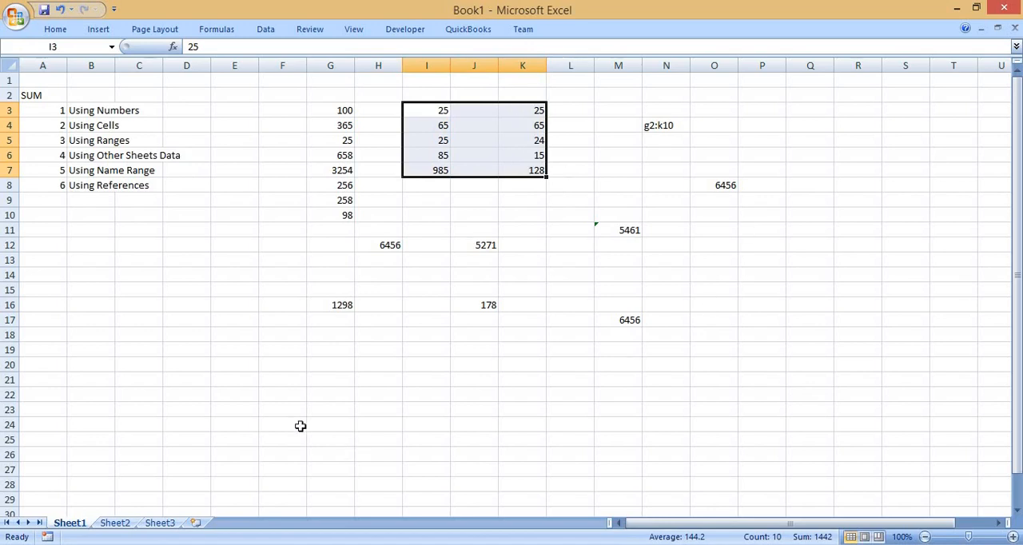
pyautogui.click(172, 316)
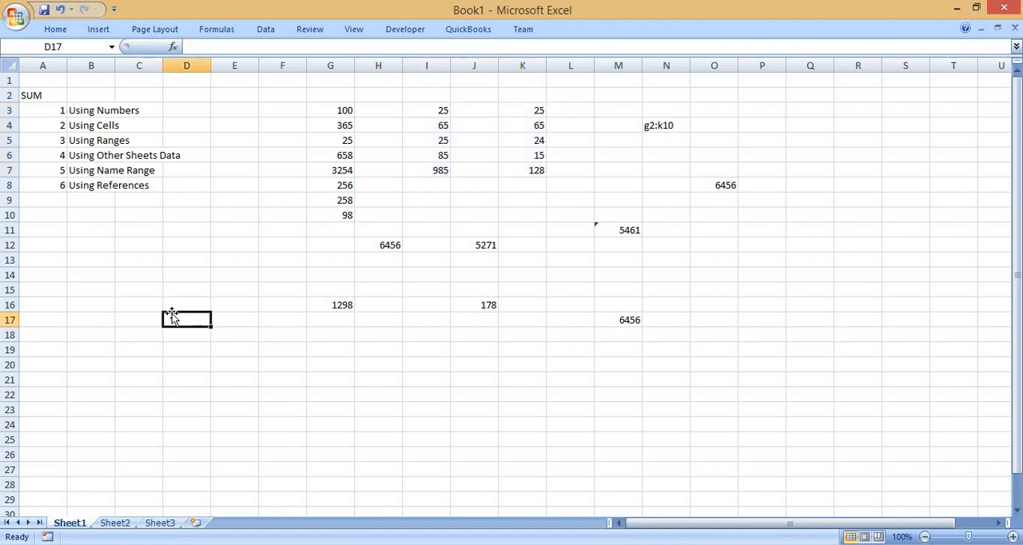
pyautogui.write('I')
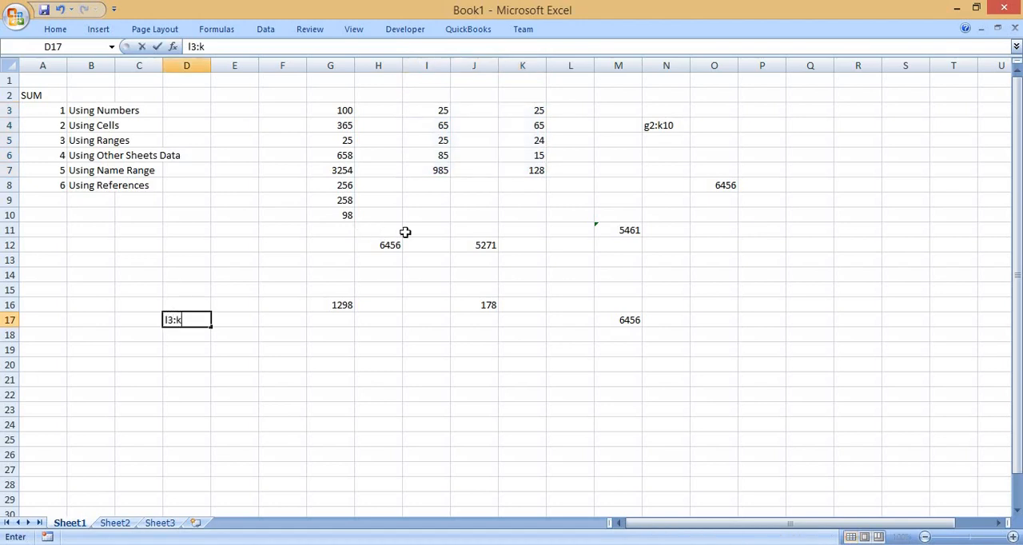
pyautogui.write('3:k7')
pyautogui.press('Return')
pyautogui.press('Up')
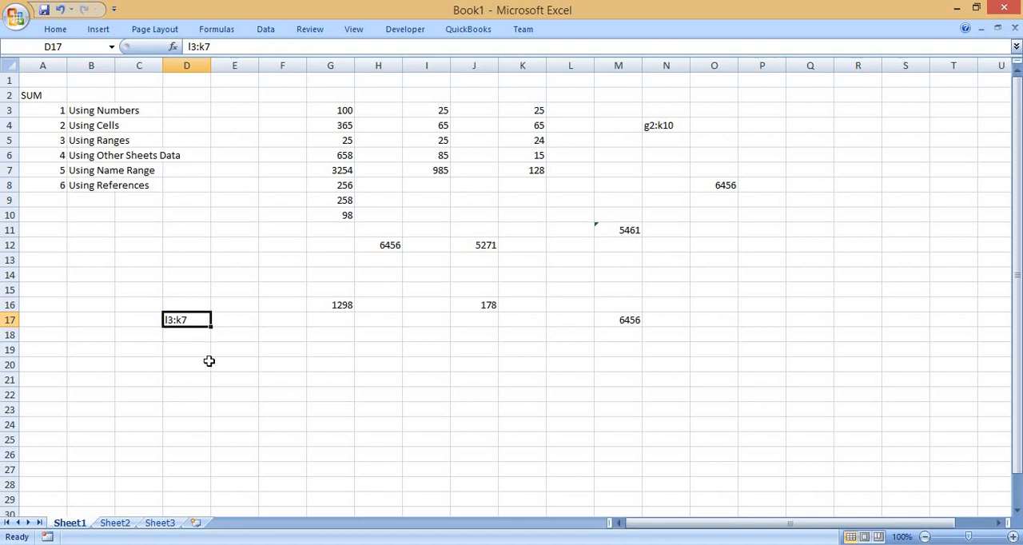
# Enter the formula =SUM(INDIRECT(D17)) in cell E19 to sum the range written in D17.
pyautogui.click(233, 354)
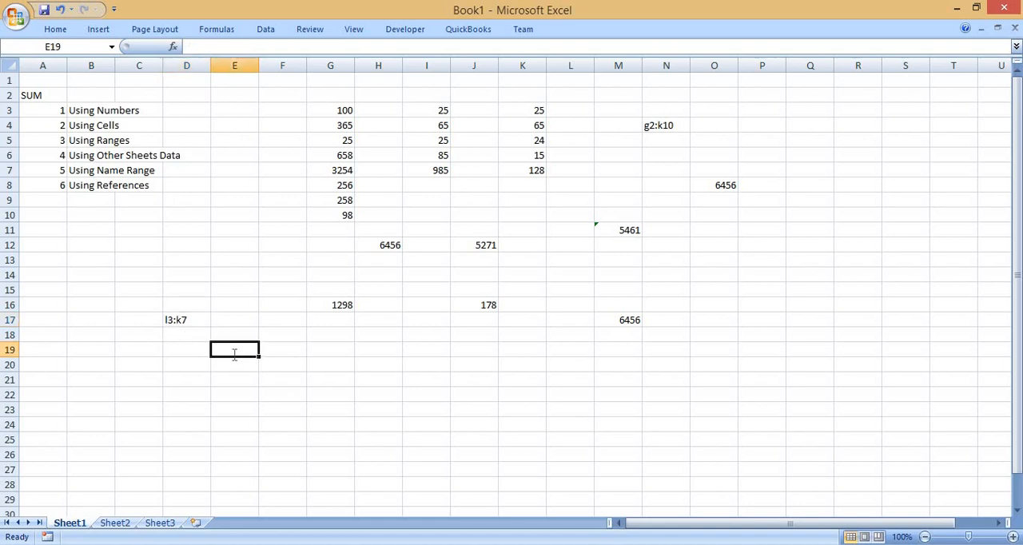
pyautogui.write('=sum')
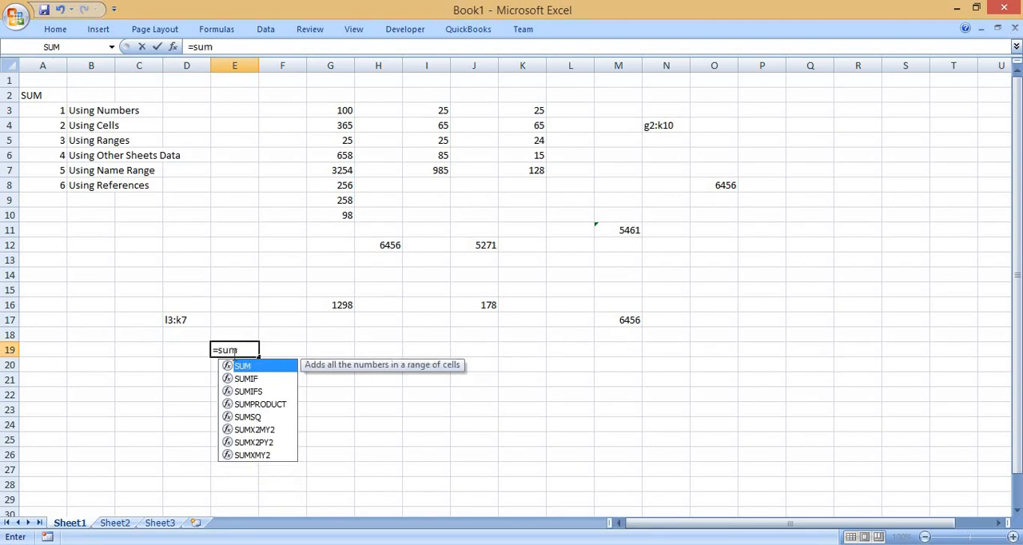
pyautogui.write('(')
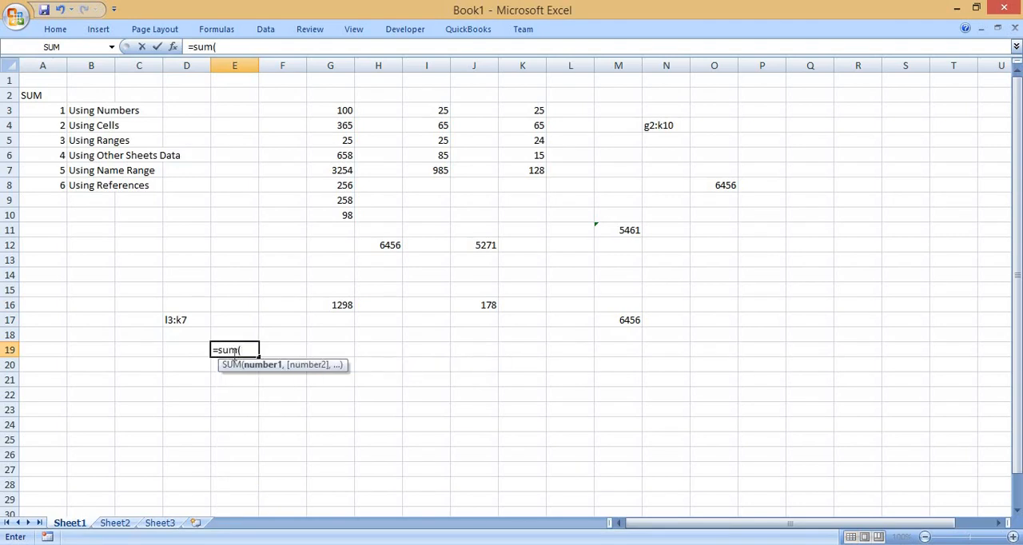
pyautogui.write('ind')
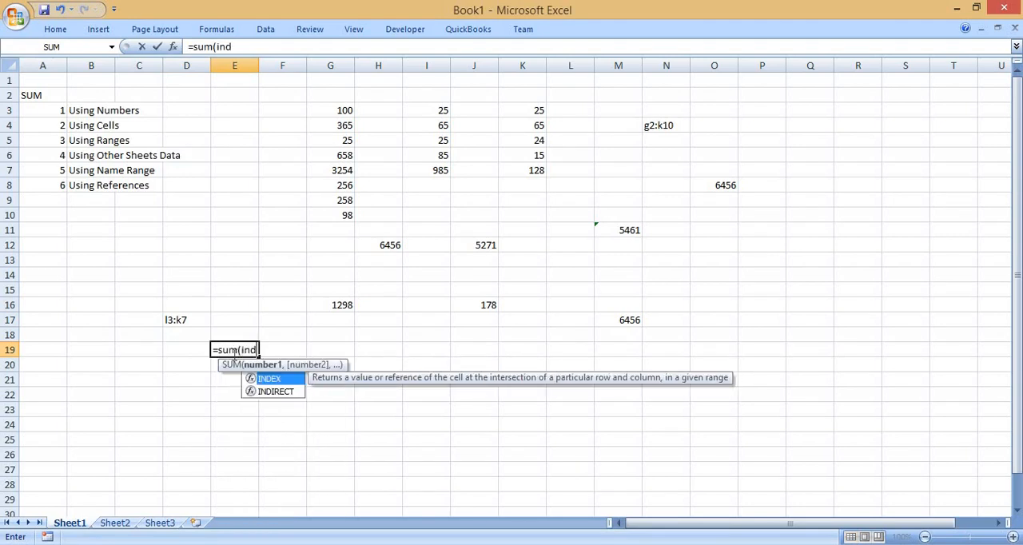
pyautogui.press('Down')
pyautogui.press('Tab')
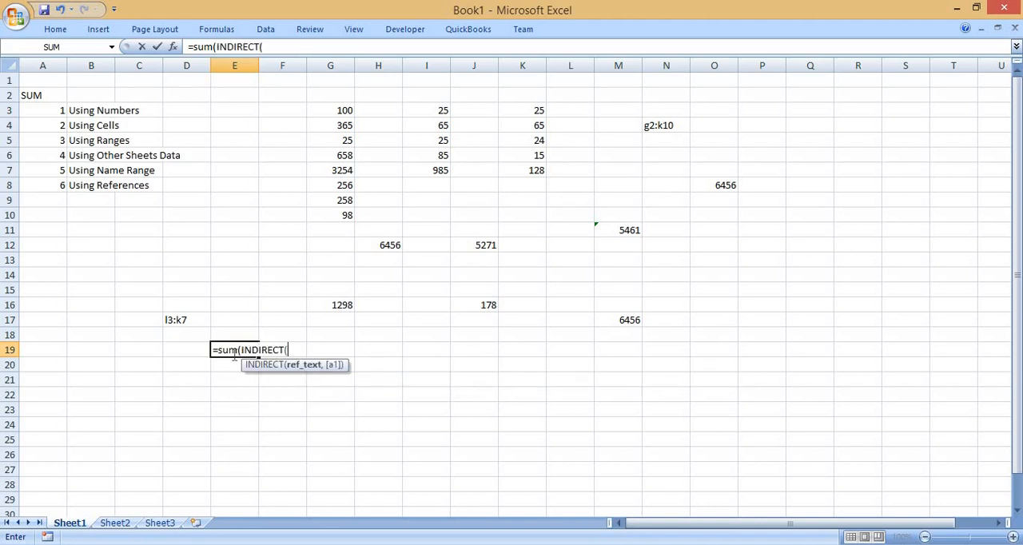
pyautogui.click(184, 319)
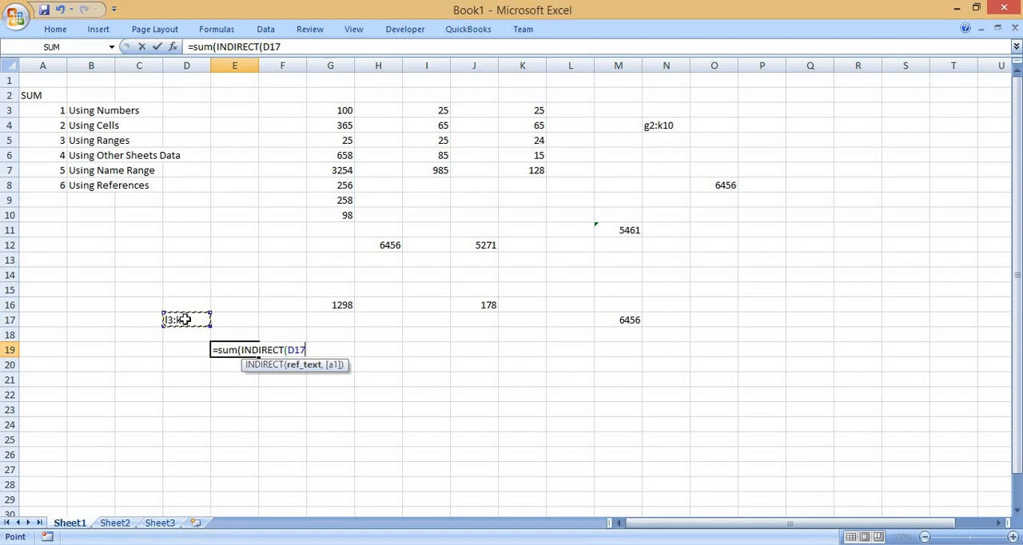
pyautogui.write(')')
pyautogui.press('Return')
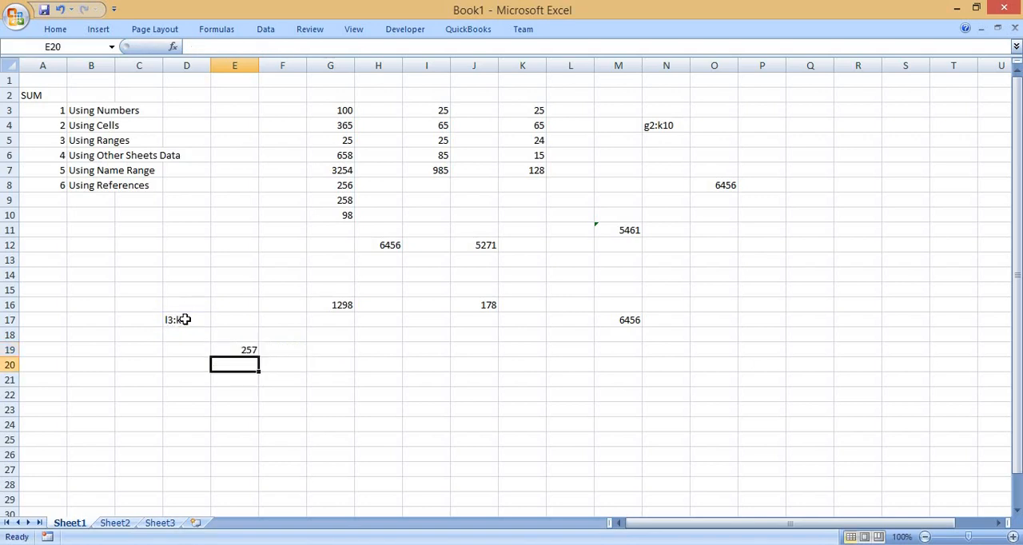
pyautogui.press('Up')
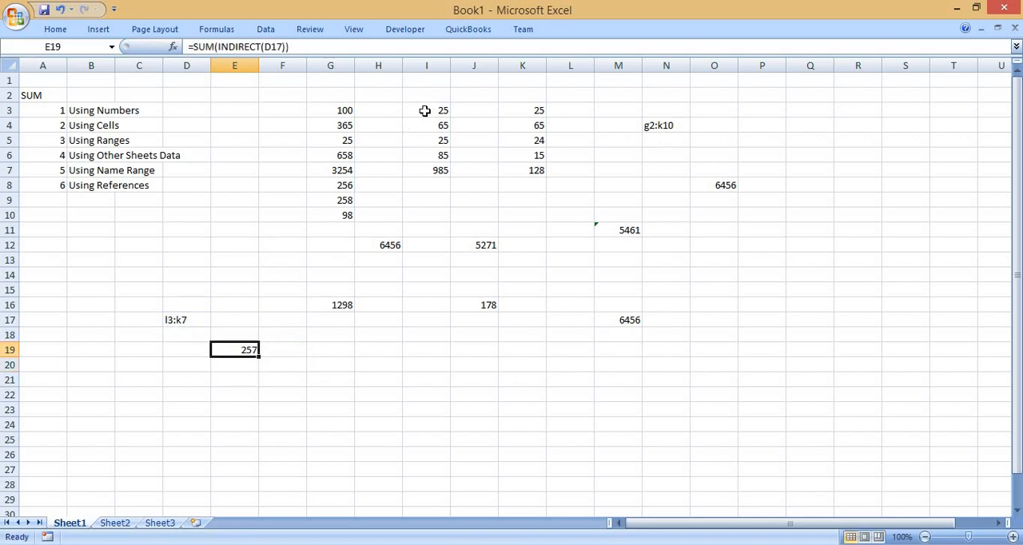
# Correct the range reference text in D17 to i3:k7 and check the formula in E19.
pyautogui.moveTo(425, 110); pyautogui.dragTo(525, 169)
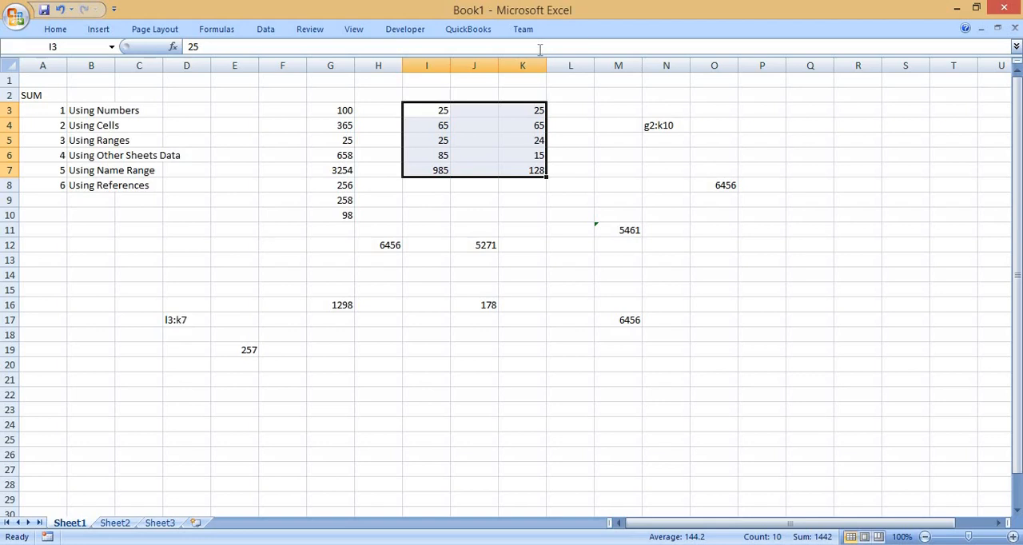
pyautogui.click(178, 319)
pyautogui.doubleClick(181, 320)
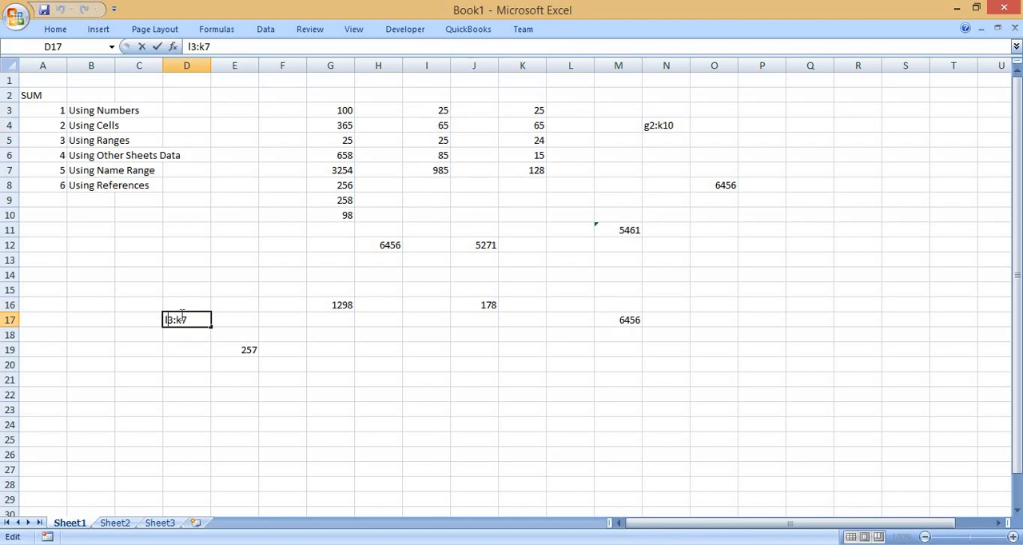
pyautogui.press('Delete')
pyautogui.write('i')
pyautogui.press('Return')
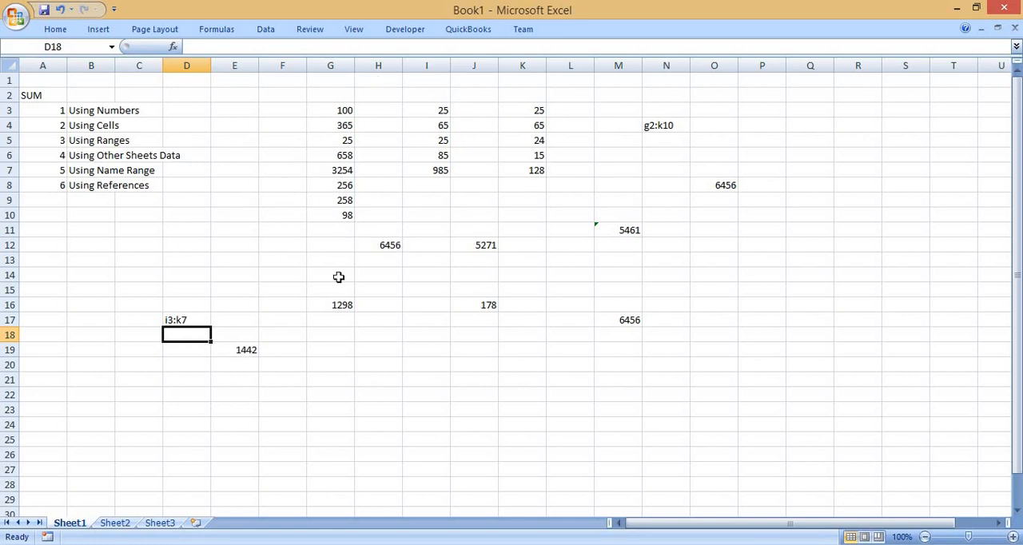
pyautogui.click(242, 352)
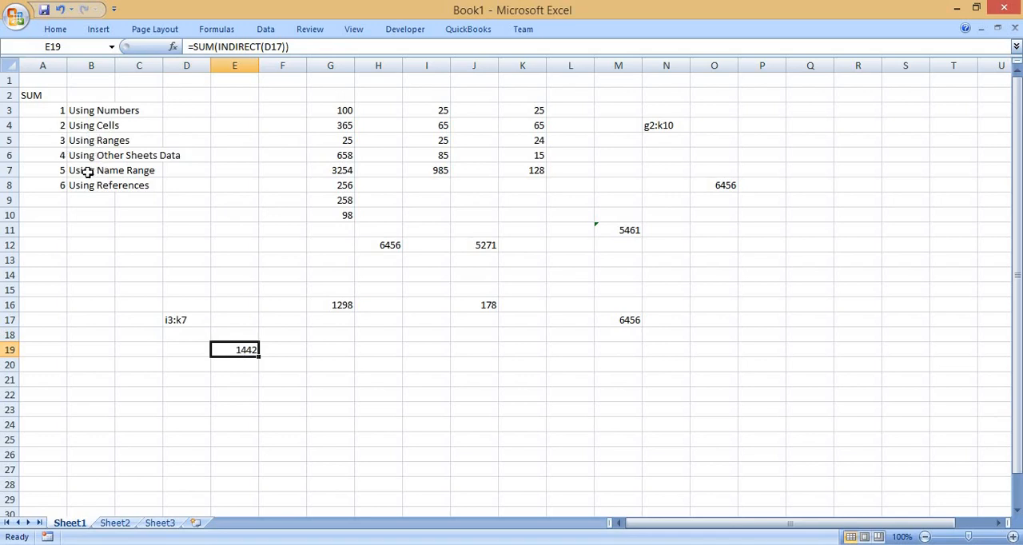
# Set cell I3 to 25000 and check how the INDIRECT sum in E19 responds.
pyautogui.click(442, 111)
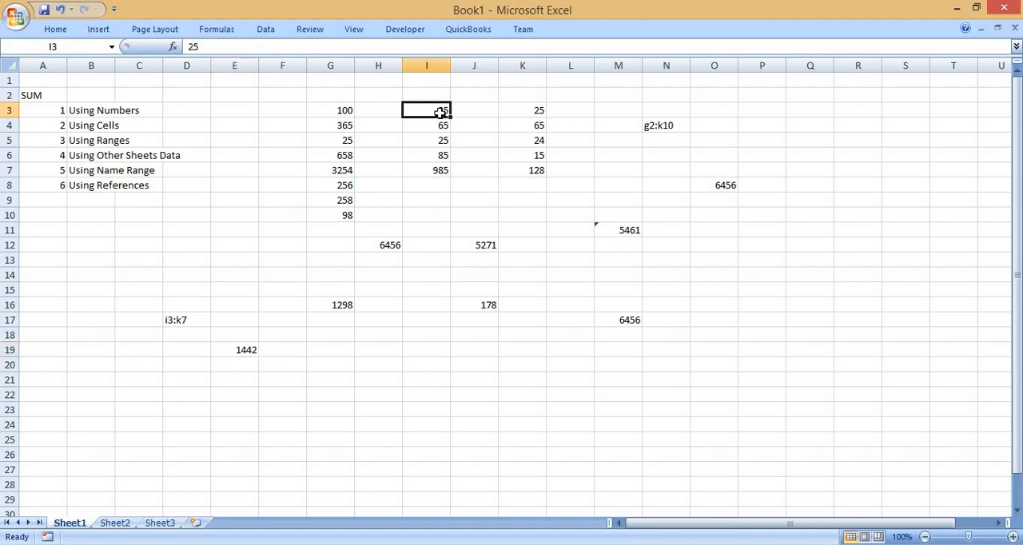
pyautogui.write('25000')
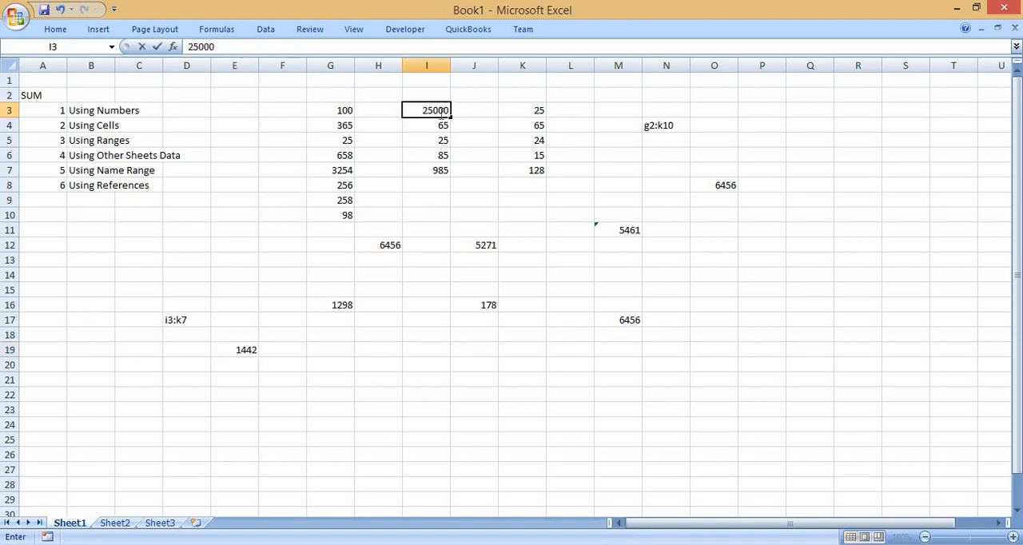
pyautogui.press('Return')
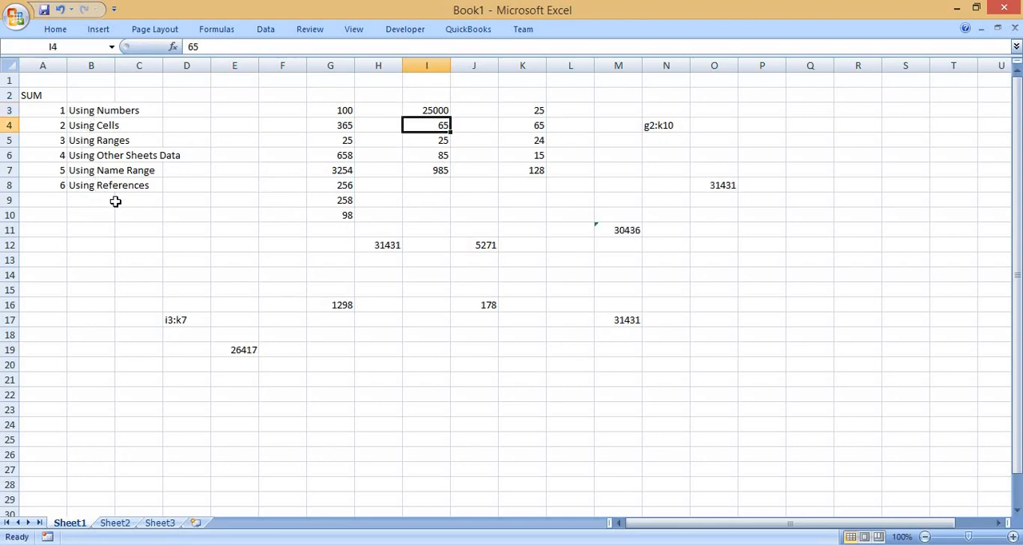
pyautogui.click(184, 257)
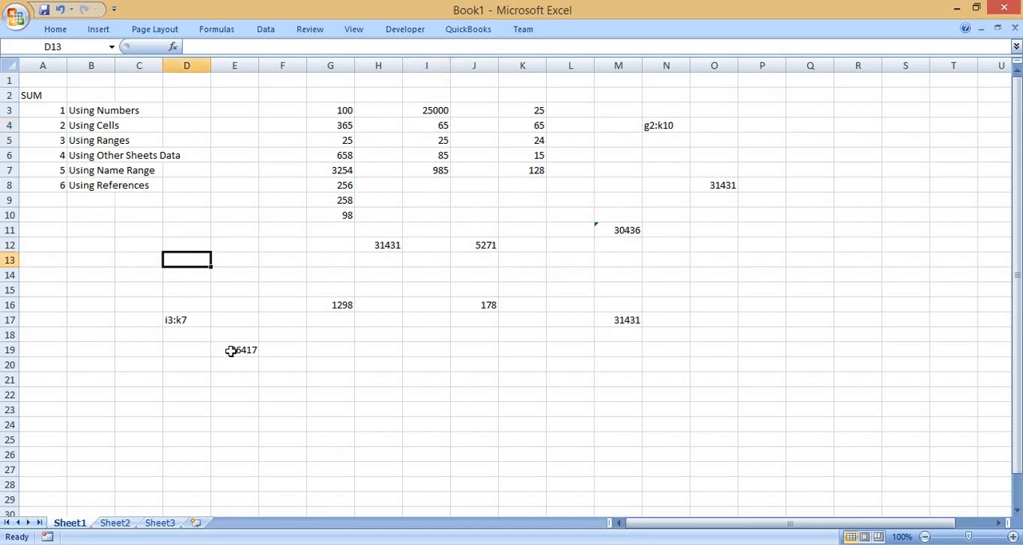
pyautogui.click(230, 350)
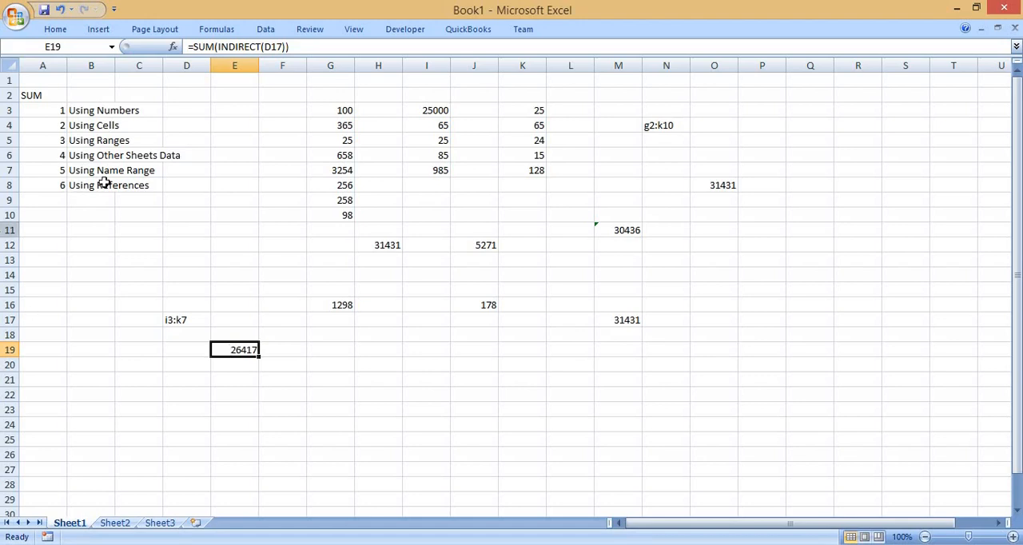
pyautogui.moveTo(54, 200); pyautogui.dragTo(59, 291)
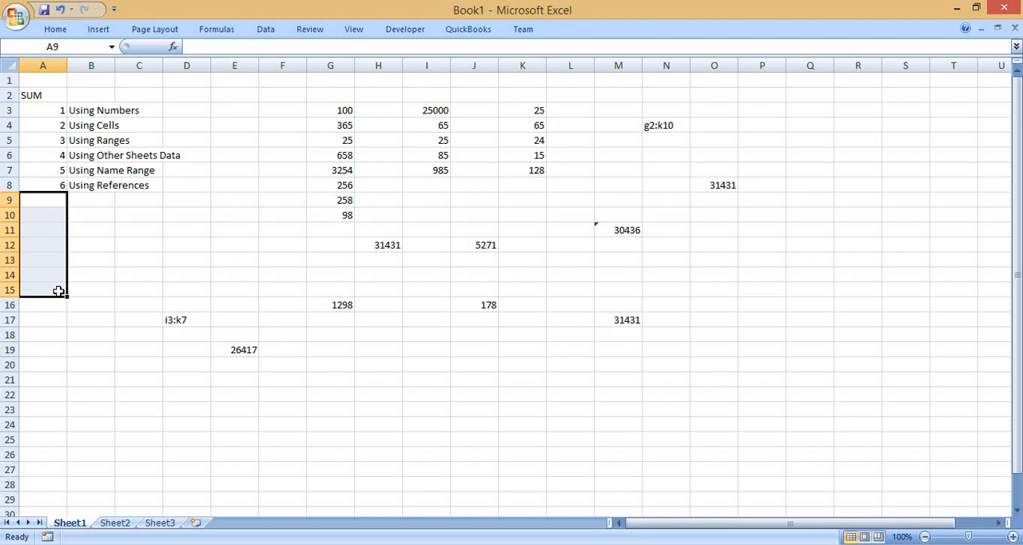